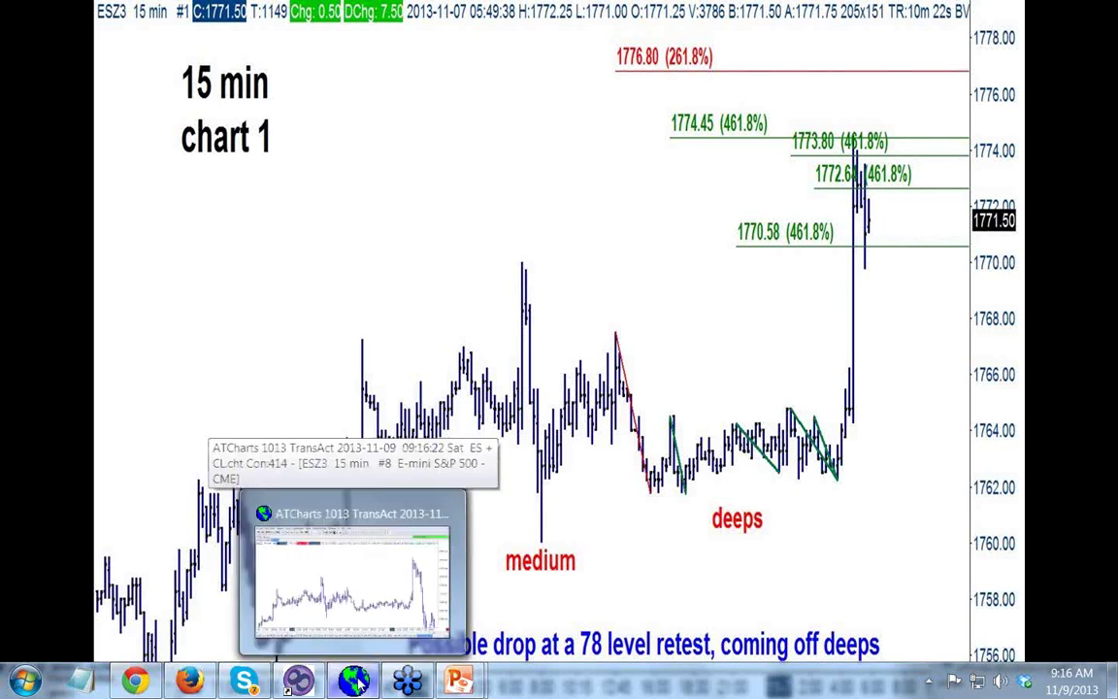
# Step: Bring the ATCharts live chart window back to the front from the taskbar preview
pyautogui.click(355, 681)
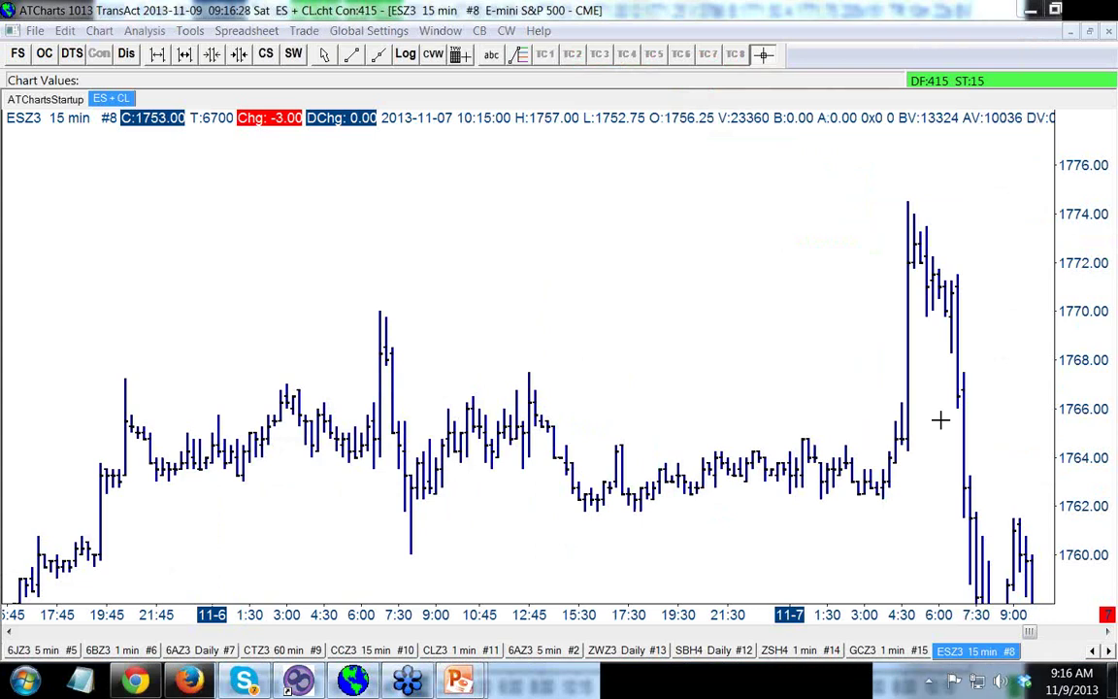
# Step: Rescale the ESZ3 15 min chart around the spike and draw a TC 2 retracement marking 1773.80 (461.8%)
pyautogui.click(826, 408)
pyautogui.scroll(-1, 826, 410)
pyautogui.moveTo(1069, 394); pyautogui.dragTo(1068, 260)
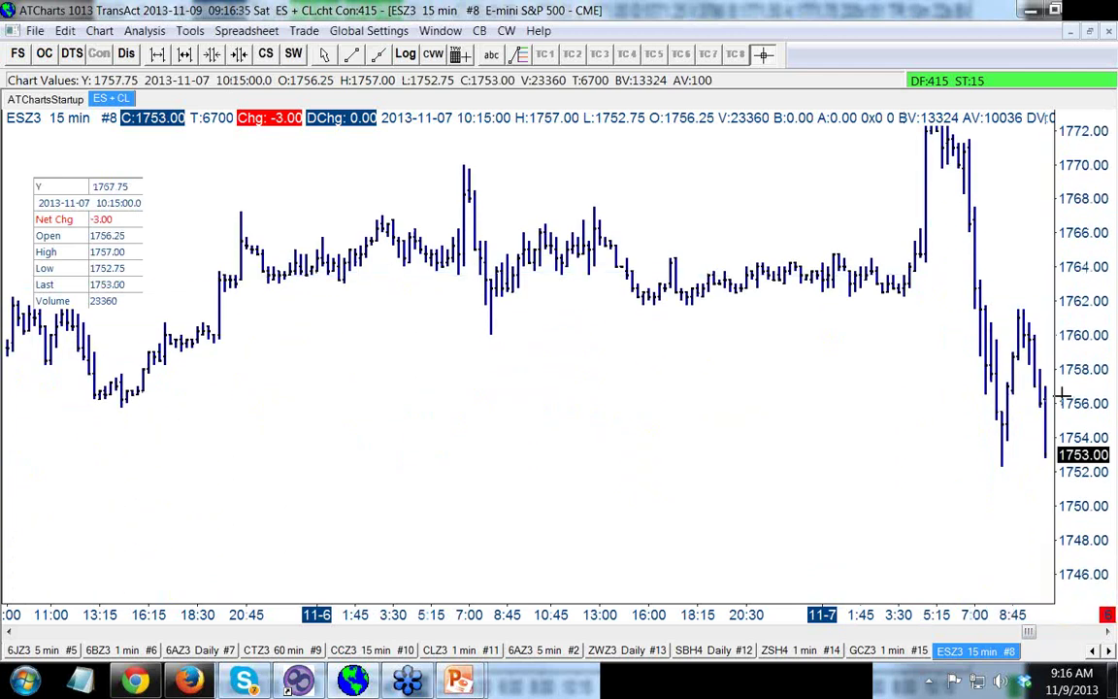
pyautogui.click(1107, 632)
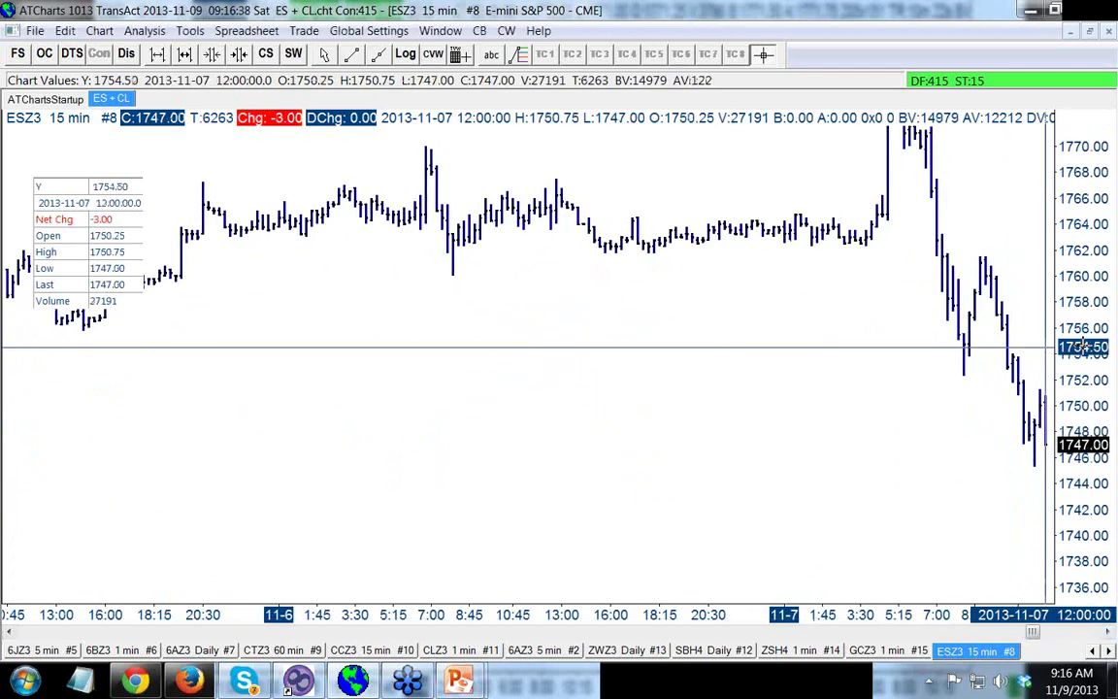
pyautogui.moveTo(1068, 388); pyautogui.dragTo(1069, 441)
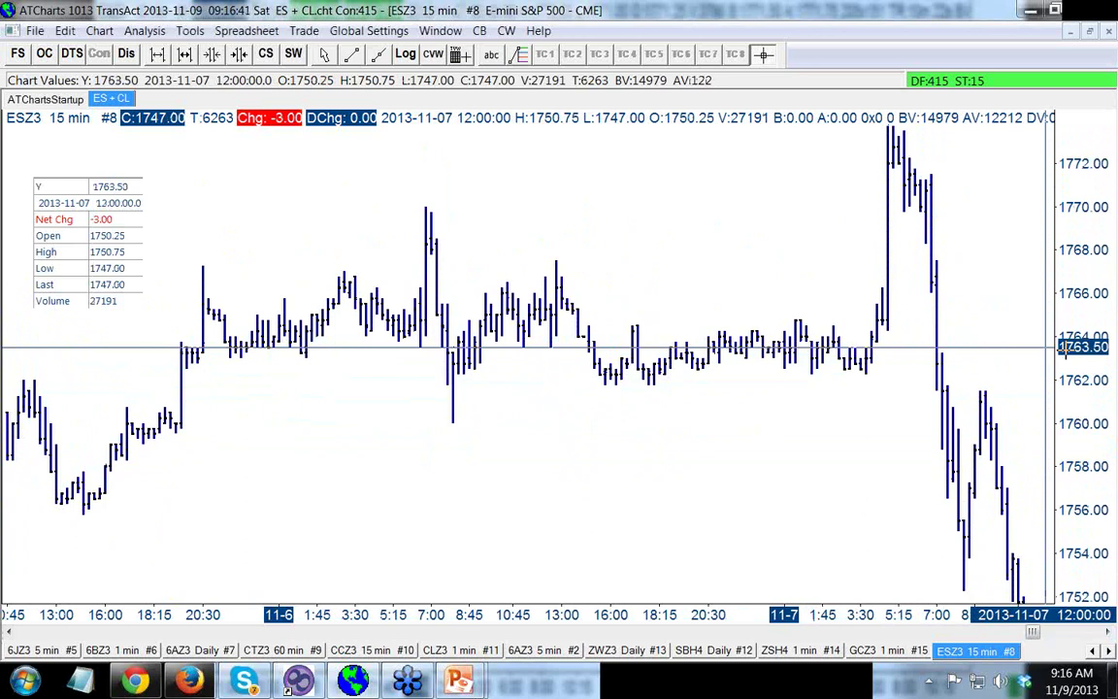
pyautogui.moveTo(1068, 341); pyautogui.dragTo(1042, 423)
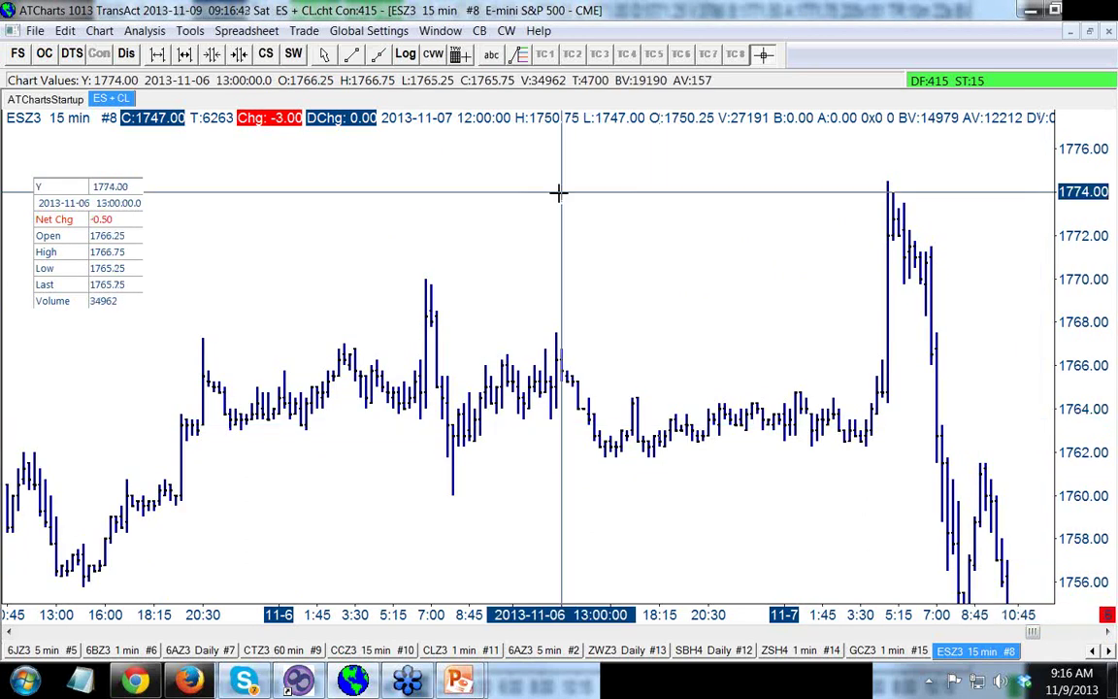
pyautogui.click(519, 55)
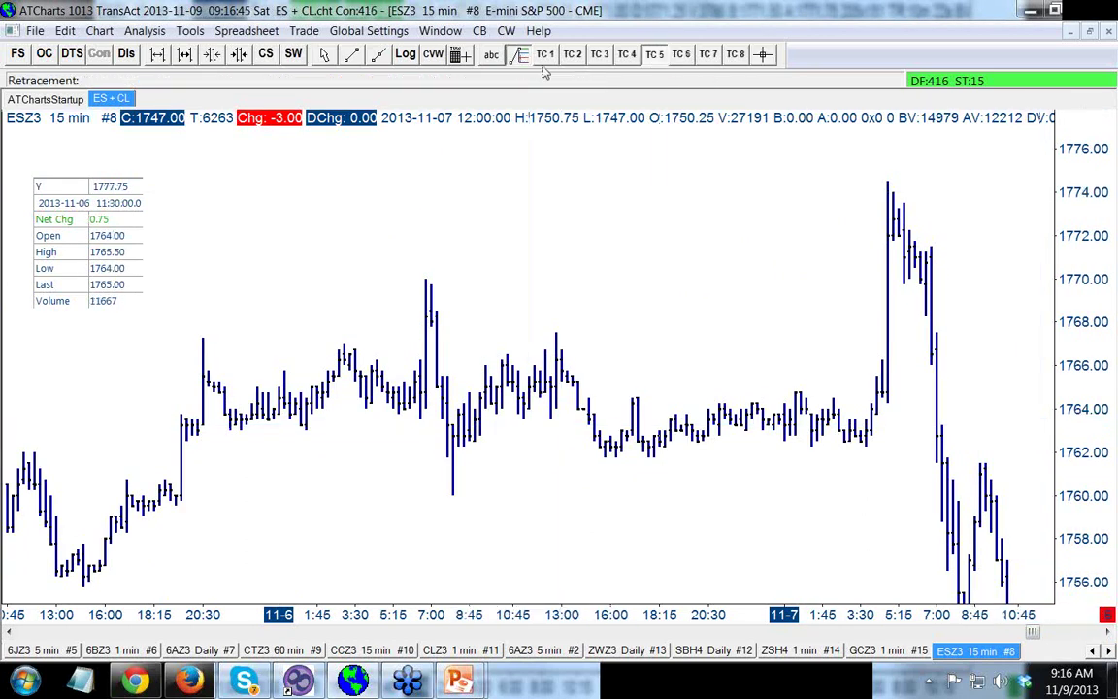
pyautogui.click(573, 54)
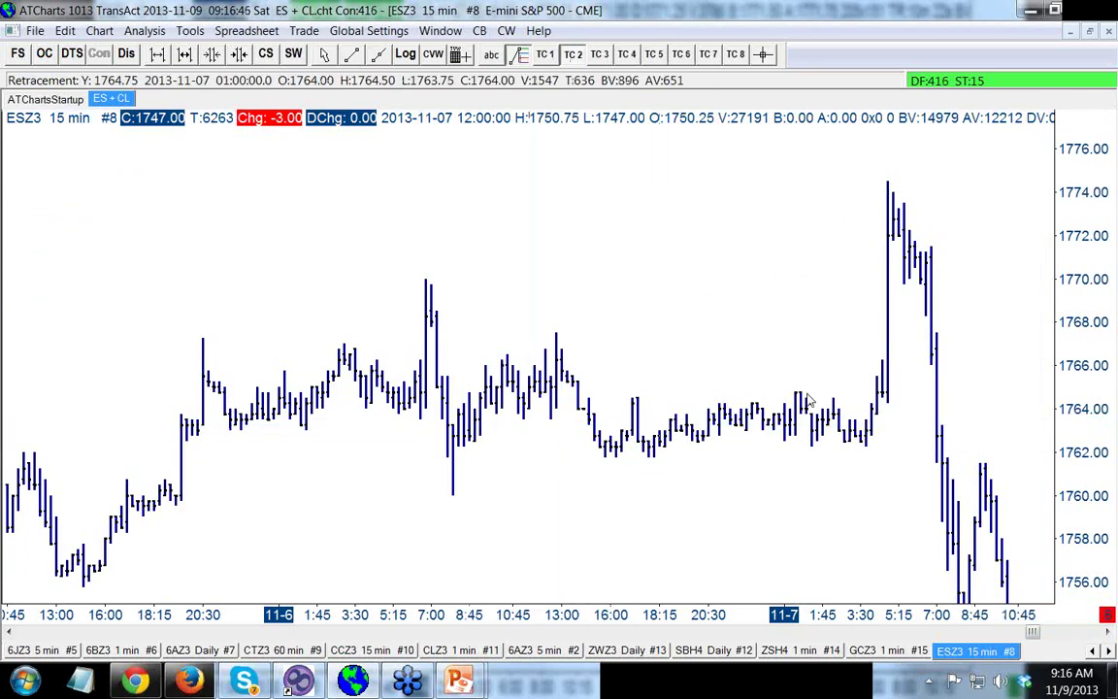
pyautogui.moveTo(800, 395); pyautogui.dragTo(812, 447)
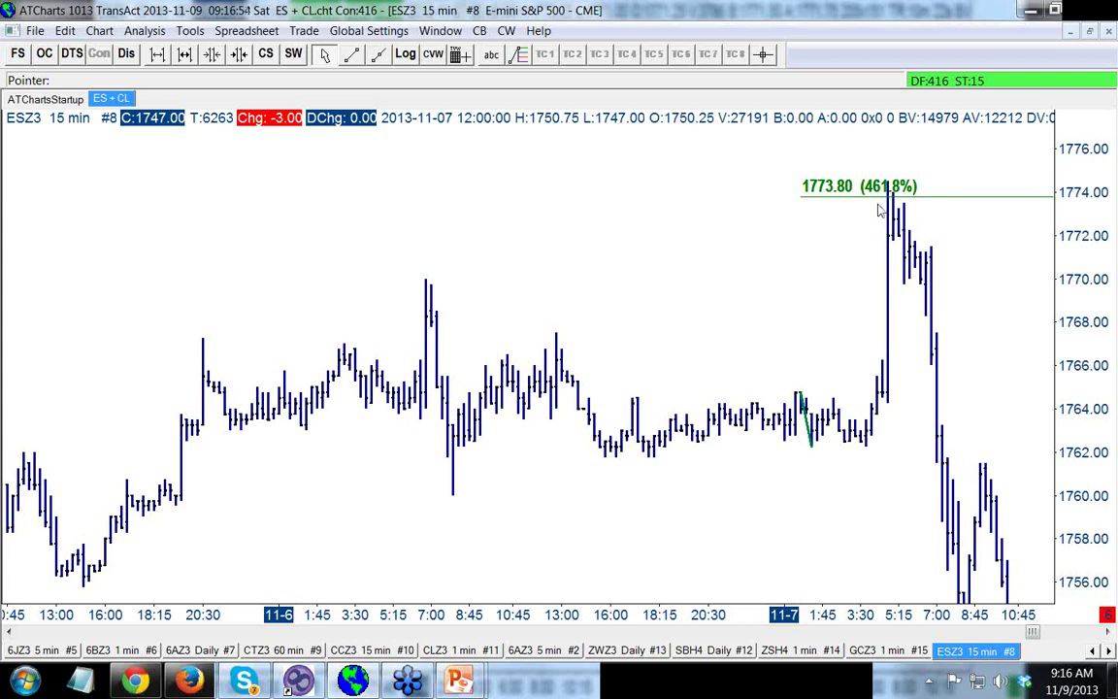
# Step: Go back to the full-screen PowerPoint Slide Show of the 15 min chart 1 slide
pyautogui.moveTo(458, 679)
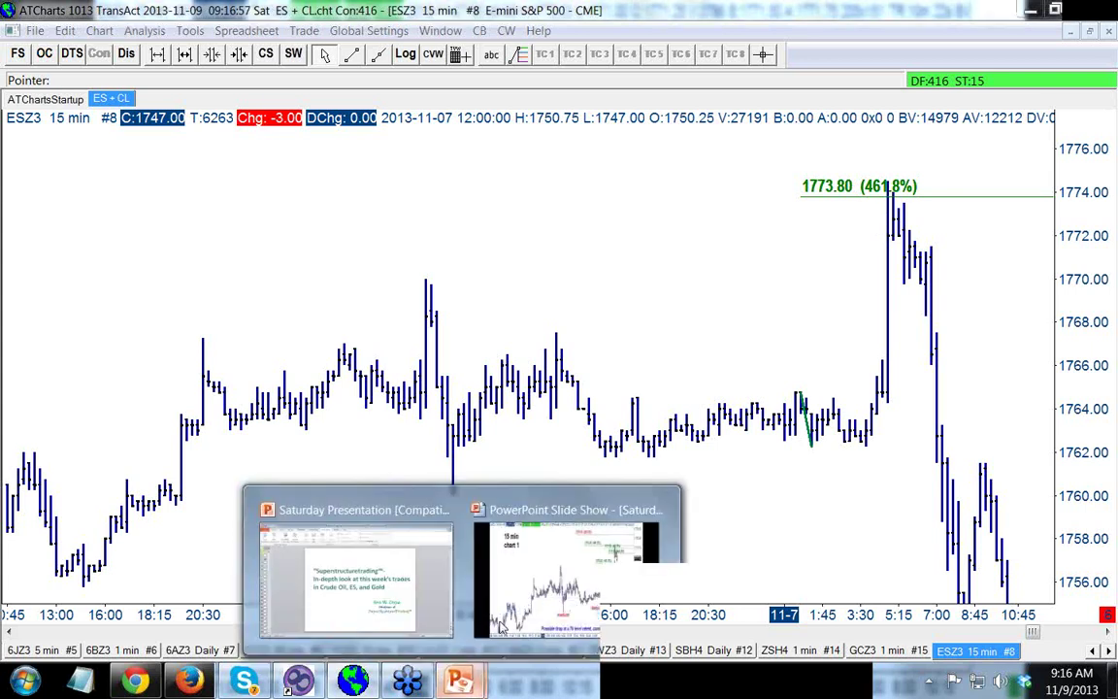
pyautogui.click(534, 575)
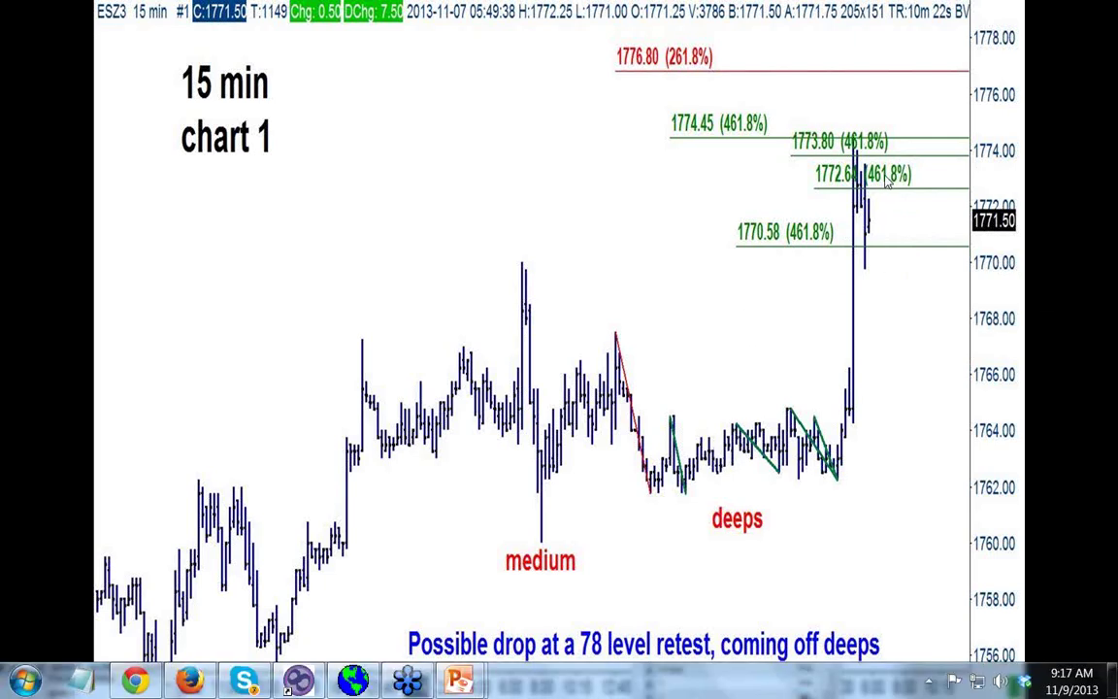
pyautogui.rightClick(901, 208)
pyautogui.click(956, 220)
pyautogui.moveTo(289, 343)
pyautogui.mouseDown()
pyautogui.moveTo(382, 127)
pyautogui.moveTo(428, 212)
pyautogui.mouseUp()
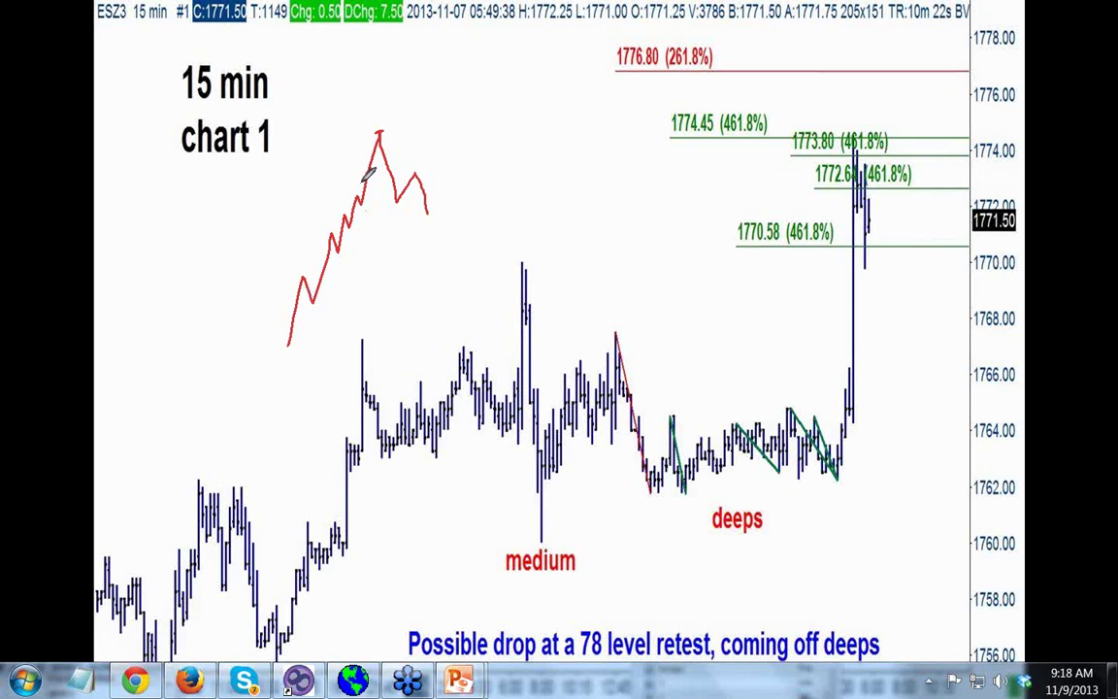
pyautogui.moveTo(367, 145); pyautogui.dragTo(390, 144)
pyautogui.moveTo(350, 207); pyautogui.dragTo(422, 198)
pyautogui.moveTo(535, 122)
pyautogui.mouseDown()
pyautogui.moveTo(561, 201)
pyautogui.moveTo(599, 219)
pyautogui.mouseUp()
pyautogui.moveTo(873, 128)
pyautogui.mouseDown()
pyautogui.moveTo(799, 184)
pyautogui.moveTo(877, 208)
pyautogui.moveTo(846, 144)
pyautogui.mouseUp()
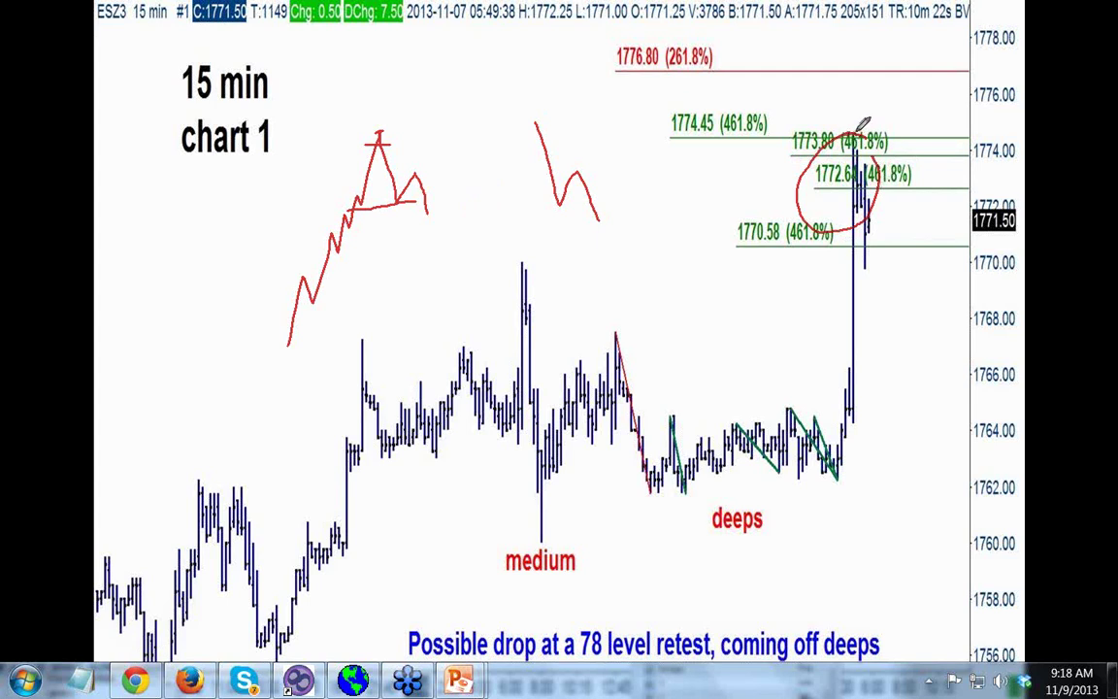
pyautogui.moveTo(854, 125); pyautogui.dragTo(862, 124)
pyautogui.moveTo(427, 208)
pyautogui.mouseDown()
pyautogui.moveTo(449, 238)
pyautogui.moveTo(456, 160)
pyautogui.moveTo(535, 439)
pyautogui.mouseUp()
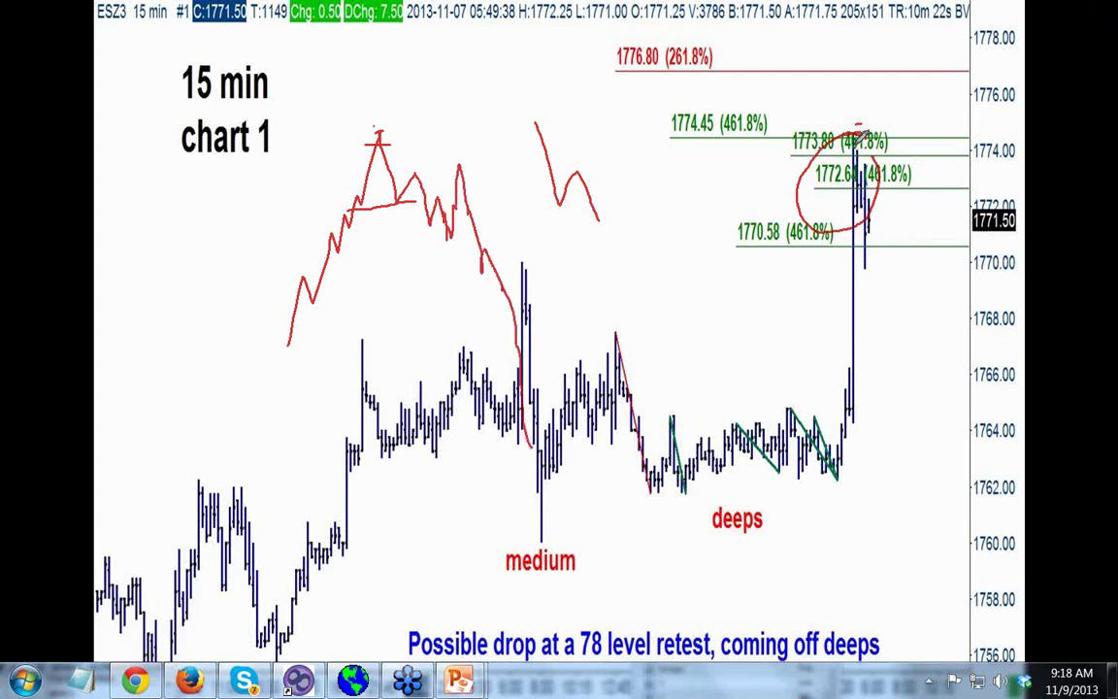
pyautogui.moveTo(860, 128); pyautogui.dragTo(806, 171)
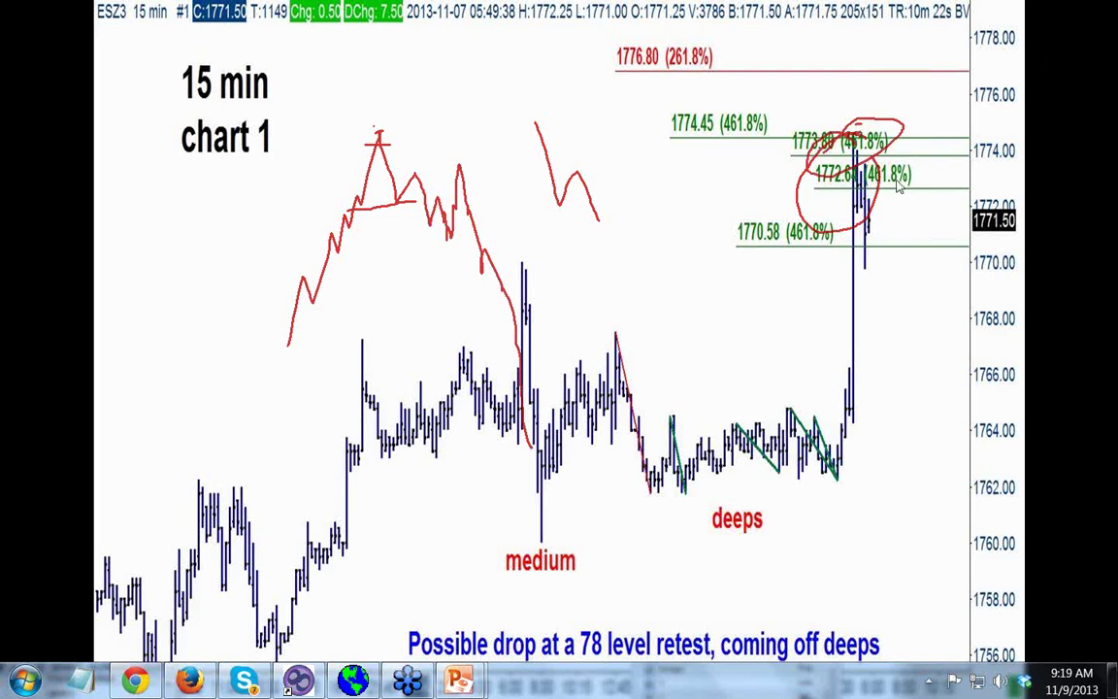
pyautogui.press('e')
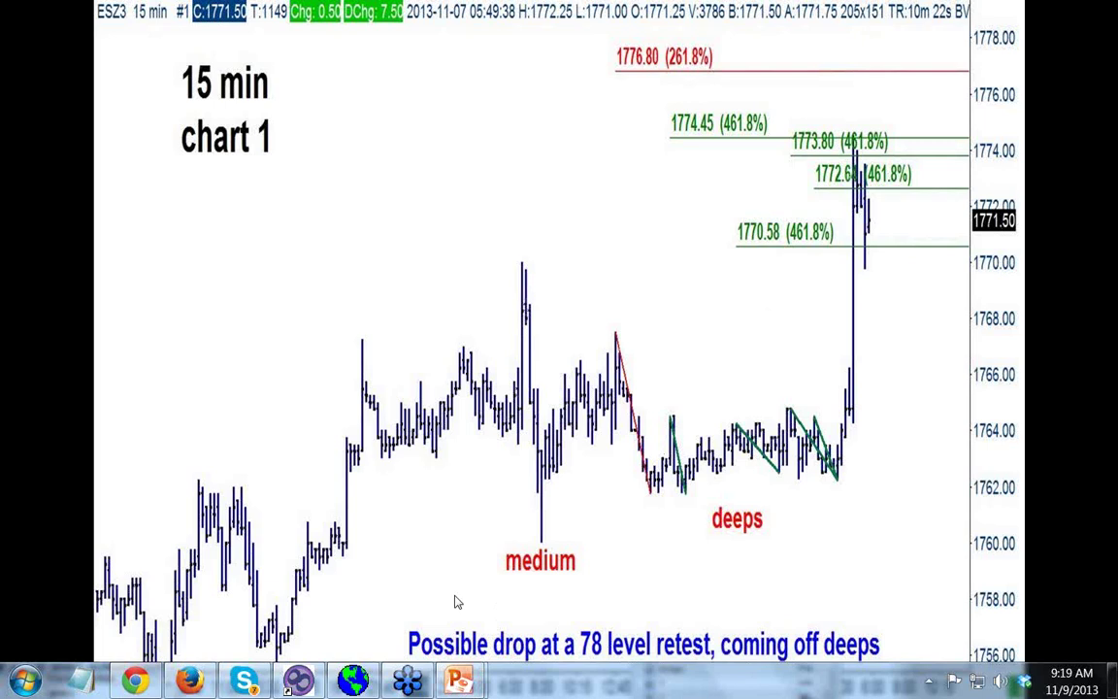
# Step: Return to ATCharts and change the ESZ3 chart interval from 15 min to 5 Minute bars
pyautogui.hotkey('alt', 'Tab')
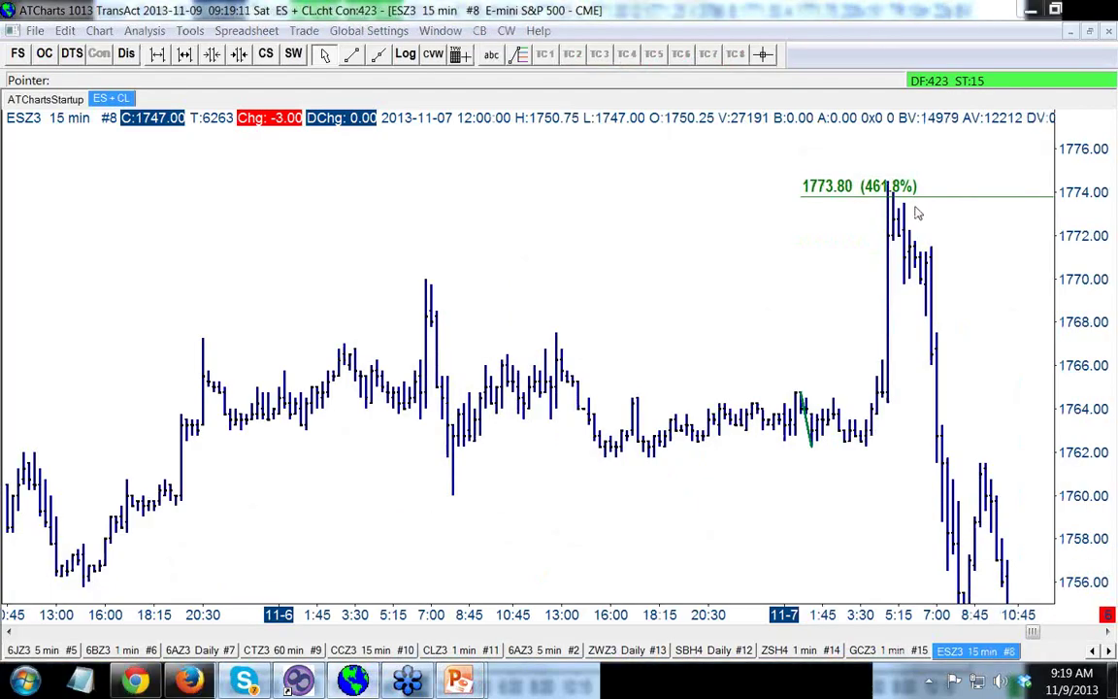
pyautogui.rightClick(541, 203)
pyautogui.click(587, 472)
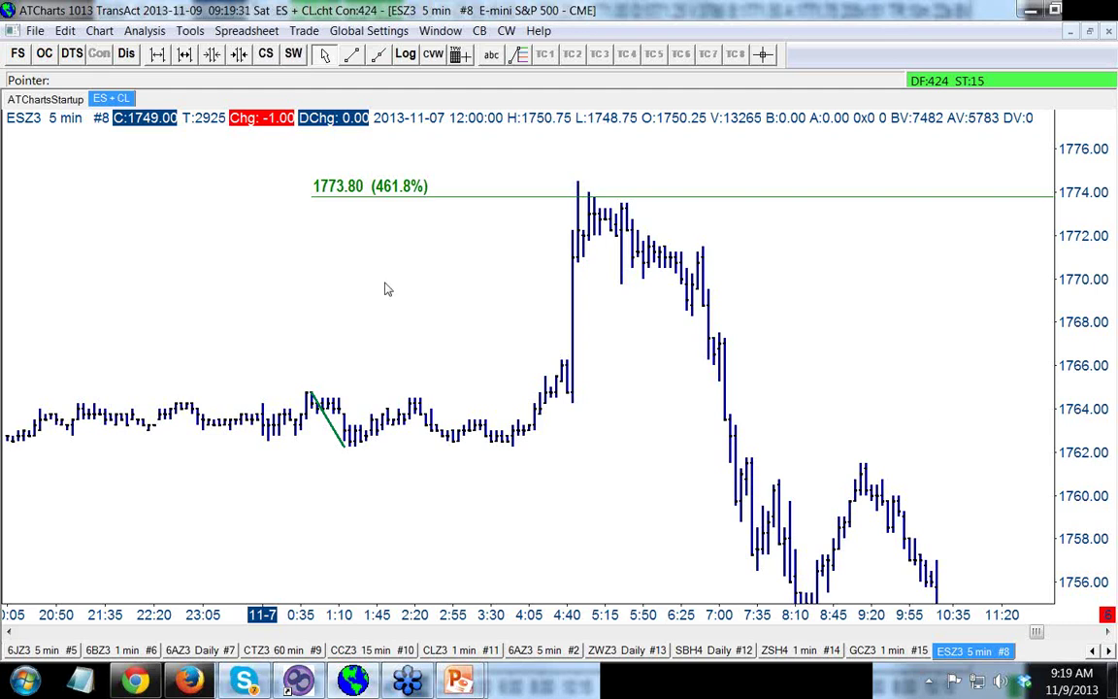
pyautogui.rightClick(350, 260)
# Step: Set the ESZ3 chart to 2-minute bars and scroll back to the earlier 11-7 bars
pyautogui.press('Escape')
pyautogui.press('Return')
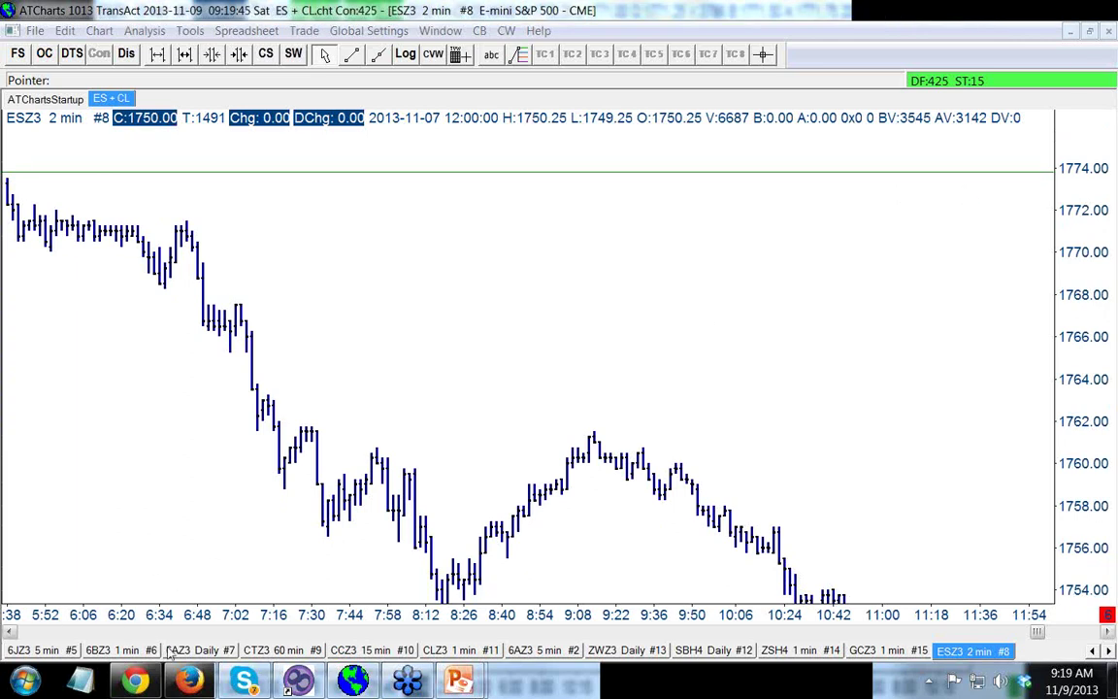
pyautogui.click(10, 633)
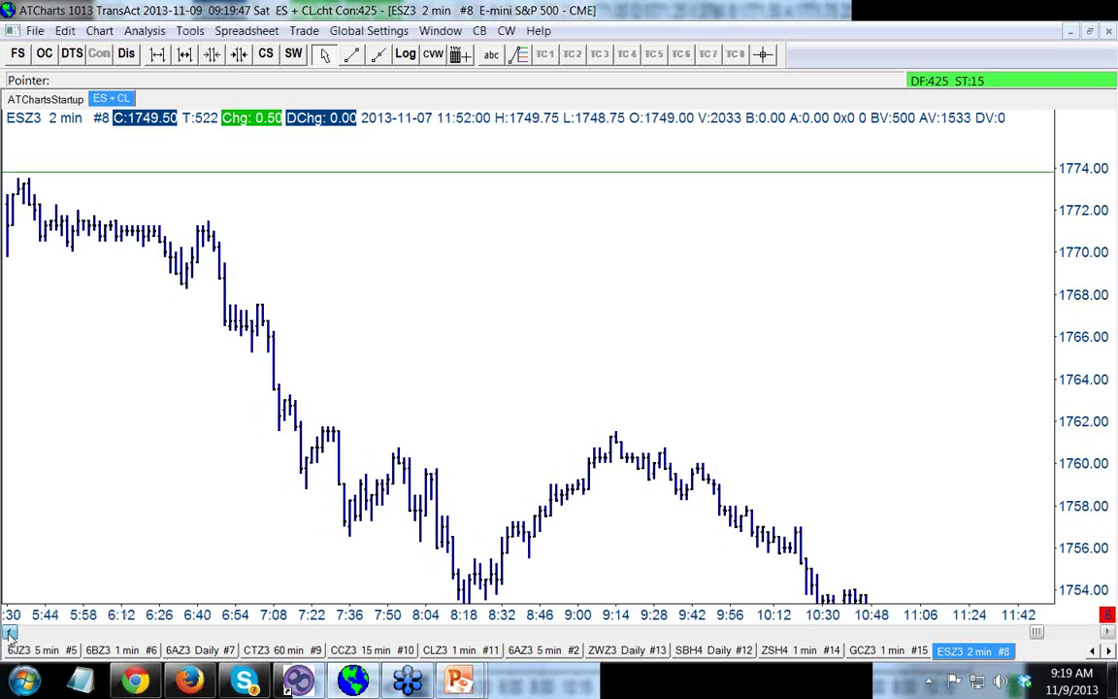
pyautogui.click(10, 633)
pyautogui.click(10, 632)
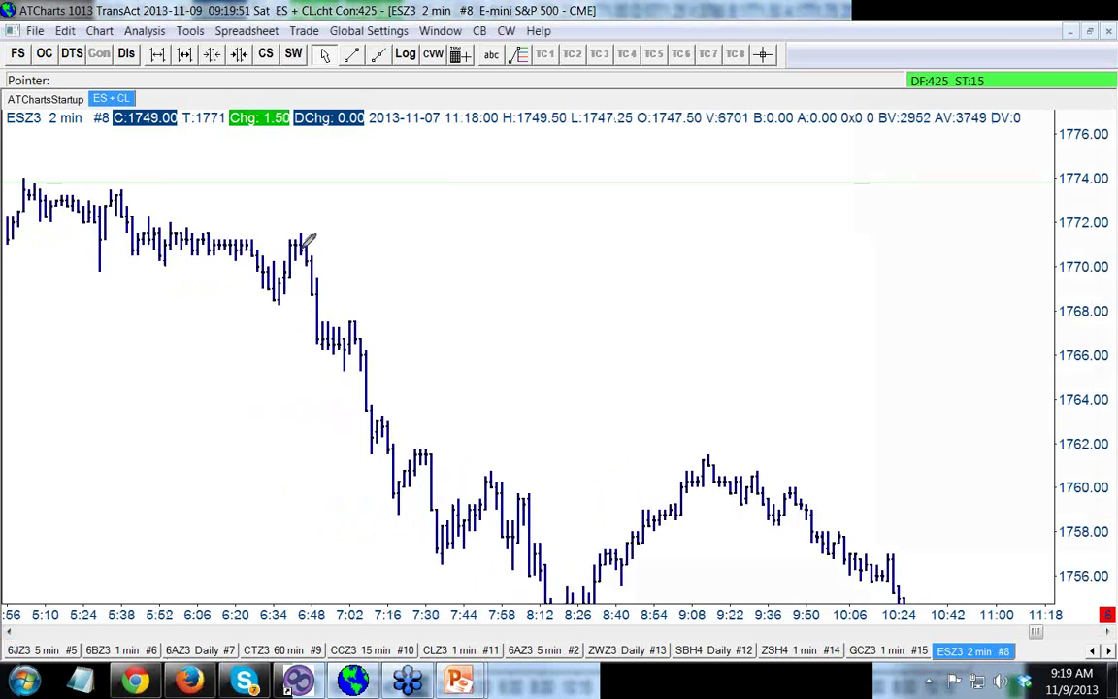
# Step: Sketch freehand lines tracing the decline from the 1772 high, then erase them all
pyautogui.moveTo(301, 236); pyautogui.dragTo(351, 366)
pyautogui.moveTo(354, 323)
pyautogui.mouseDown()
pyautogui.moveTo(398, 512)
pyautogui.moveTo(412, 468)
pyautogui.moveTo(444, 547)
pyautogui.moveTo(378, 325)
pyautogui.mouseUp()
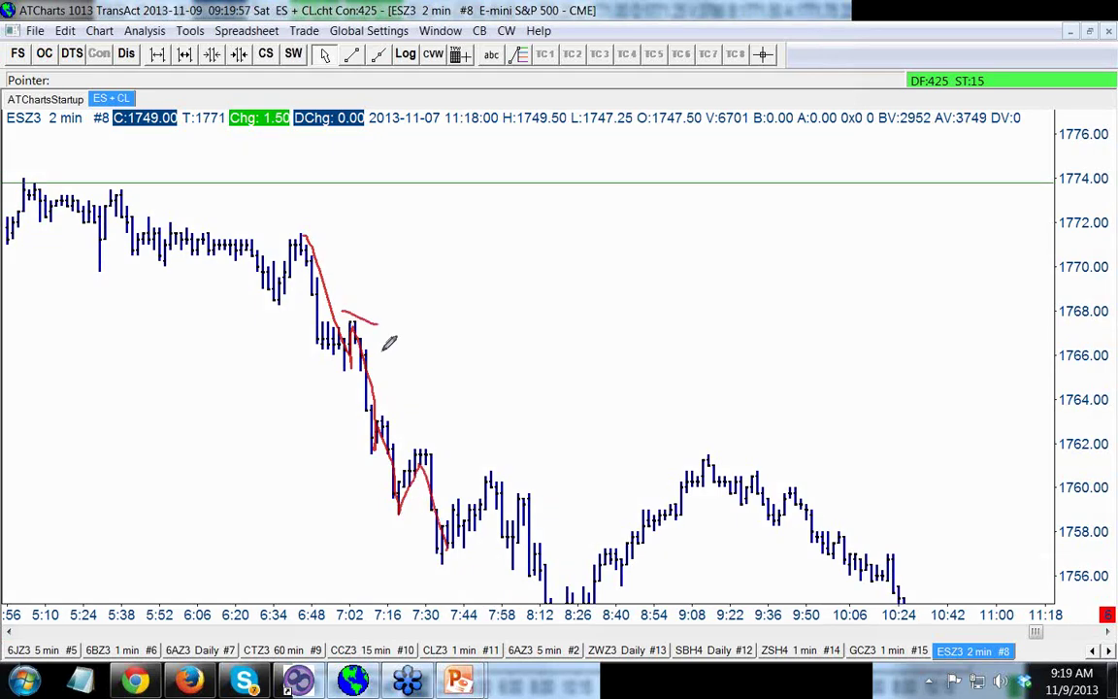
pyautogui.moveTo(380, 410); pyautogui.dragTo(405, 419)
pyautogui.moveTo(287, 242)
pyautogui.mouseDown()
pyautogui.moveTo(473, 468)
pyautogui.moveTo(507, 574)
pyautogui.mouseUp()
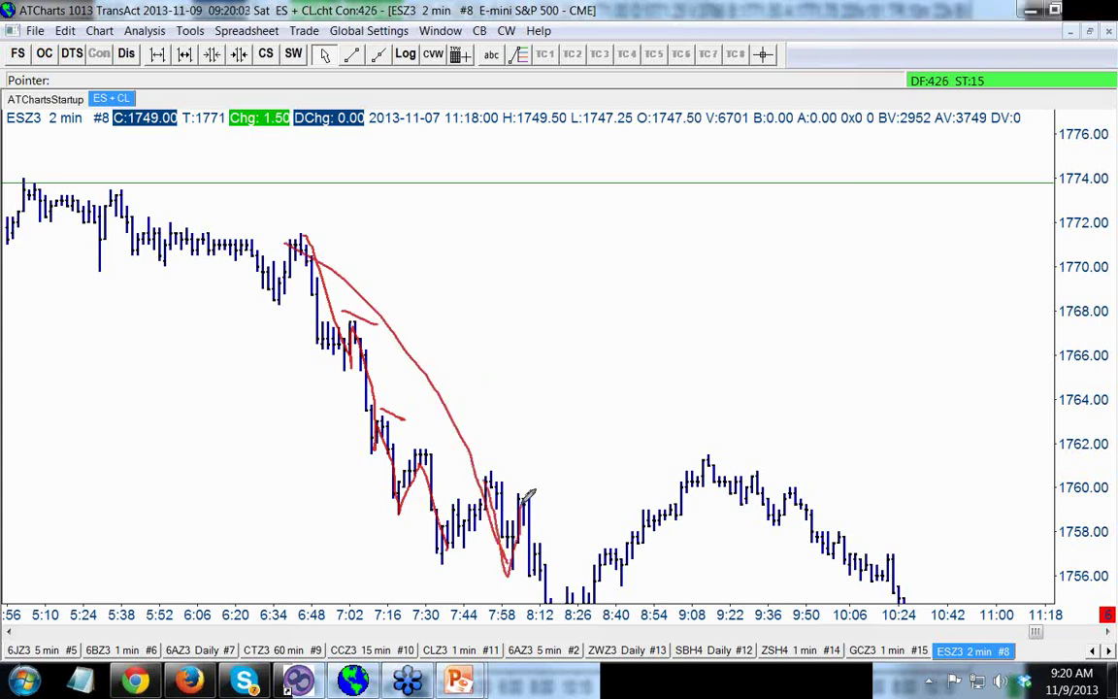
pyautogui.moveTo(521, 499); pyautogui.dragTo(540, 579)
pyautogui.press('Escape')
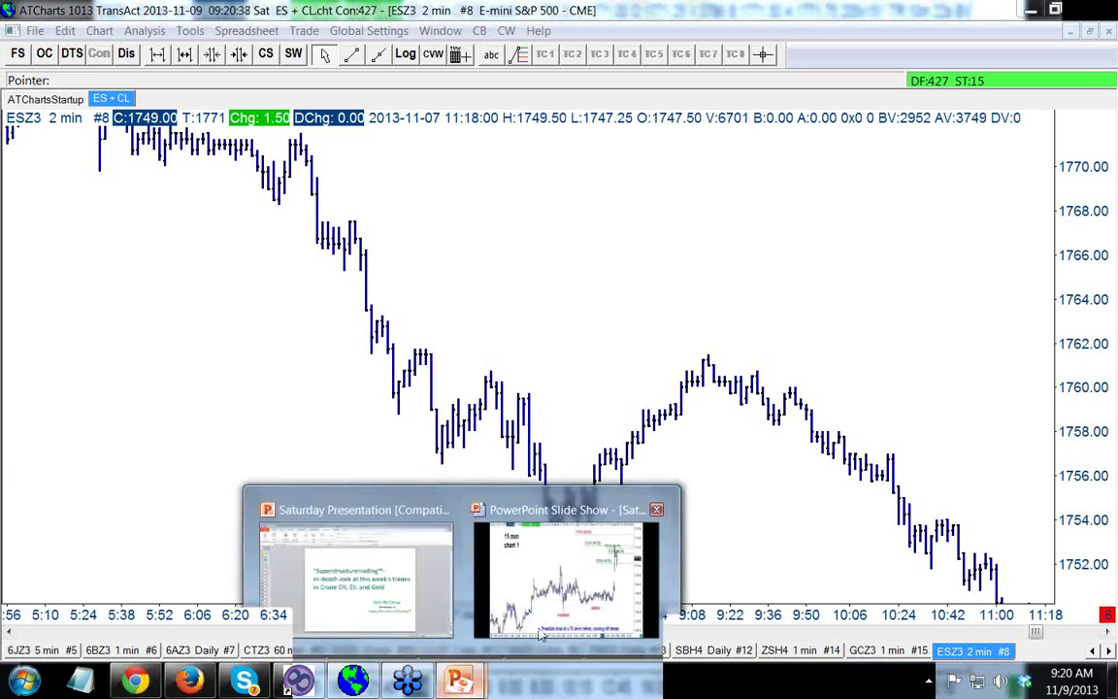
# Step: Reopen the slide show, end it on slide 52, and switch back to ATCharts
pyautogui.click(553, 466)
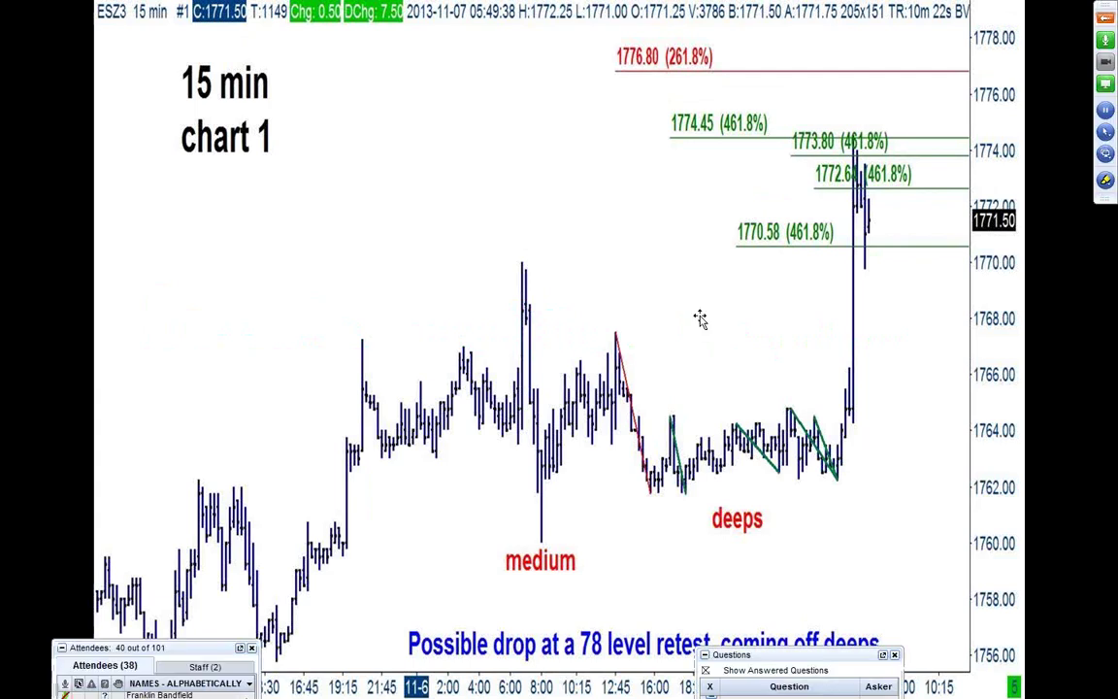
pyautogui.press('Escape')
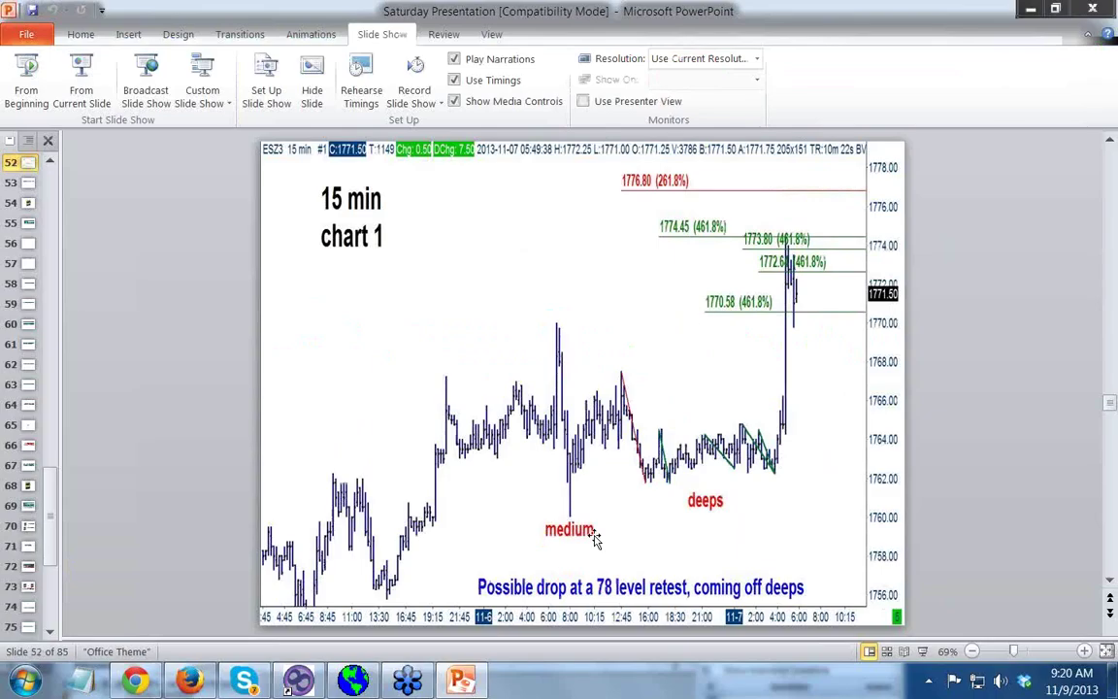
pyautogui.click(353, 679)
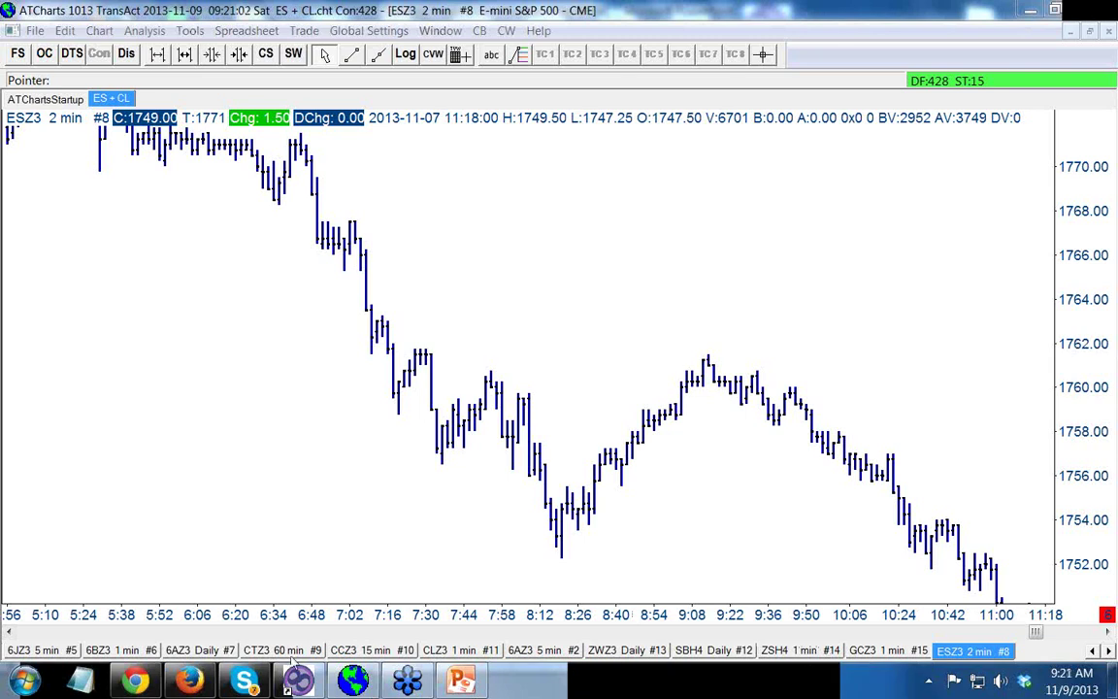
# Step: Erase all lines and all text labels from the CLZ3 crude oil chart
pyautogui.click(456, 649)
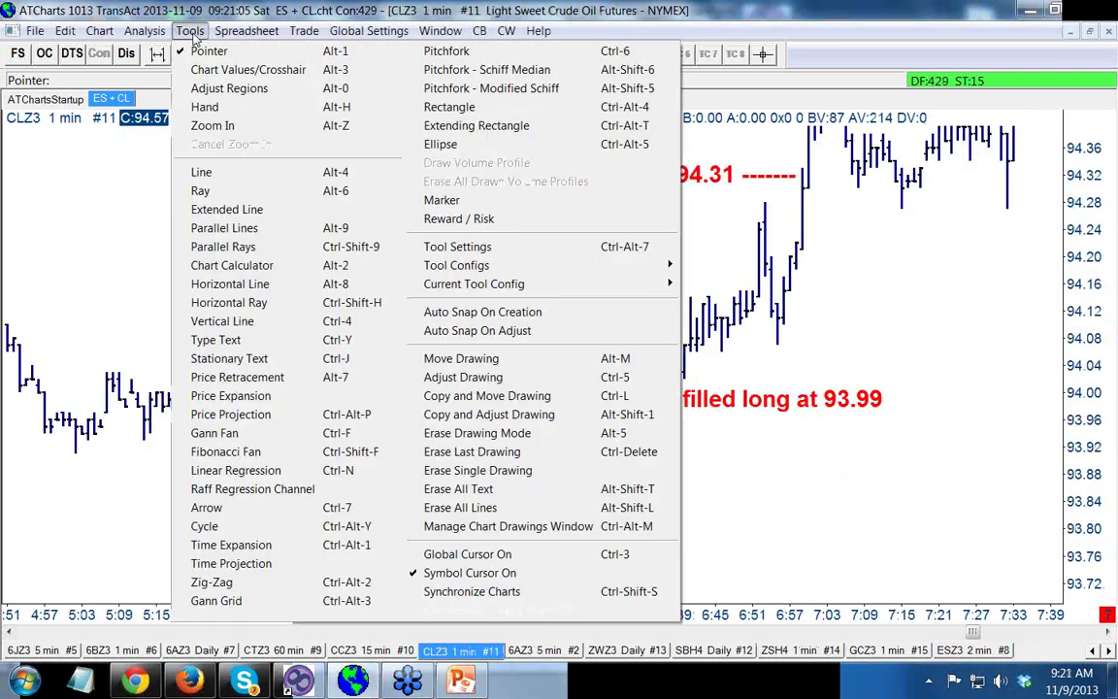
pyautogui.click(190, 30)
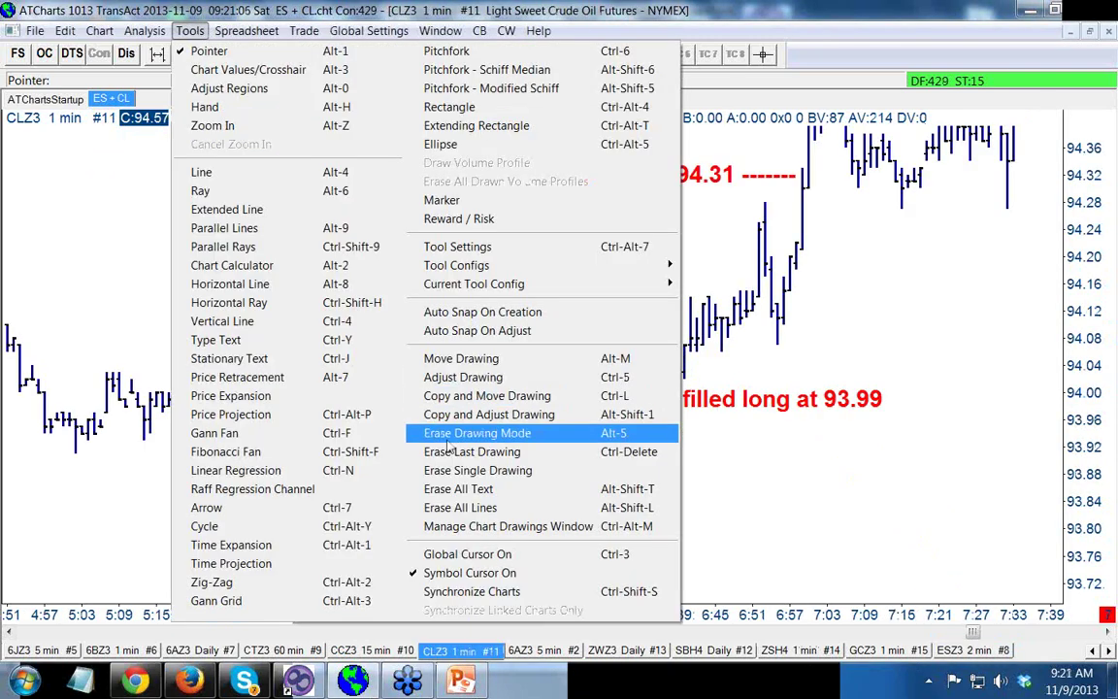
pyautogui.click(439, 511)
pyautogui.click(190, 30)
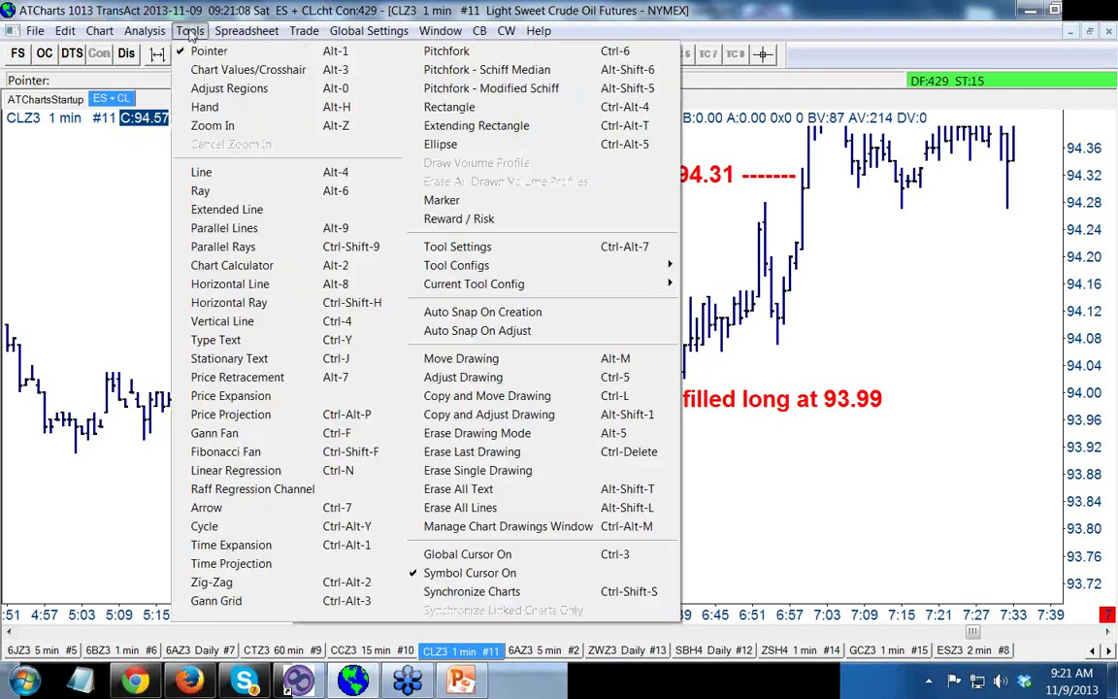
pyautogui.click(458, 489)
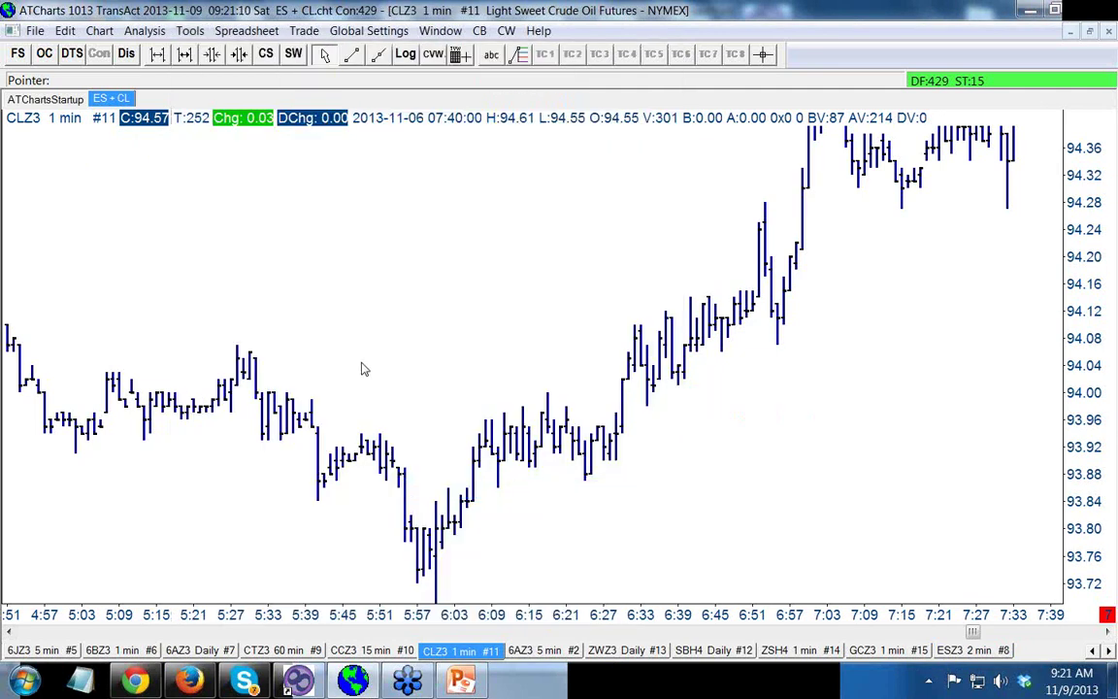
# Step: Change the CLZ3 chart to 15-minute, then 60-minute, and finally 20-minute bars
pyautogui.rightClick(291, 233)
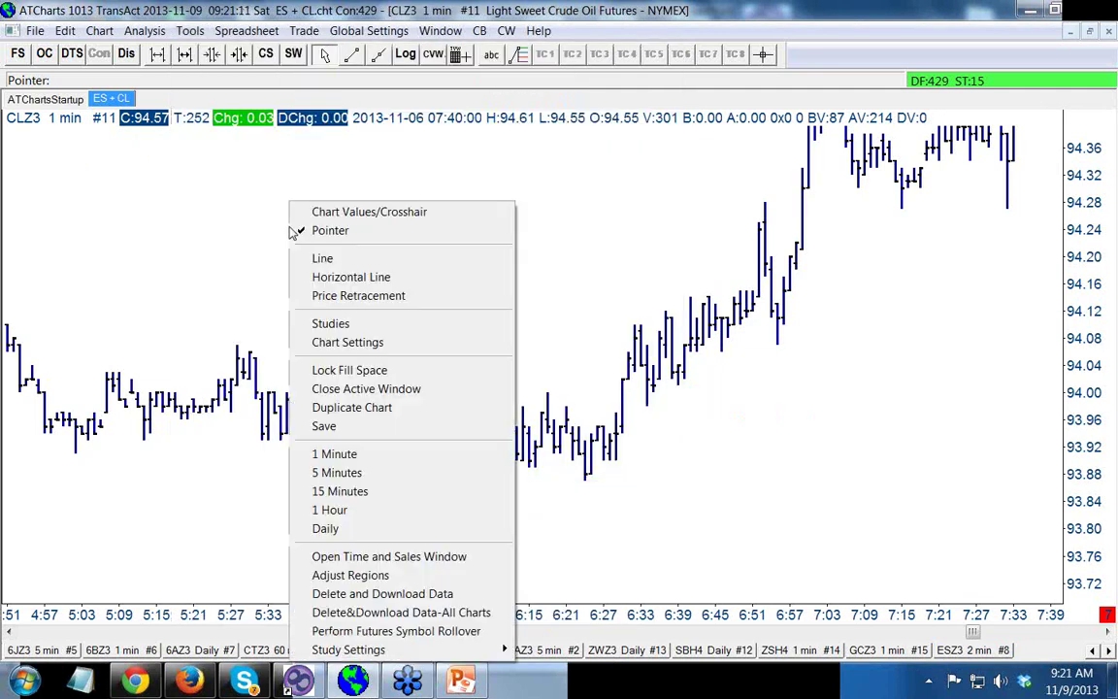
pyautogui.click(348, 498)
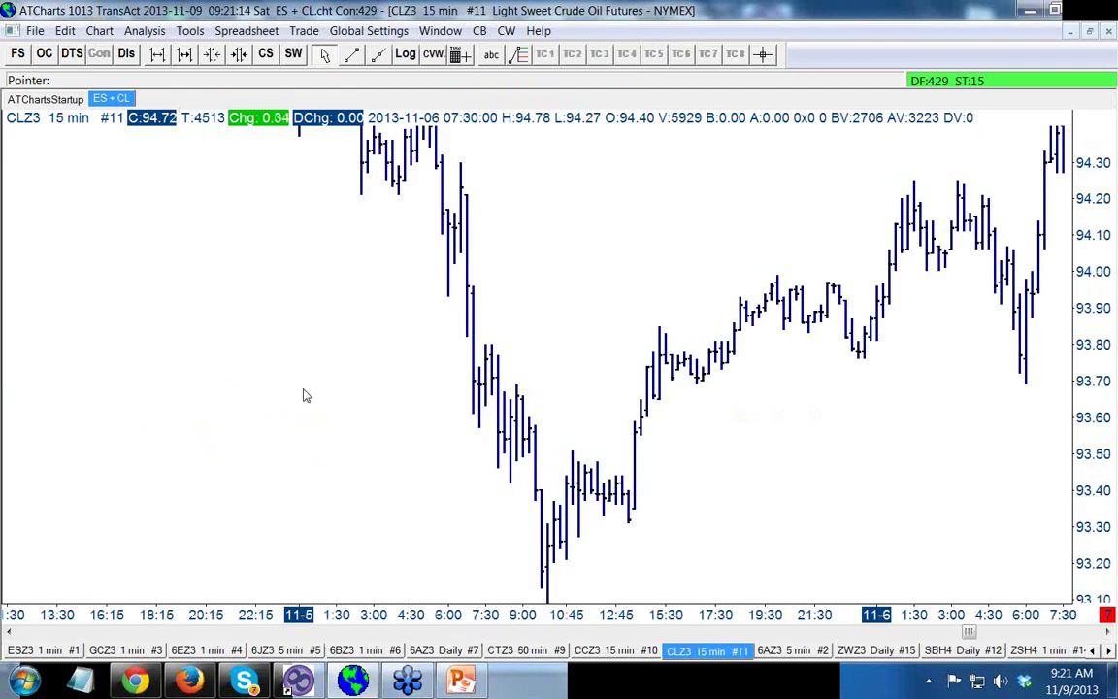
pyautogui.rightClick(252, 282)
pyautogui.click(329, 509)
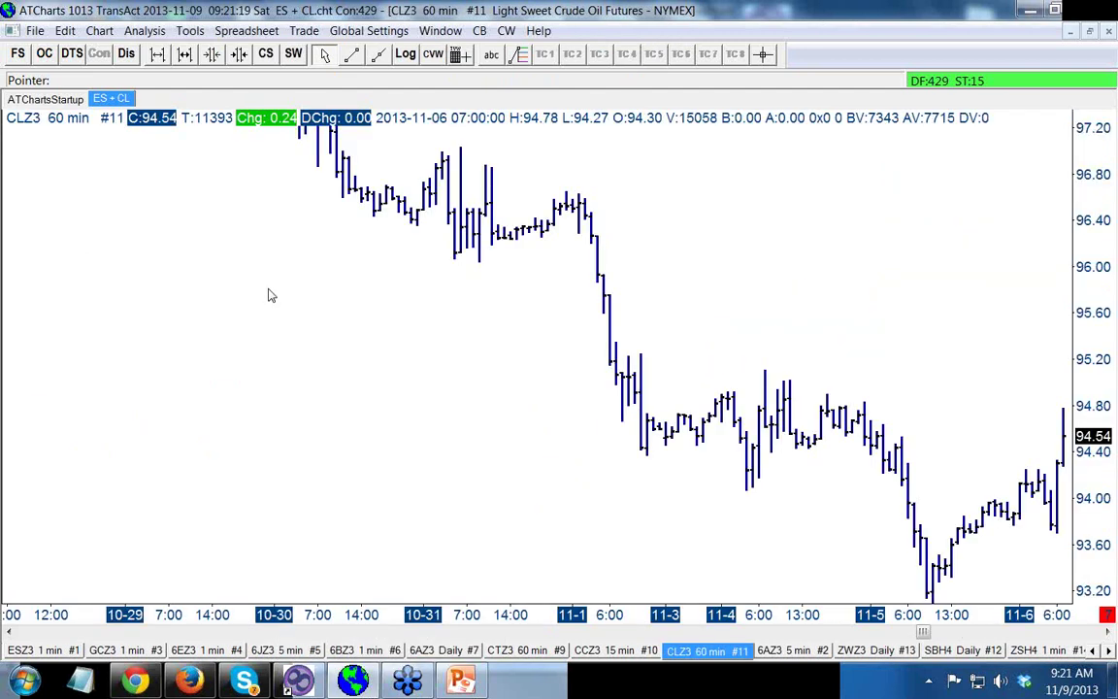
pyautogui.rightClick(188, 227)
pyautogui.click(137, 339)
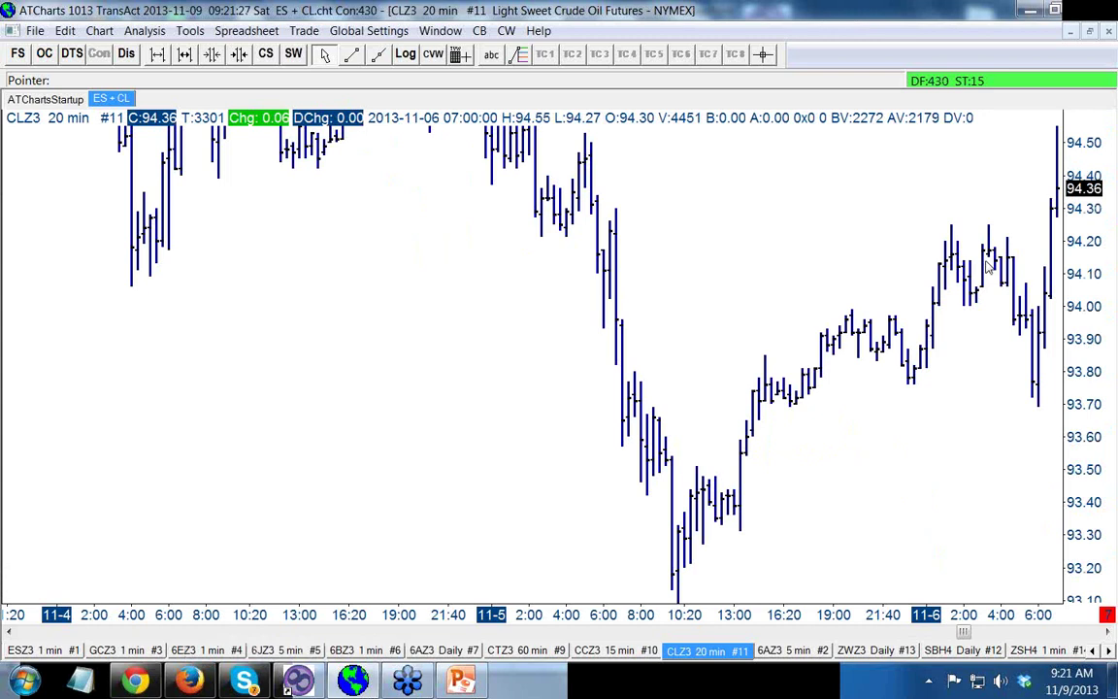
# Step: Refit the CLZ3 20 min price scale and cancel an unfinished trend line
pyautogui.moveTo(1087, 280); pyautogui.dragTo(1075, 359)
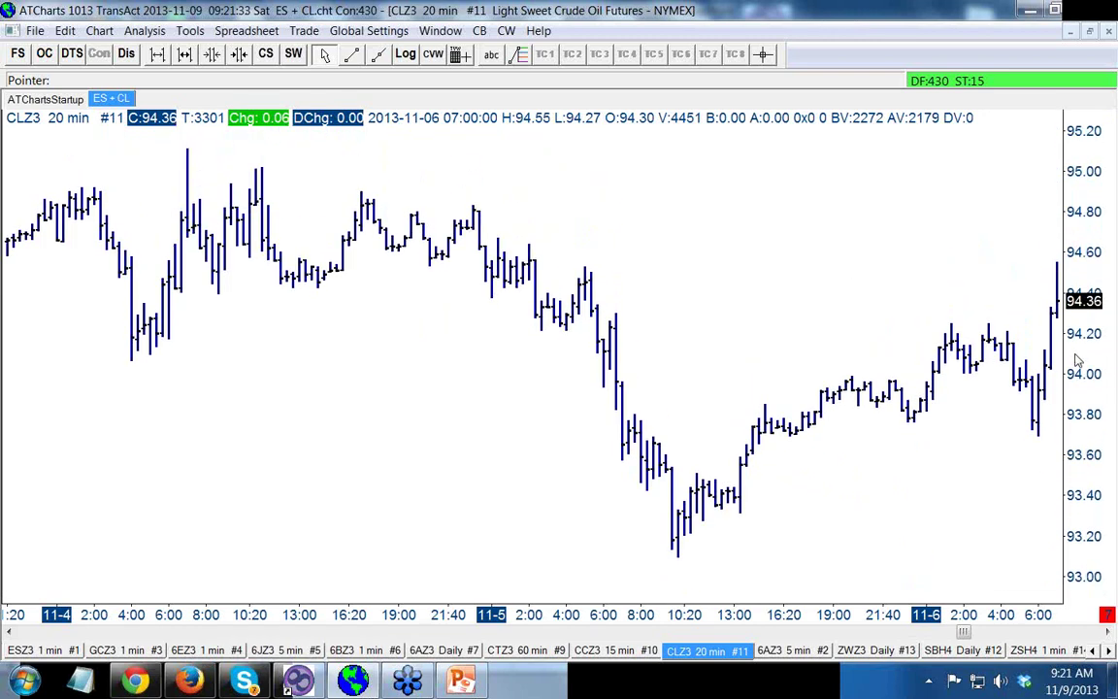
pyautogui.doubleClick(1076, 359)
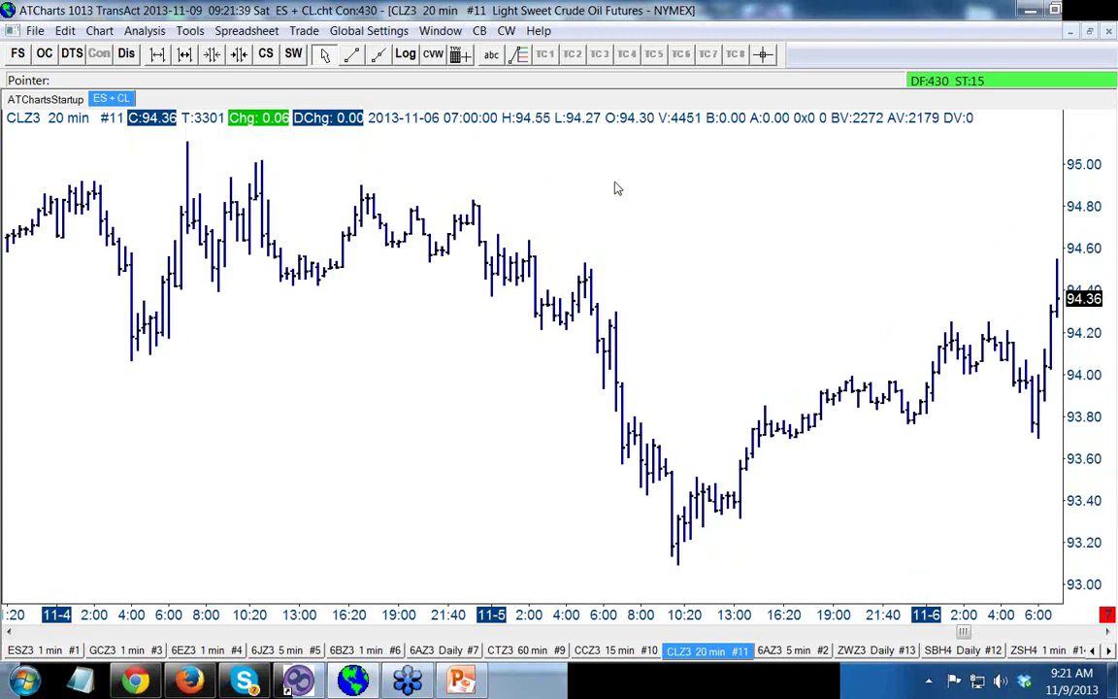
pyautogui.click(352, 54)
pyautogui.moveTo(517, 145); pyautogui.dragTo(669, 424)
pyautogui.press('Escape')
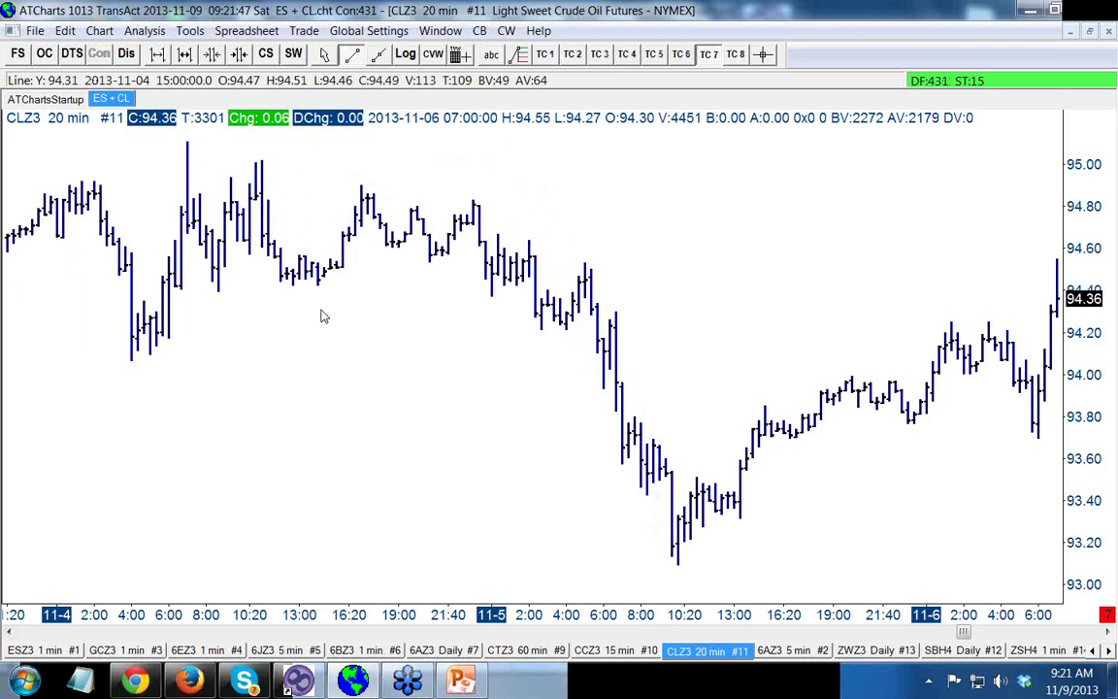
# Step: Draw retracements over the 11-4 upswings, adding 461.8% levels at 93.87, 93.53 and 93.27
pyautogui.click(519, 54)
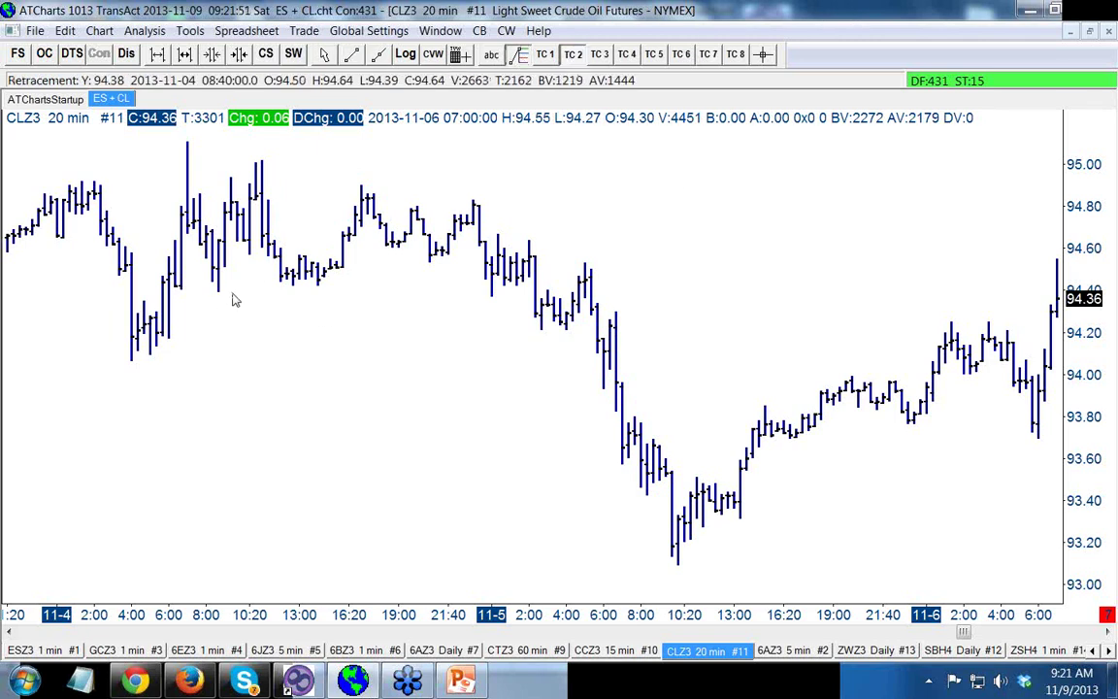
pyautogui.moveTo(295, 288); pyautogui.dragTo(361, 184)
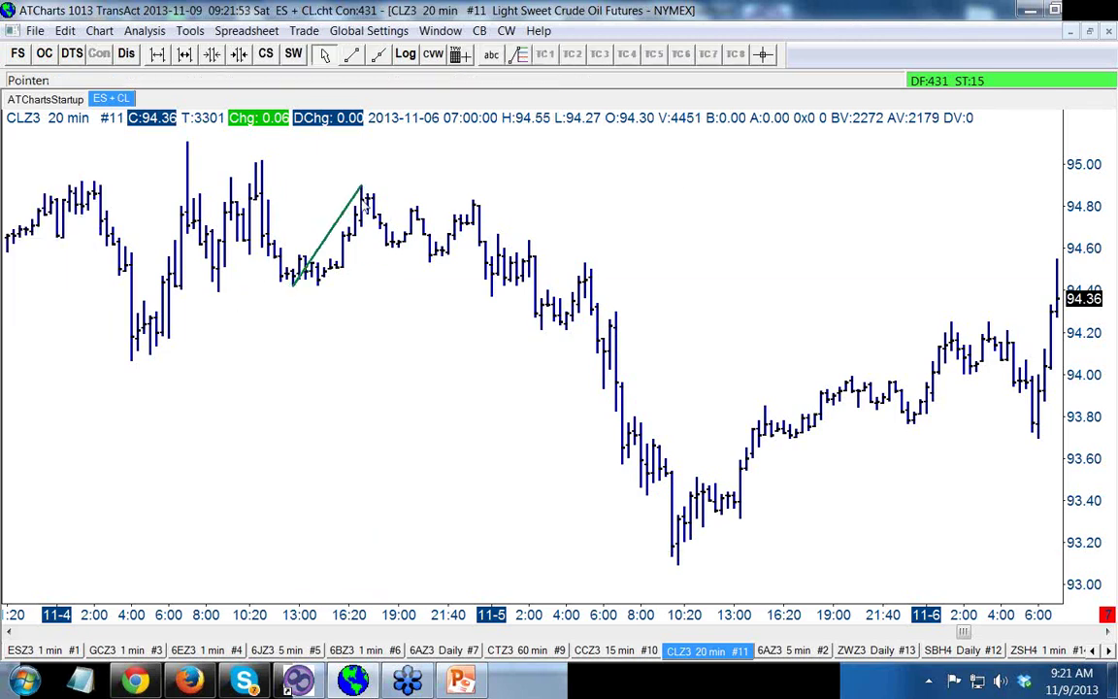
pyautogui.click(514, 55)
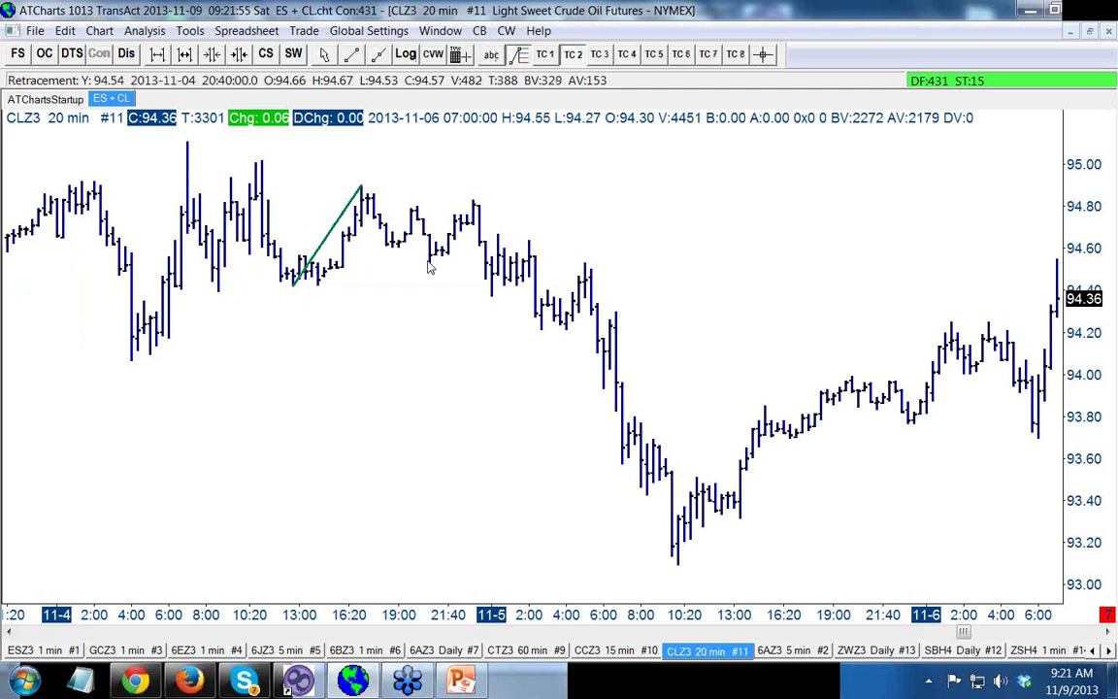
pyautogui.moveTo(392, 248); pyautogui.dragTo(414, 210)
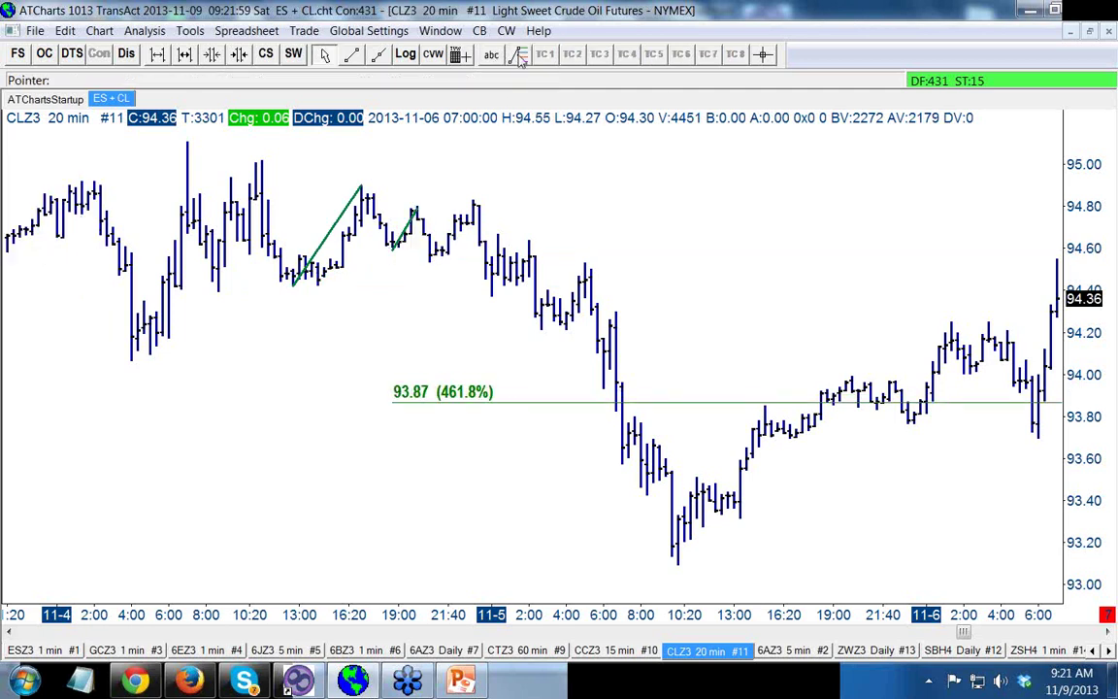
pyautogui.moveTo(429, 260); pyautogui.dragTo(472, 204)
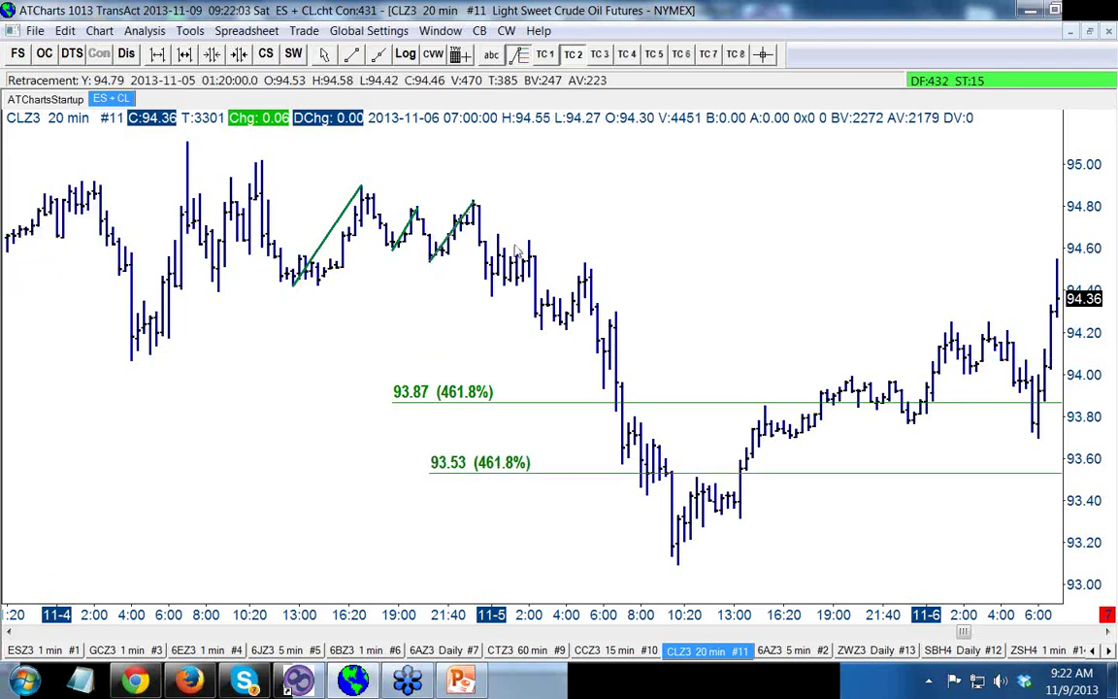
pyautogui.moveTo(490, 301); pyautogui.dragTo(498, 236)
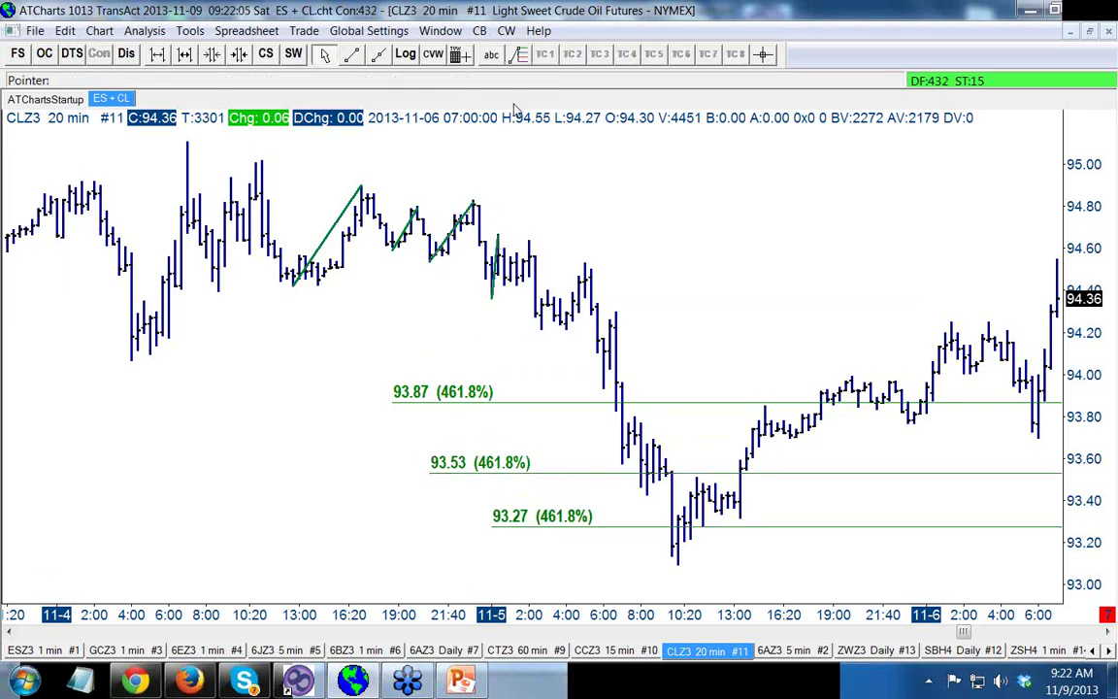
# Step: Add the 93.13 level and another retracement near 6:00, then stretch the scale to show 92.68 and 92.59
pyautogui.click(519, 55)
pyautogui.moveTo(541, 327); pyautogui.dragTo(585, 266)
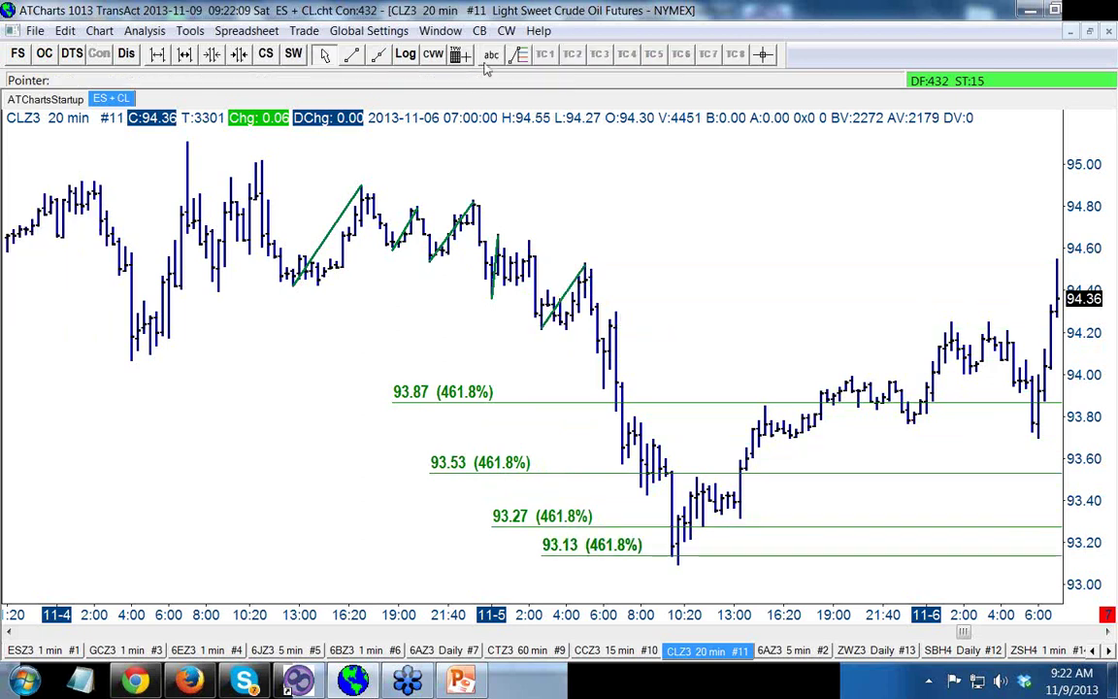
pyautogui.click(520, 55)
pyautogui.moveTo(603, 389); pyautogui.dragTo(614, 313)
pyautogui.moveTo(1089, 434); pyautogui.dragTo(1079, 320)
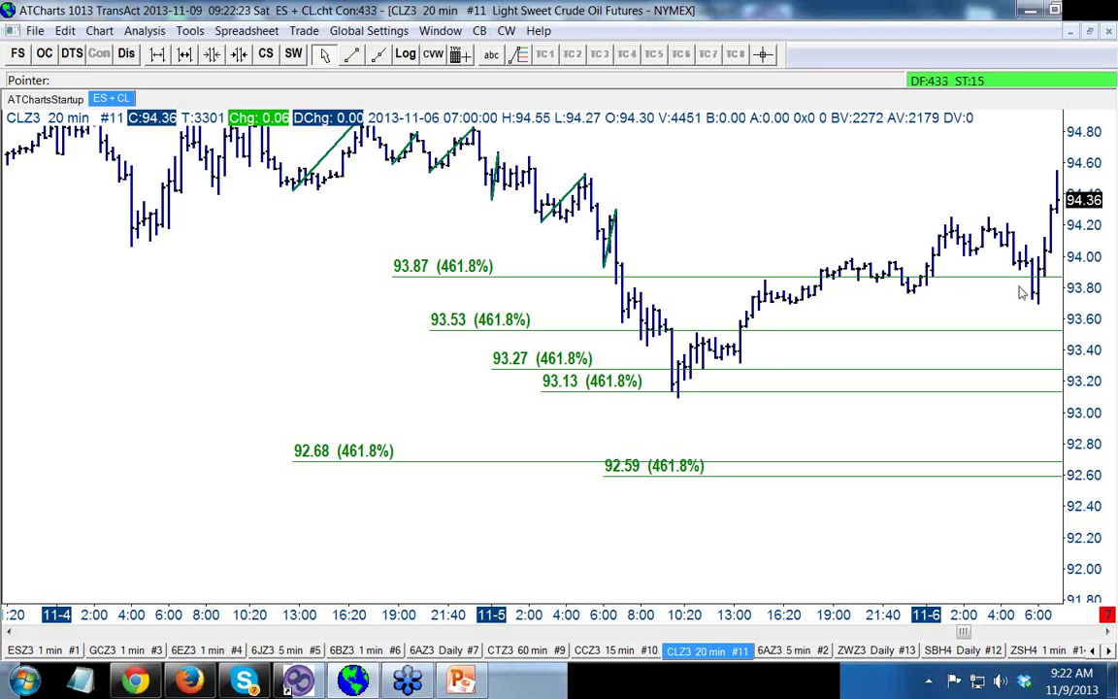
pyautogui.moveTo(1084, 355); pyautogui.dragTo(1084, 301)
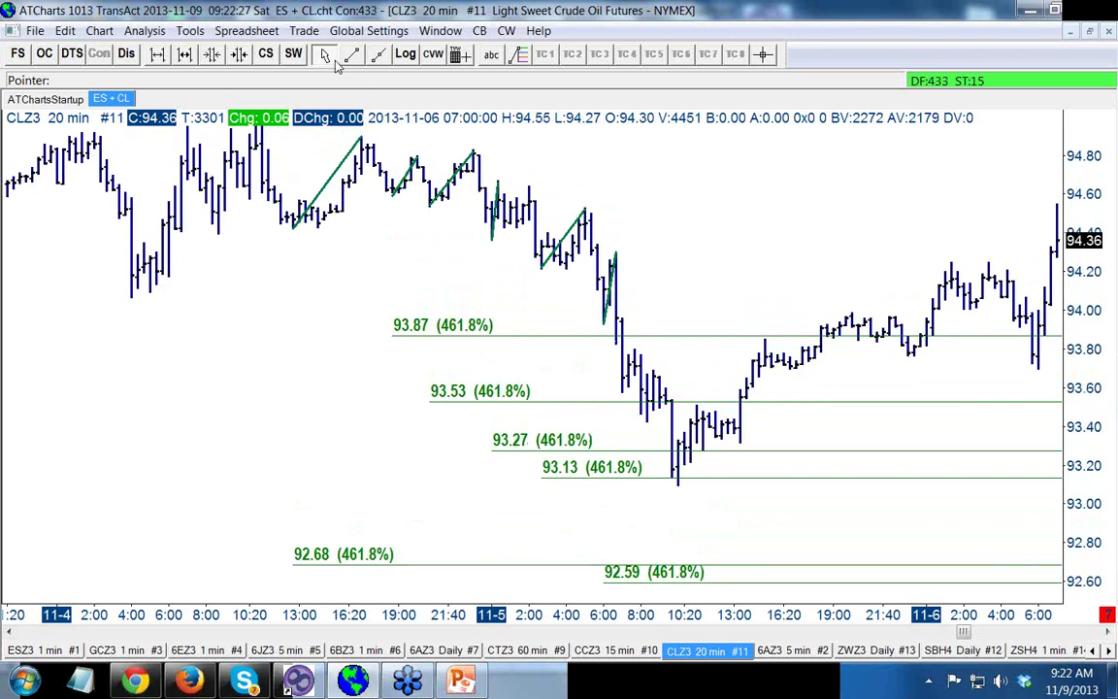
pyautogui.click(351, 54)
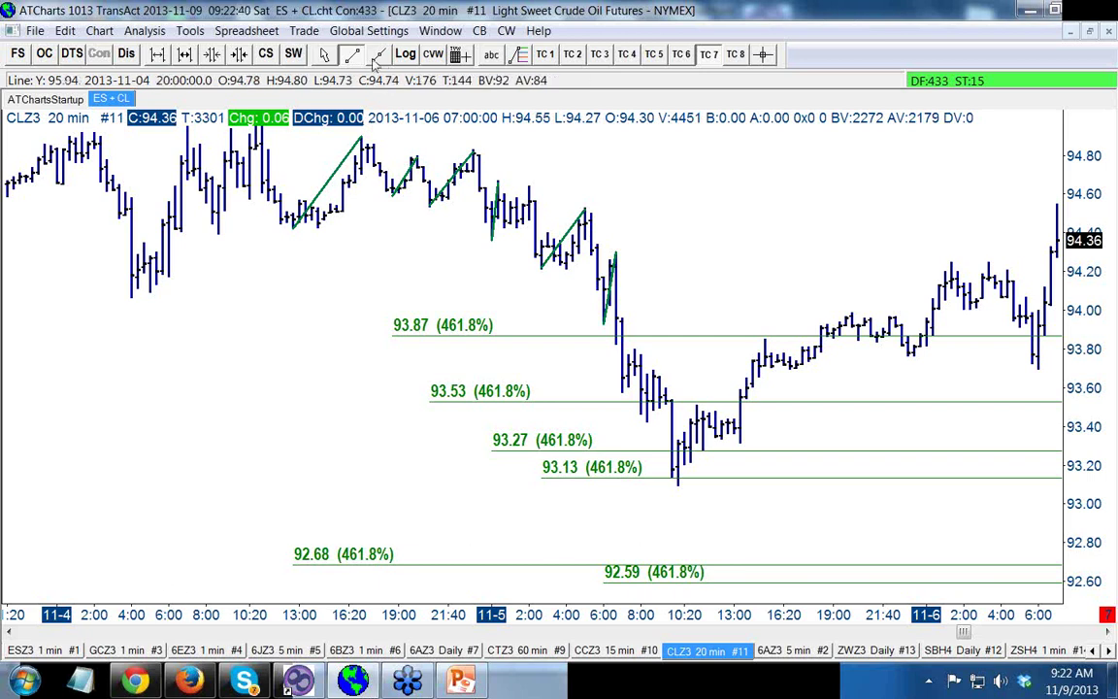
pyautogui.moveTo(453, 495); pyautogui.dragTo(726, 412)
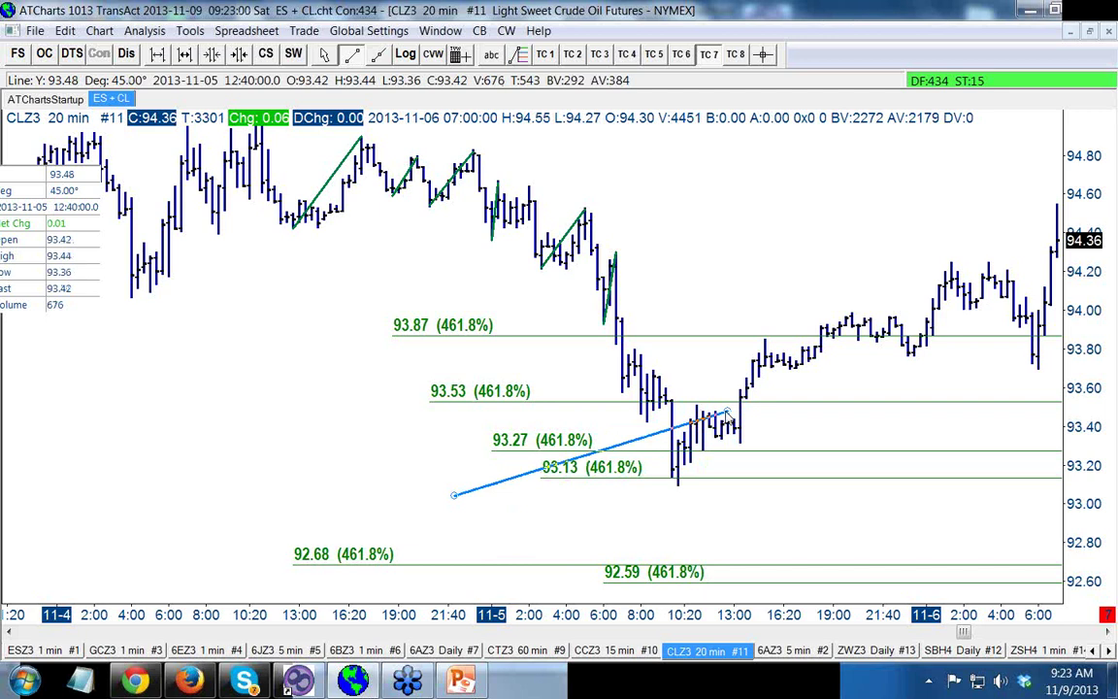
pyautogui.moveTo(726, 412); pyautogui.dragTo(700, 464)
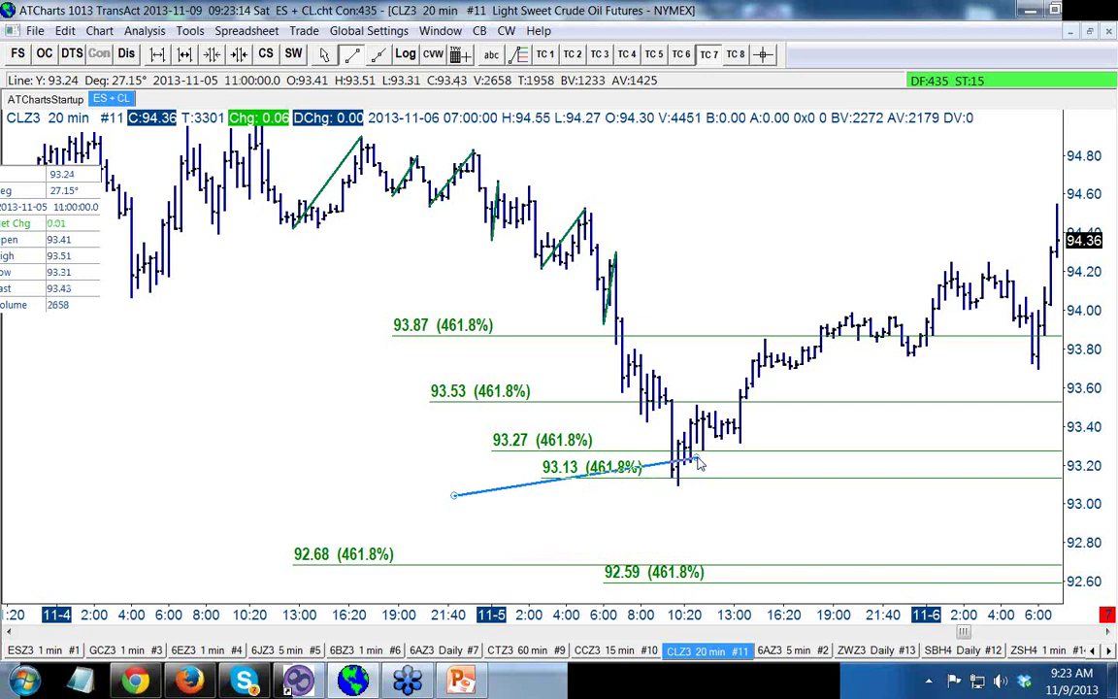
pyautogui.moveTo(700, 464); pyautogui.dragTo(744, 412)
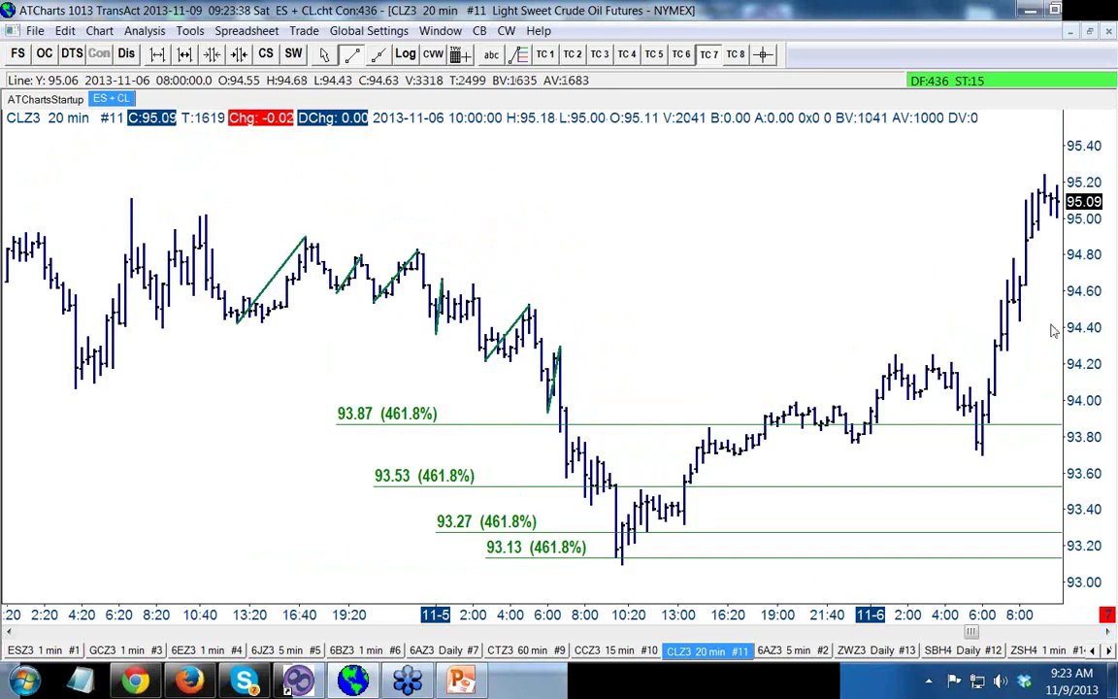
# Step: Scroll to the newest 11-6 CLZ3 bars and change the chart to 5 Minutes
pyautogui.click(1110, 632)
pyautogui.click(1109, 633)
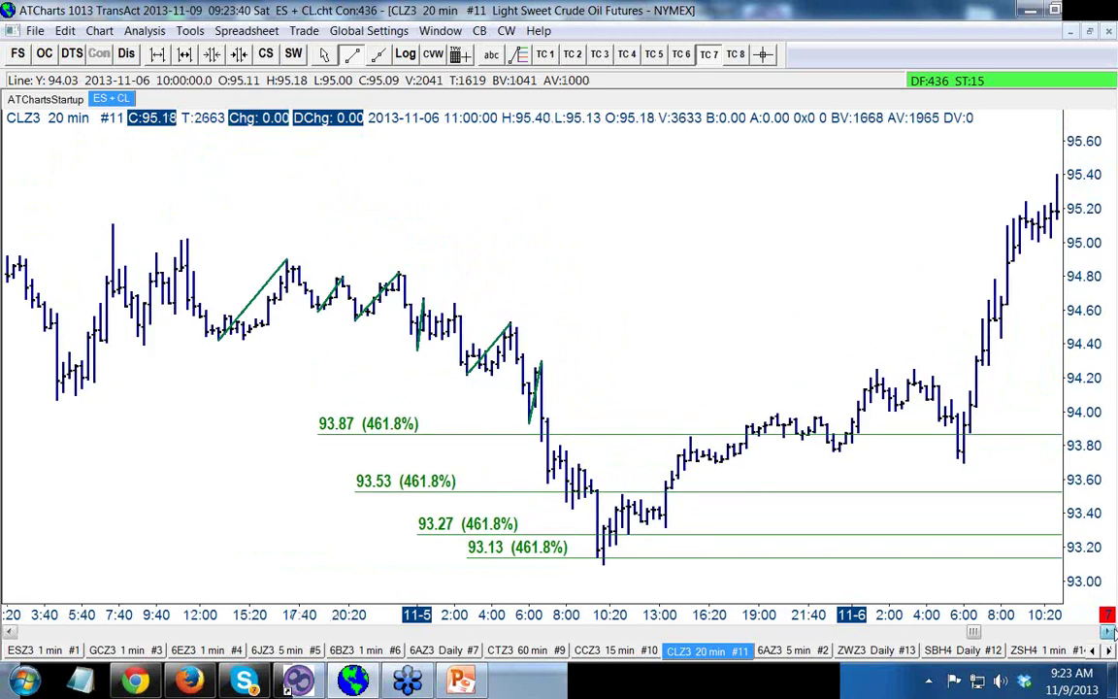
pyautogui.click(1109, 632)
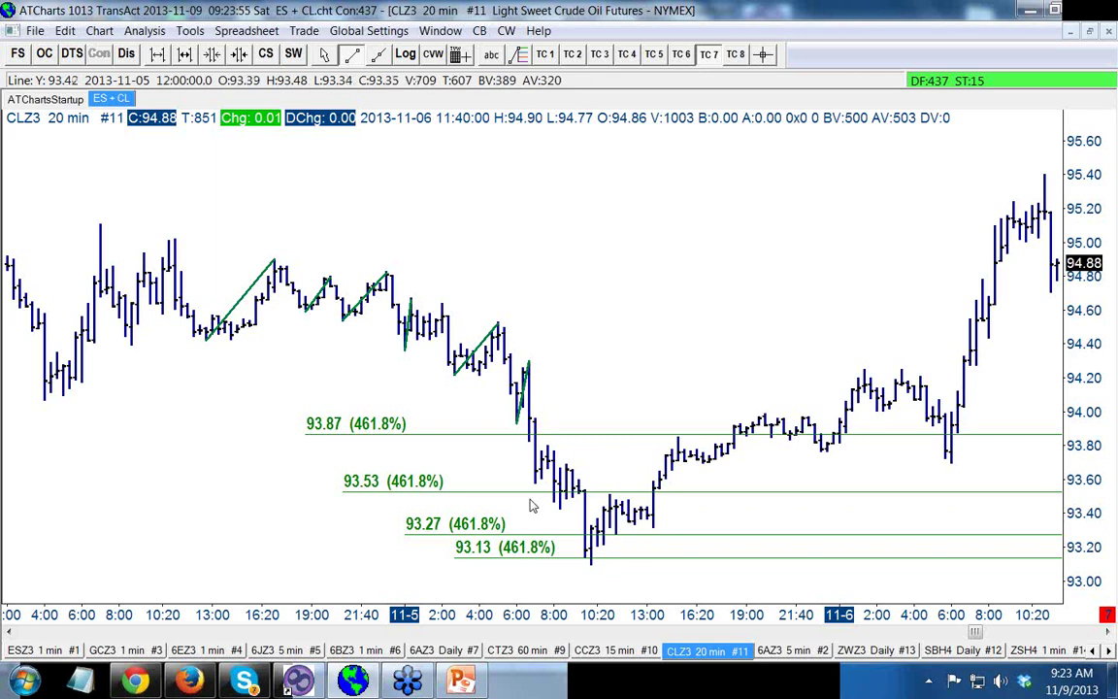
pyautogui.scroll(-3, 1093, 226)
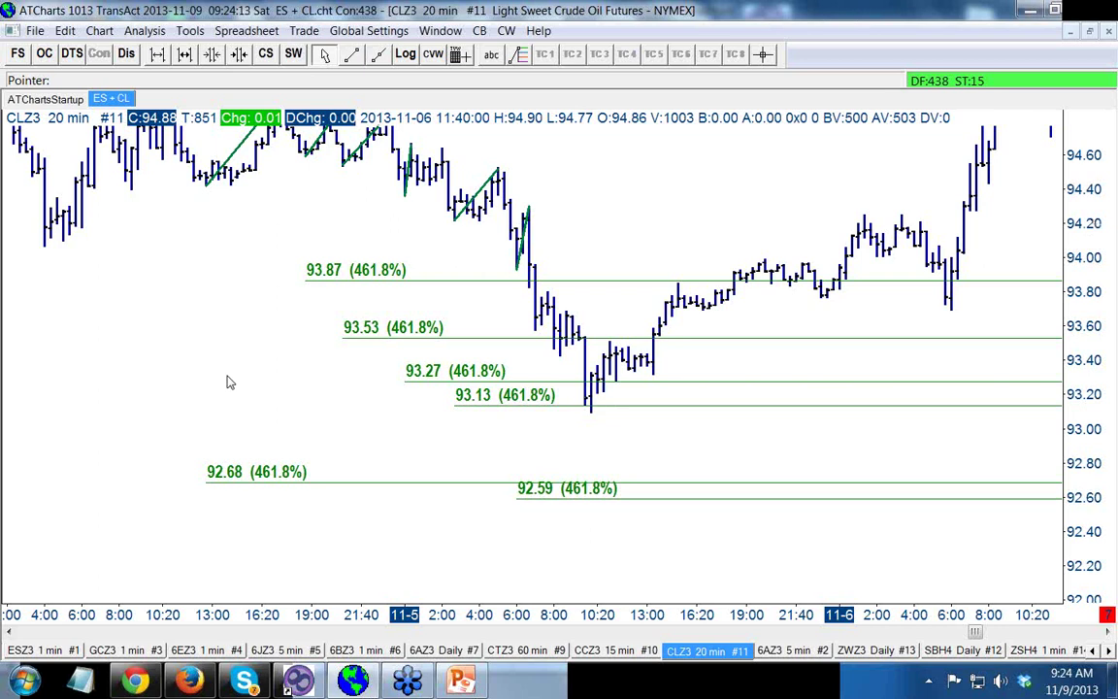
pyautogui.rightClick(201, 330)
pyautogui.click(267, 476)
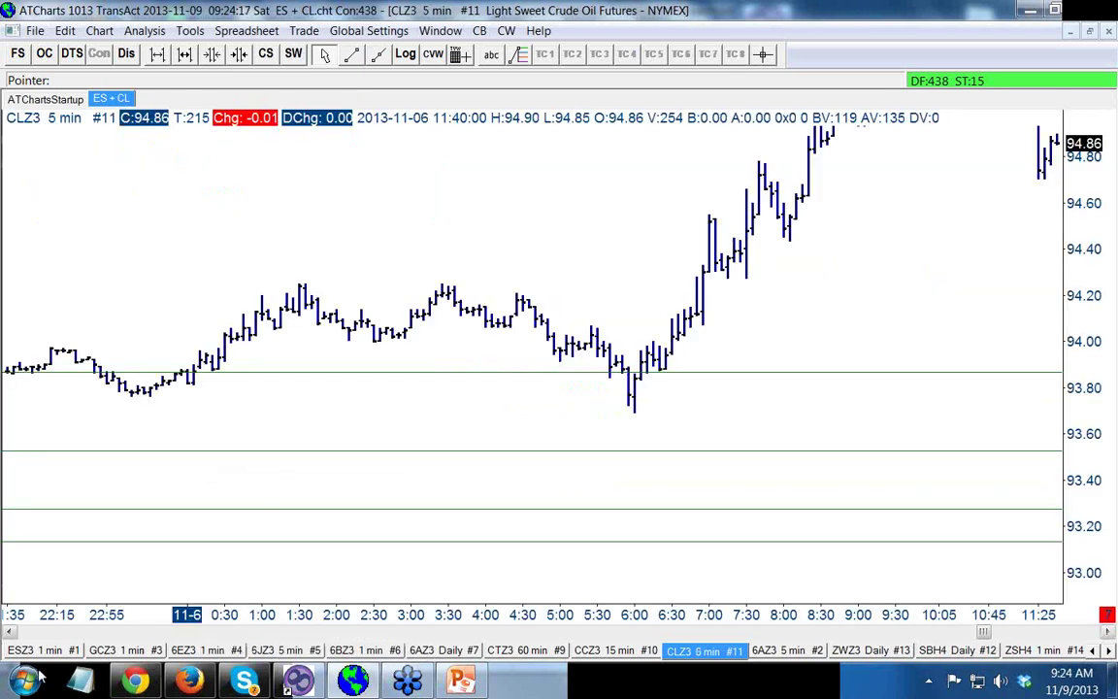
pyautogui.click(9, 631)
pyautogui.moveTo(10, 631); pyautogui.dragTo(10, 631)
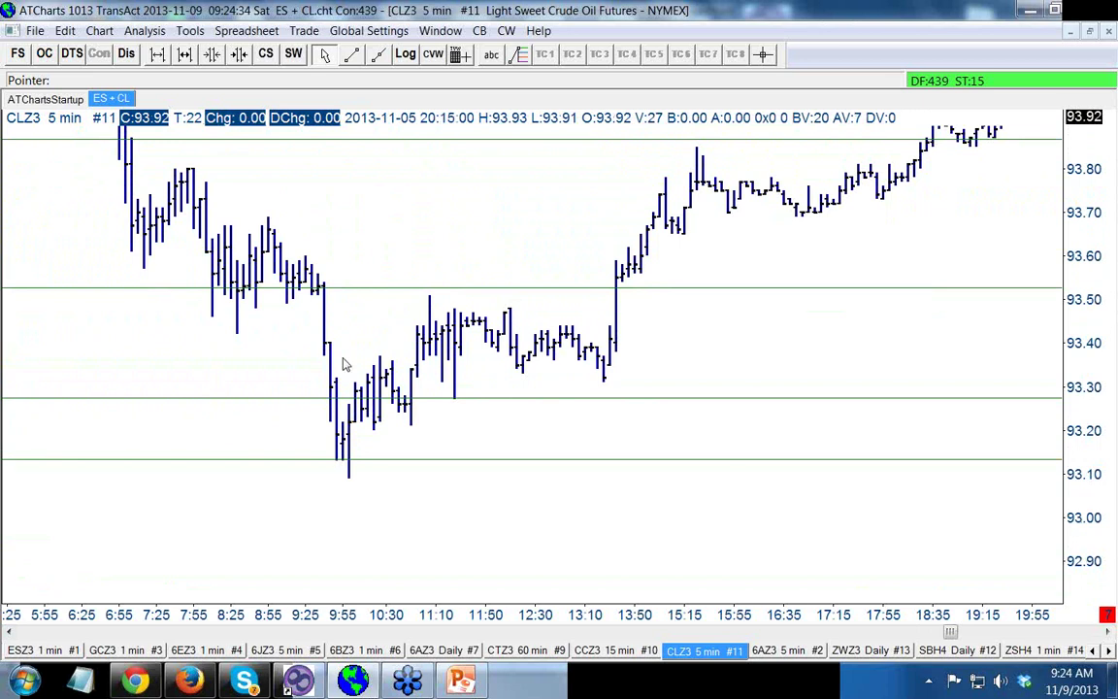
pyautogui.click(352, 55)
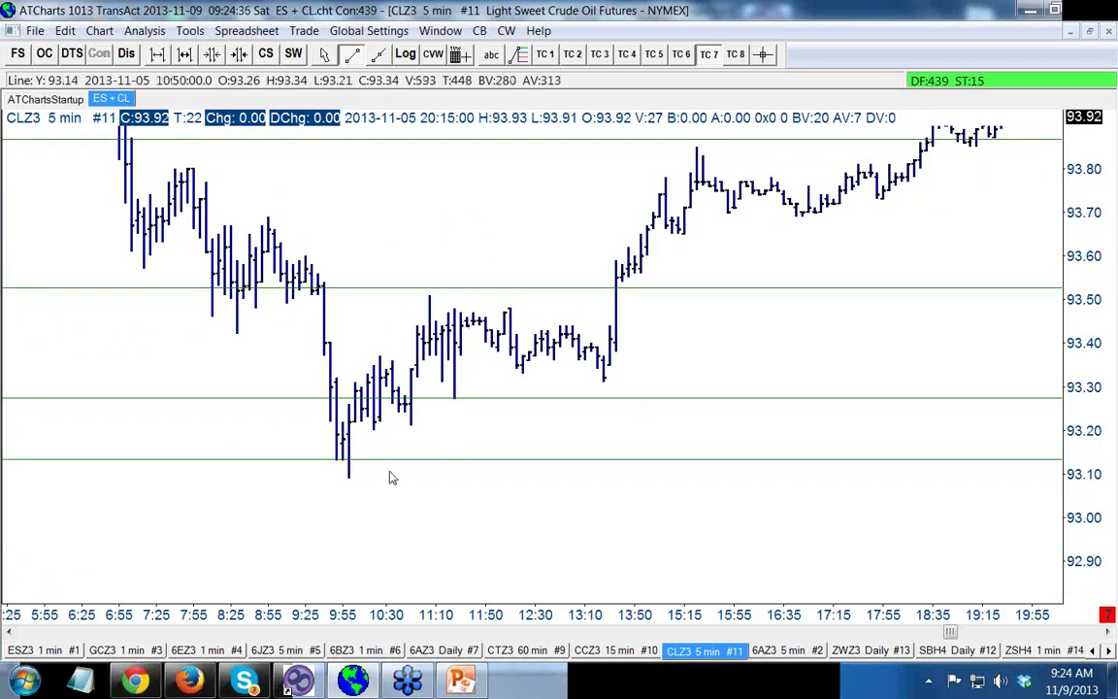
pyautogui.moveTo(347, 475); pyautogui.dragTo(380, 359)
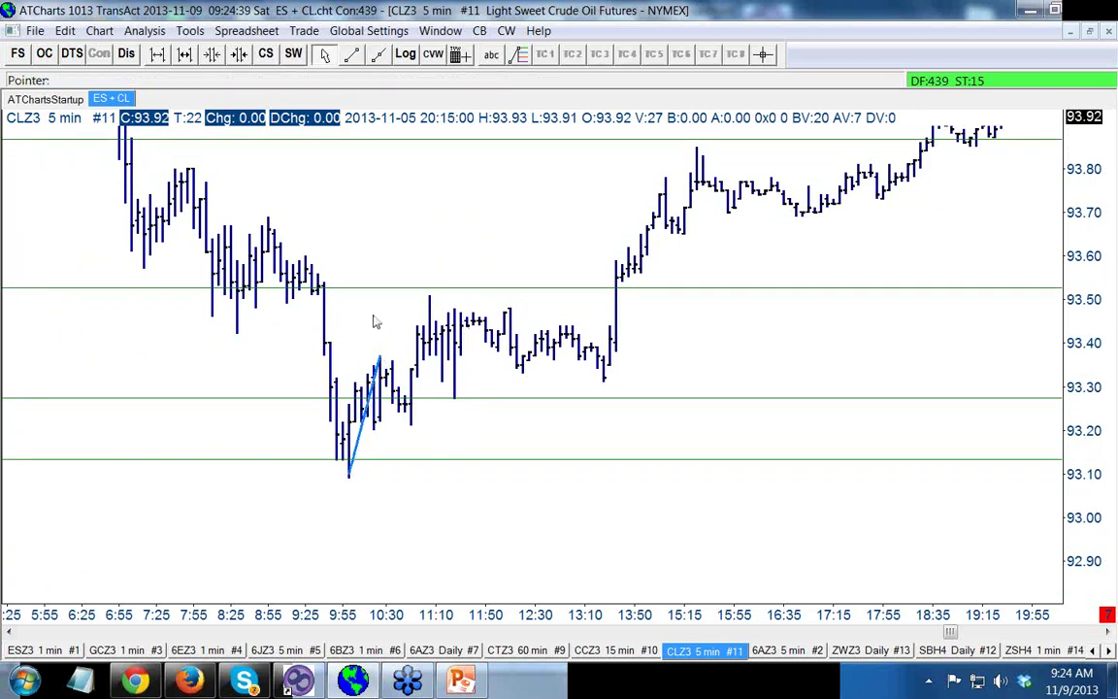
pyautogui.moveTo(380, 357); pyautogui.dragTo(429, 296)
pyautogui.click(352, 55)
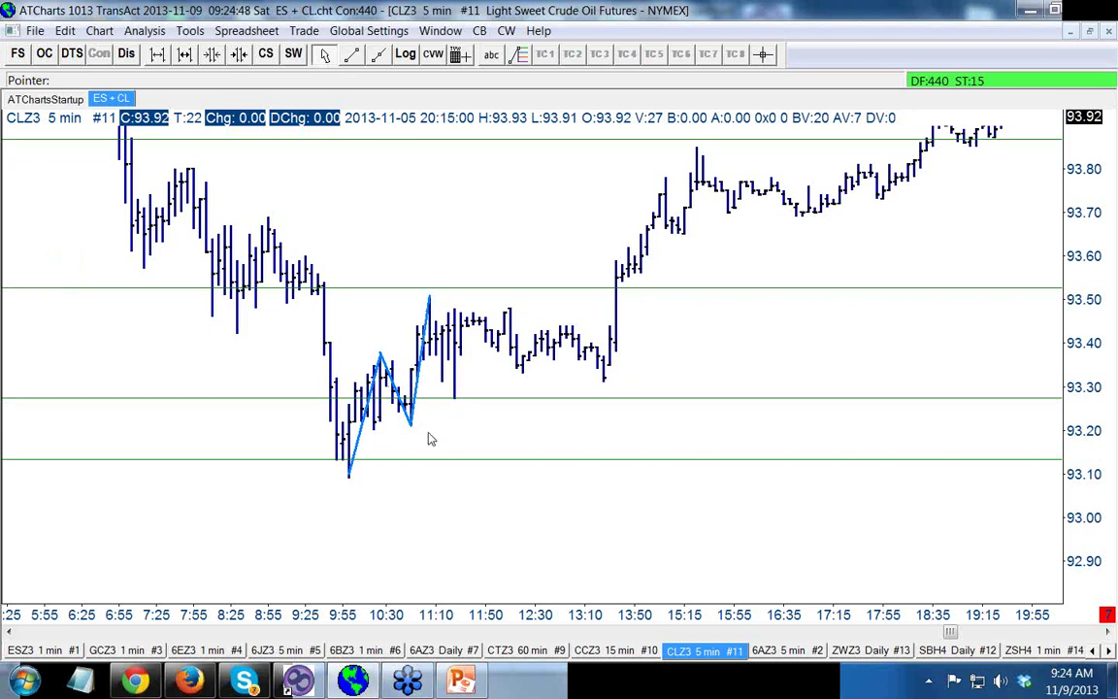
pyautogui.click(8, 632)
pyautogui.click(8, 632)
pyautogui.click(8, 632)
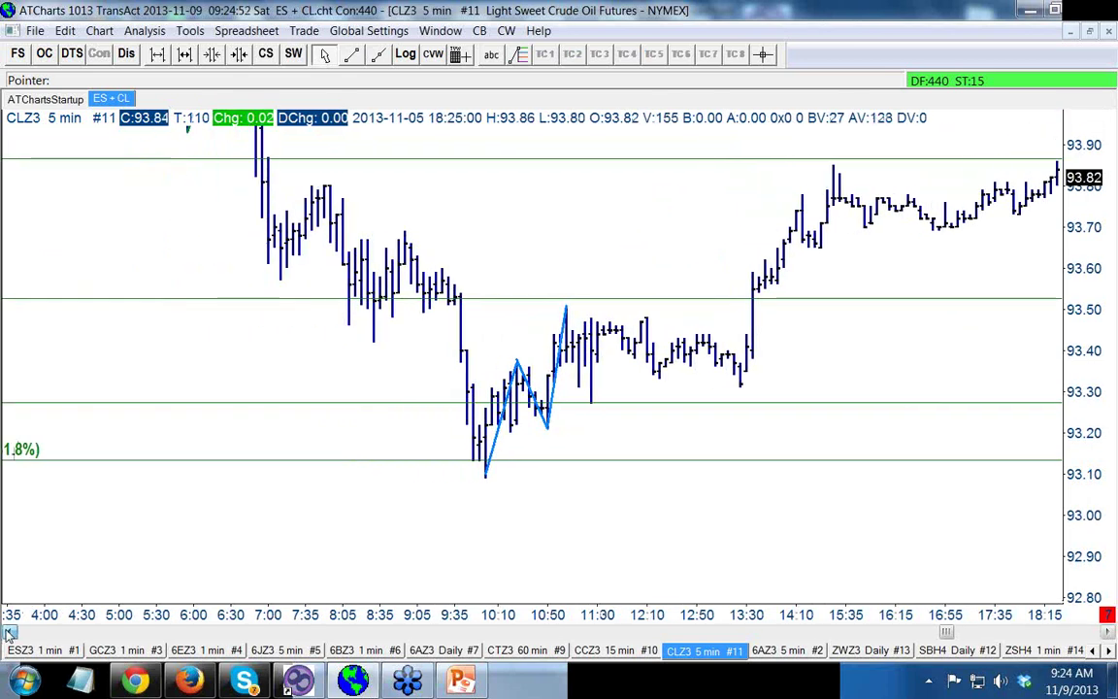
pyautogui.scroll(5, 981, 248)
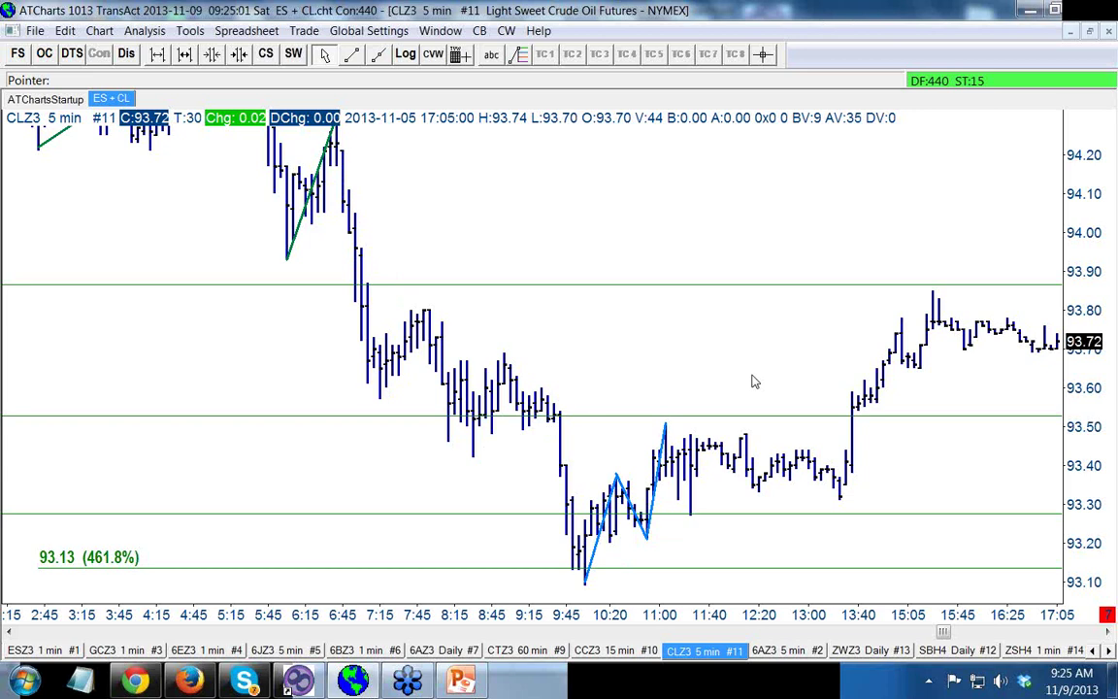
pyautogui.scroll(-2, 1103, 400)
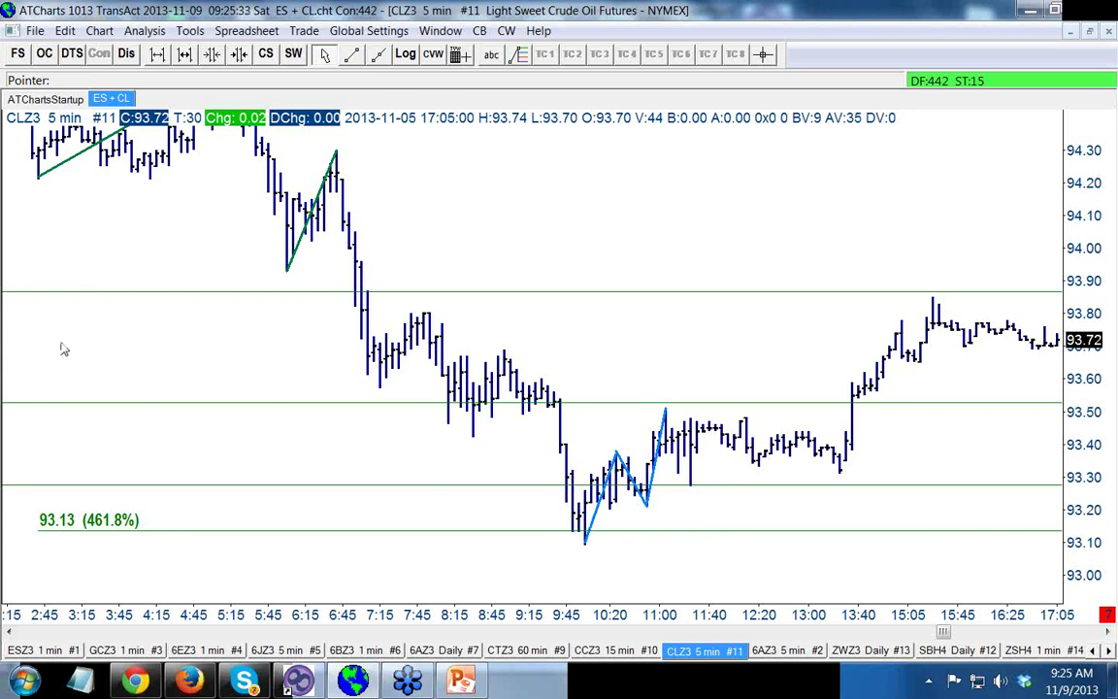
# Step: Stretch the CLZ3 5 min price scale so the lows near 93.13 fill the view
pyautogui.rightClick(418, 202)
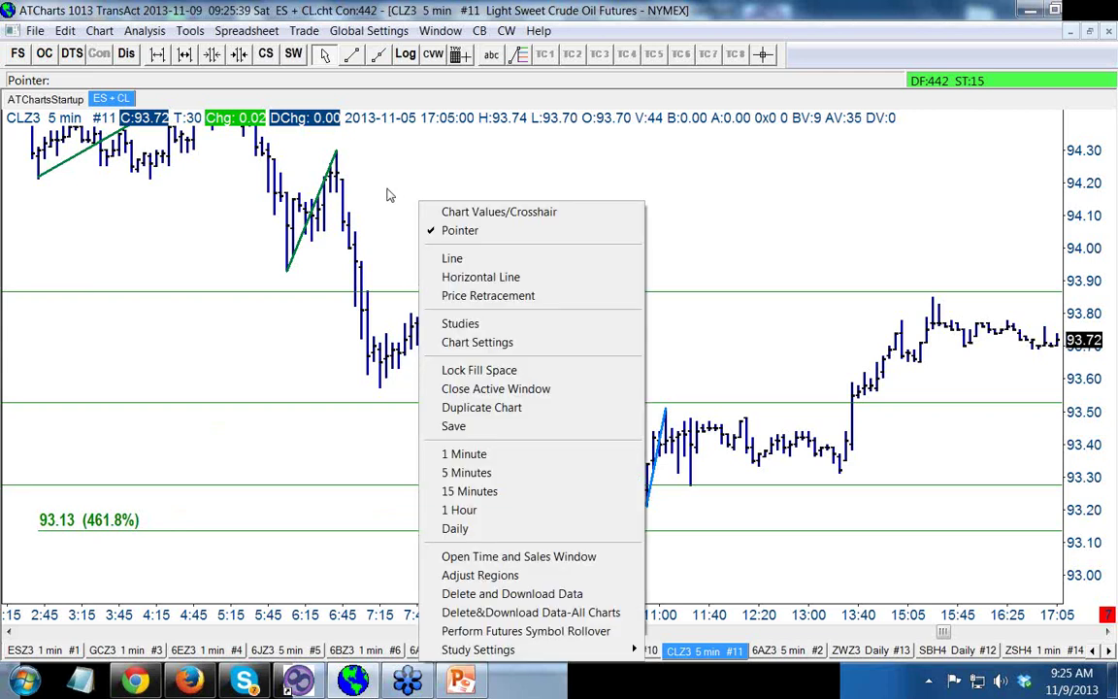
pyautogui.click(439, 155)
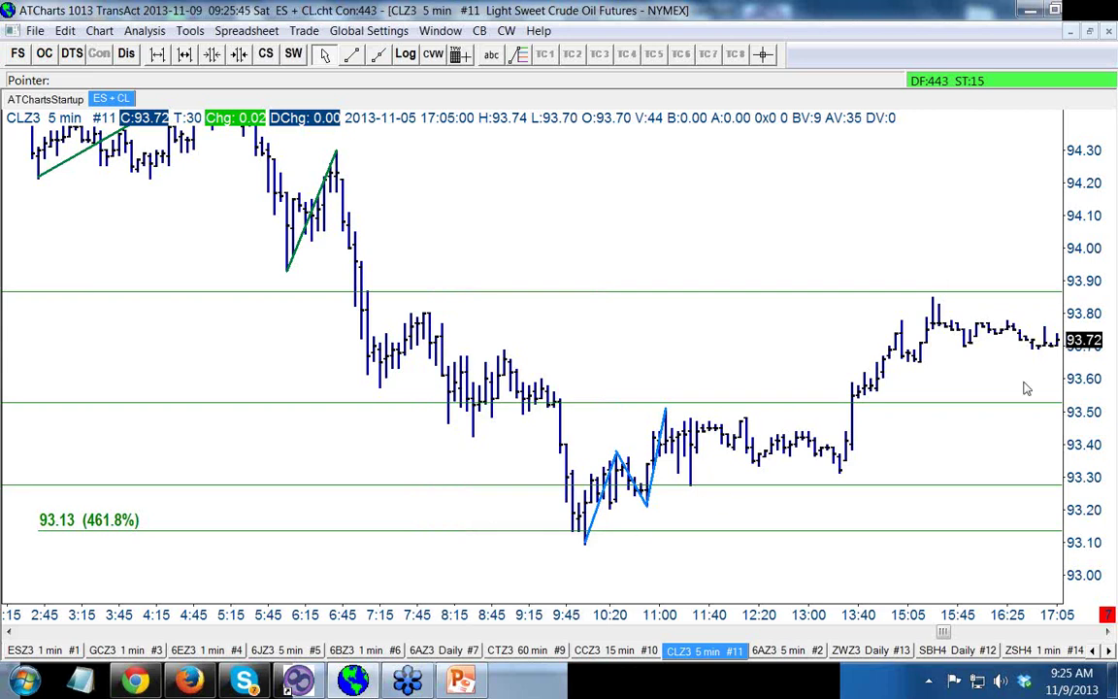
pyautogui.scroll(-3, 985, 389)
pyautogui.moveTo(1075, 381); pyautogui.dragTo(1105, 423)
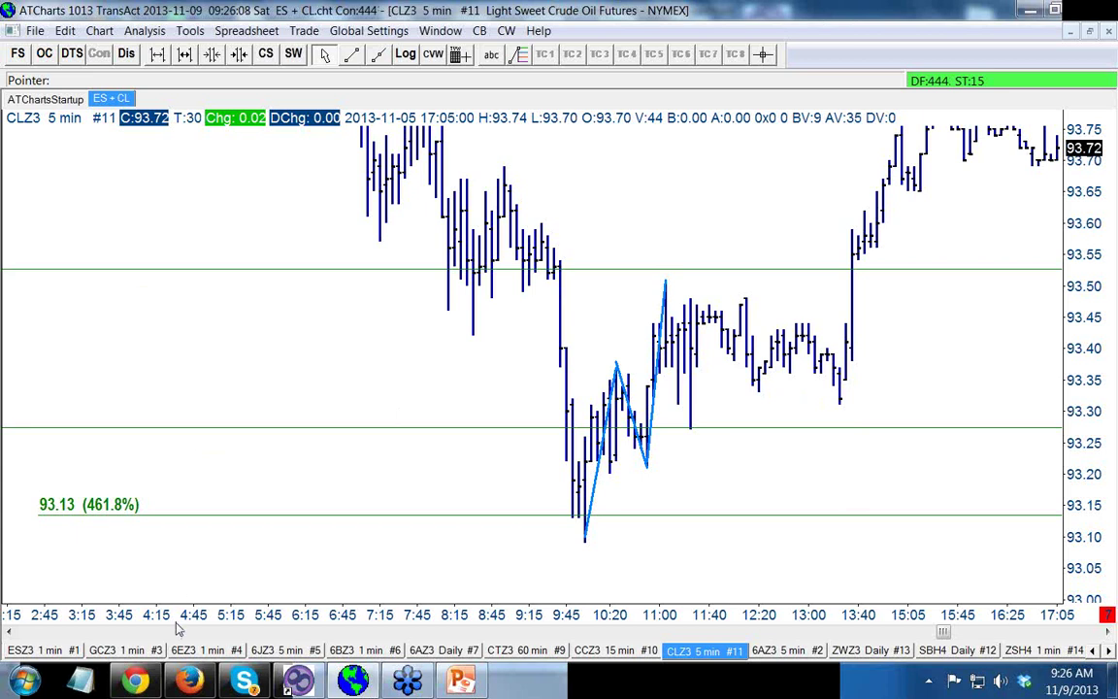
# Step: Switch to the GCZ3 gold chart, change it to daily bars, and rescale to focus on recent months
pyautogui.click(124, 649)
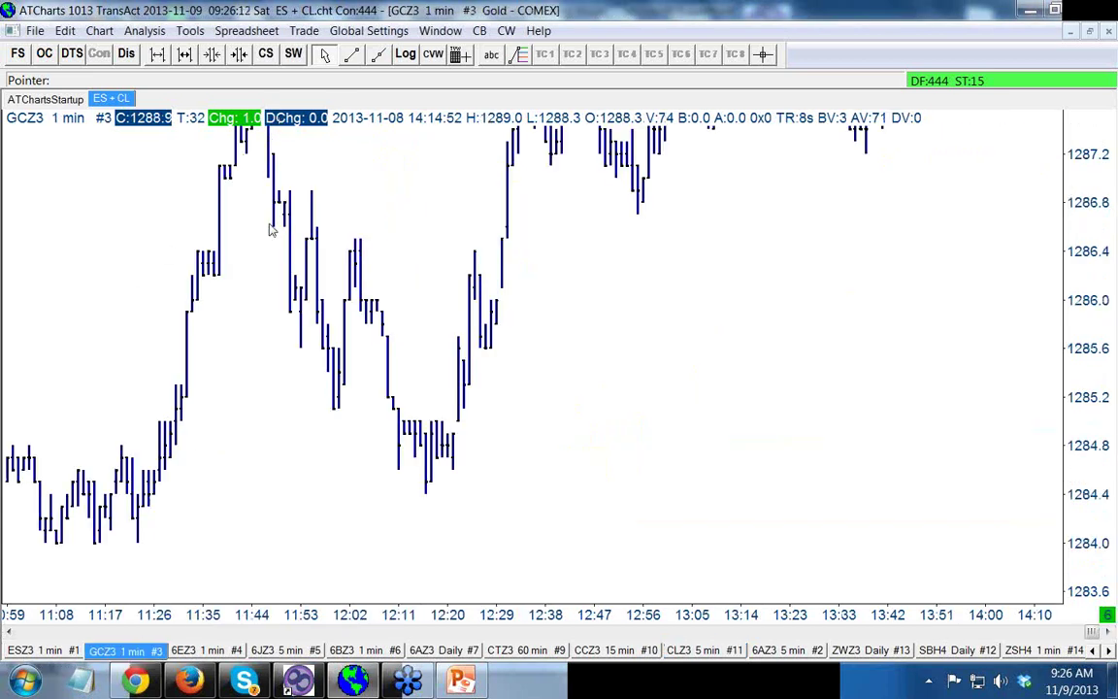
pyautogui.rightClick(370, 198)
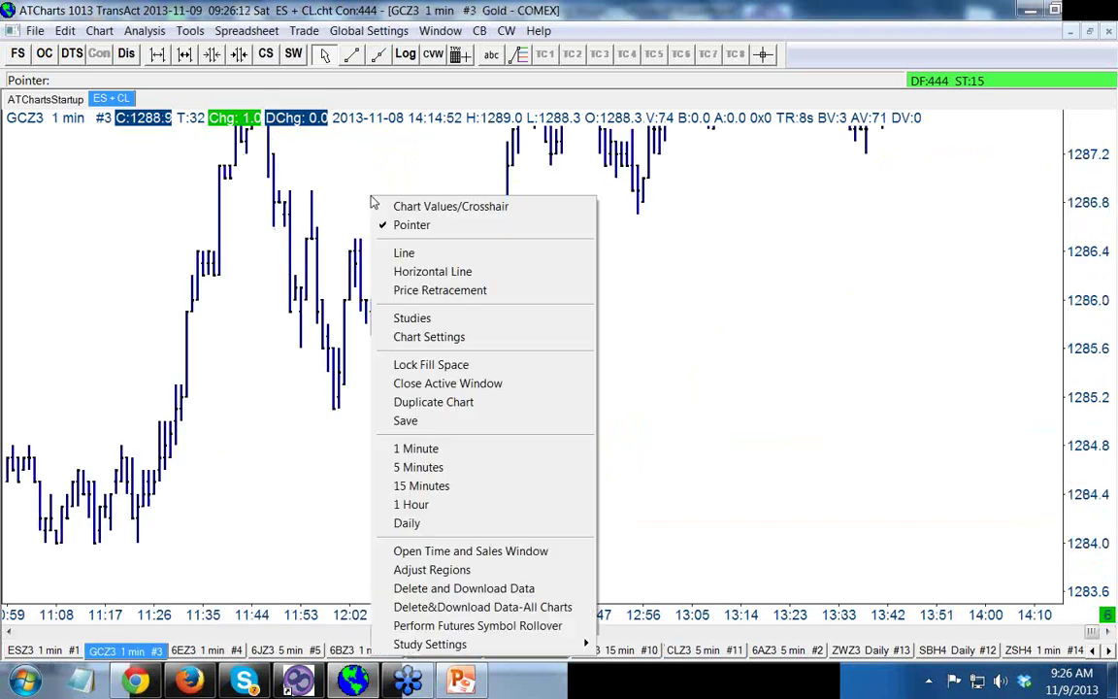
pyautogui.click(413, 523)
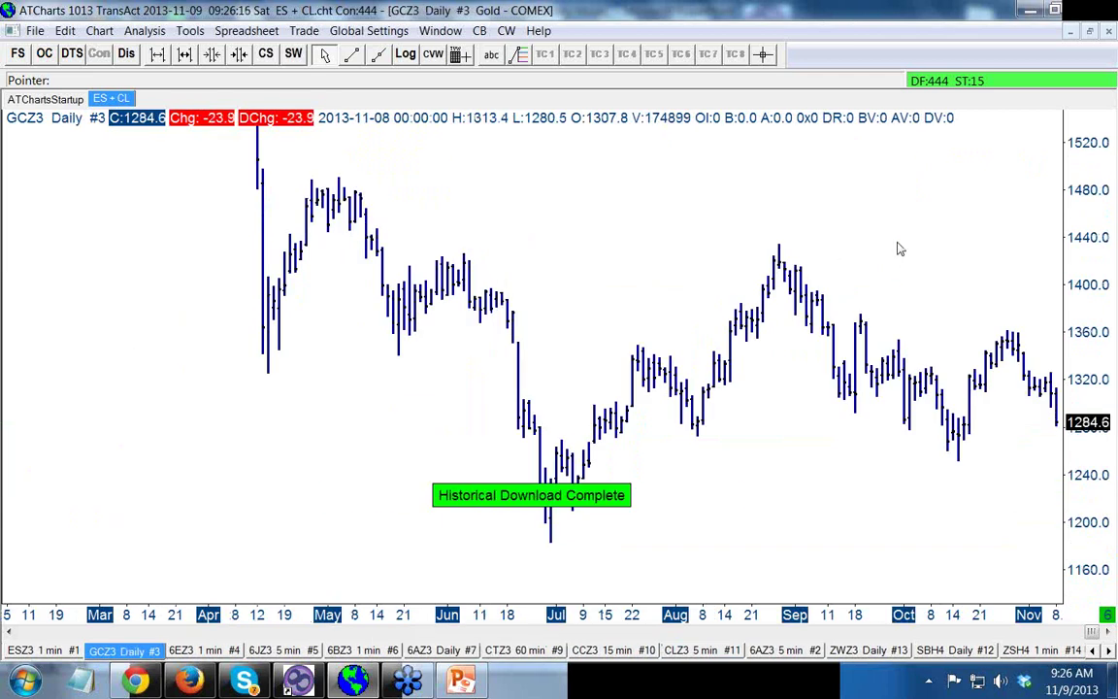
pyautogui.scroll(-5, 900, 250)
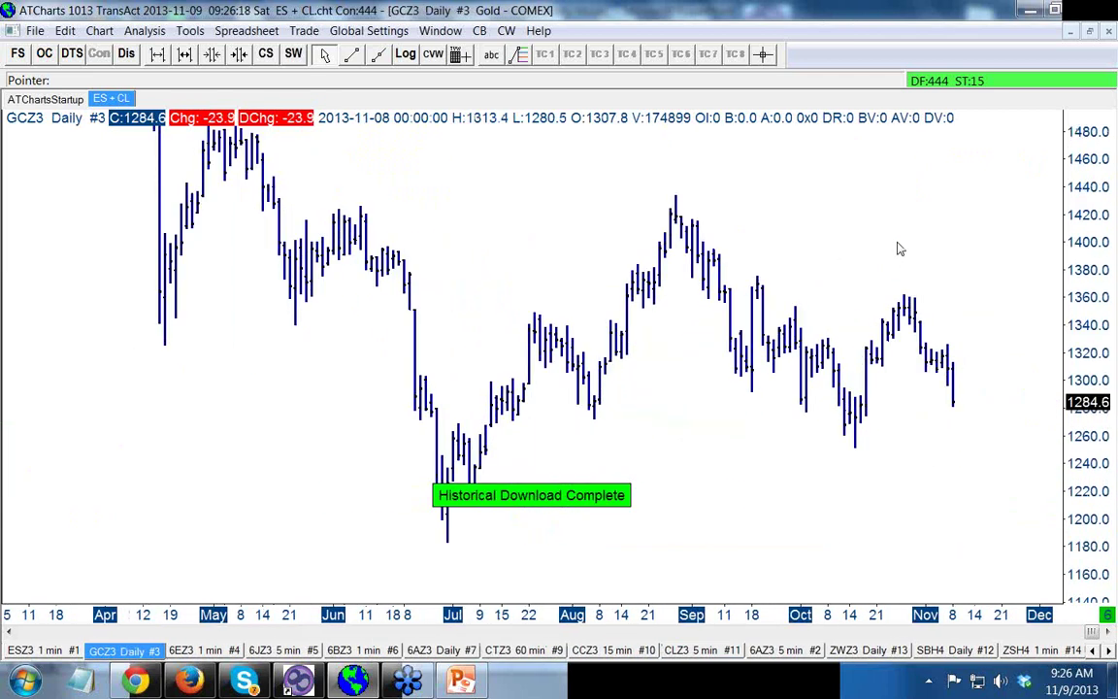
pyautogui.scroll(-5, 900, 249)
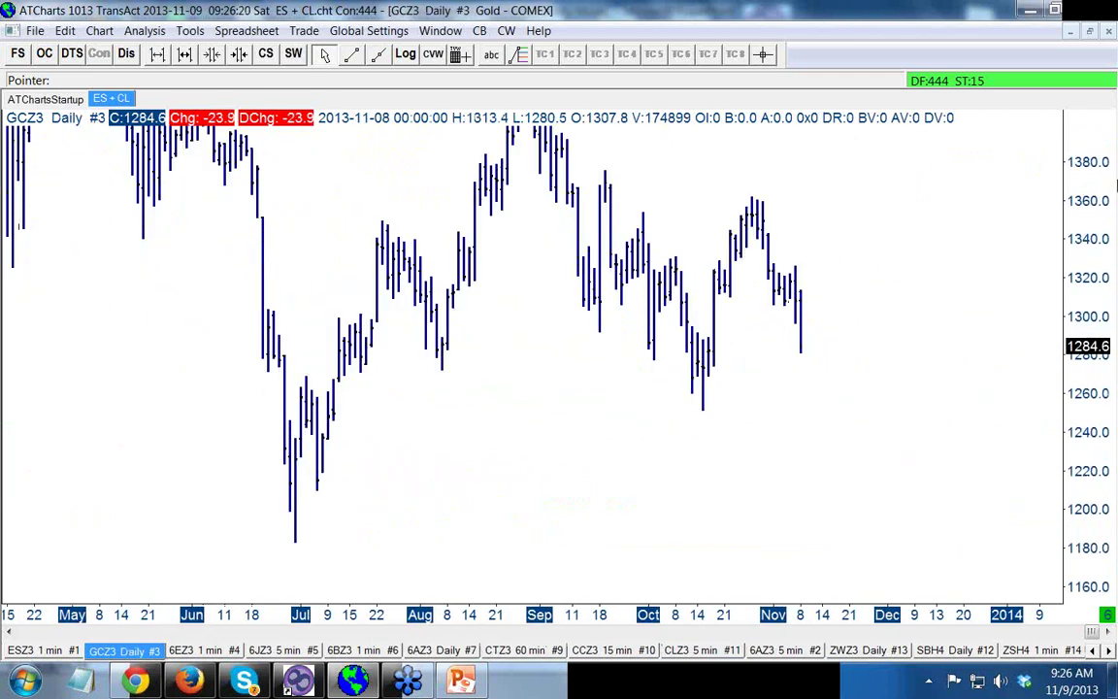
pyautogui.moveTo(1112, 234); pyautogui.dragTo(1103, 332)
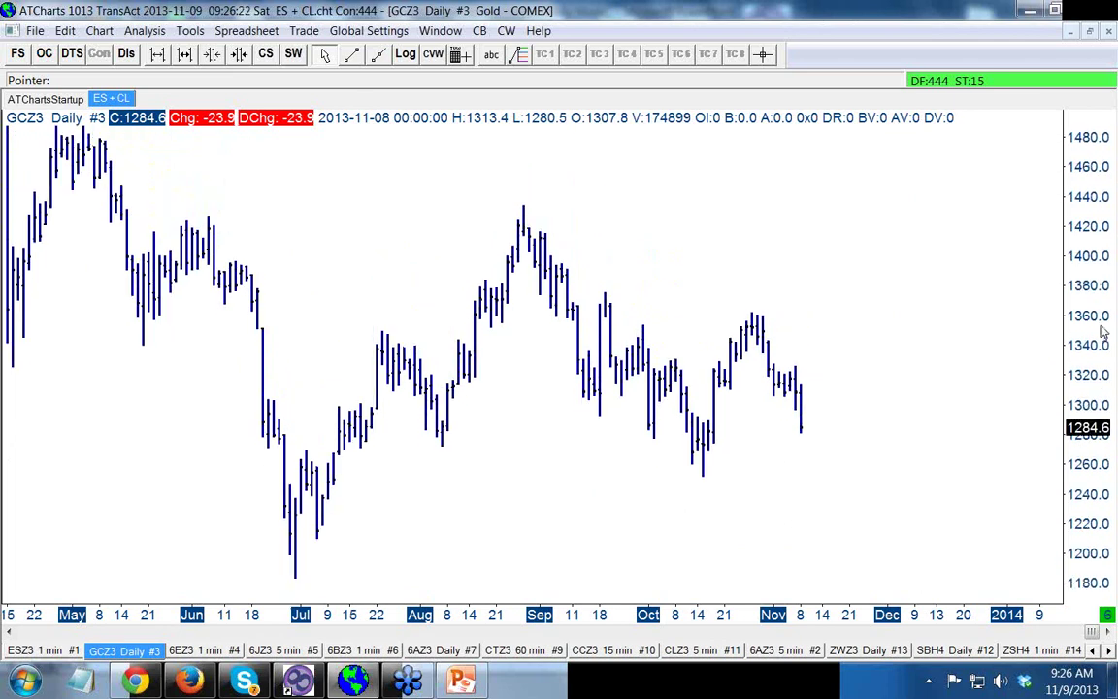
pyautogui.doubleClick(1103, 332)
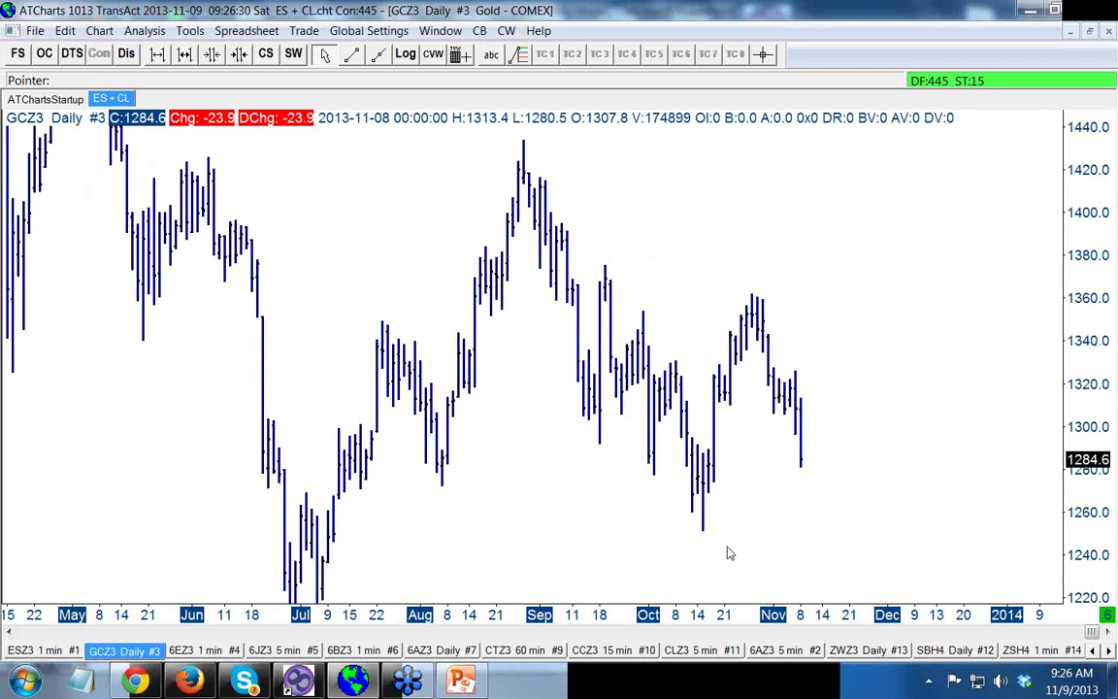
pyautogui.scroll(3, 729, 553)
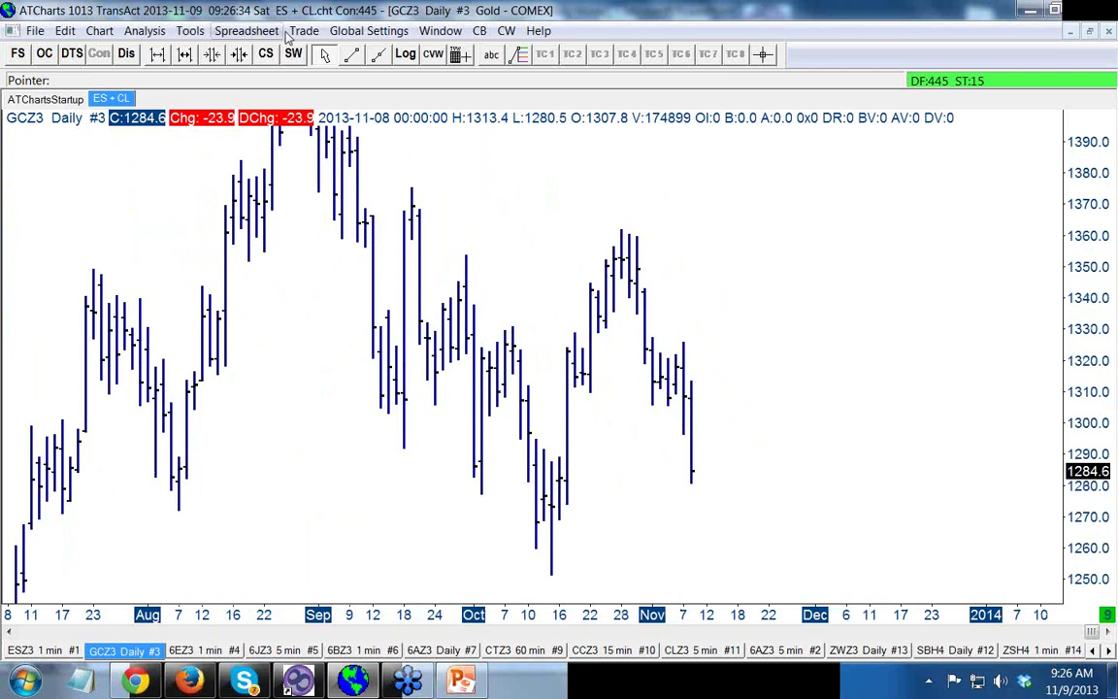
# Step: Draw three connected blue lines from the late-October high to the low, up to the bounce, down near 1305
pyautogui.click(350, 56)
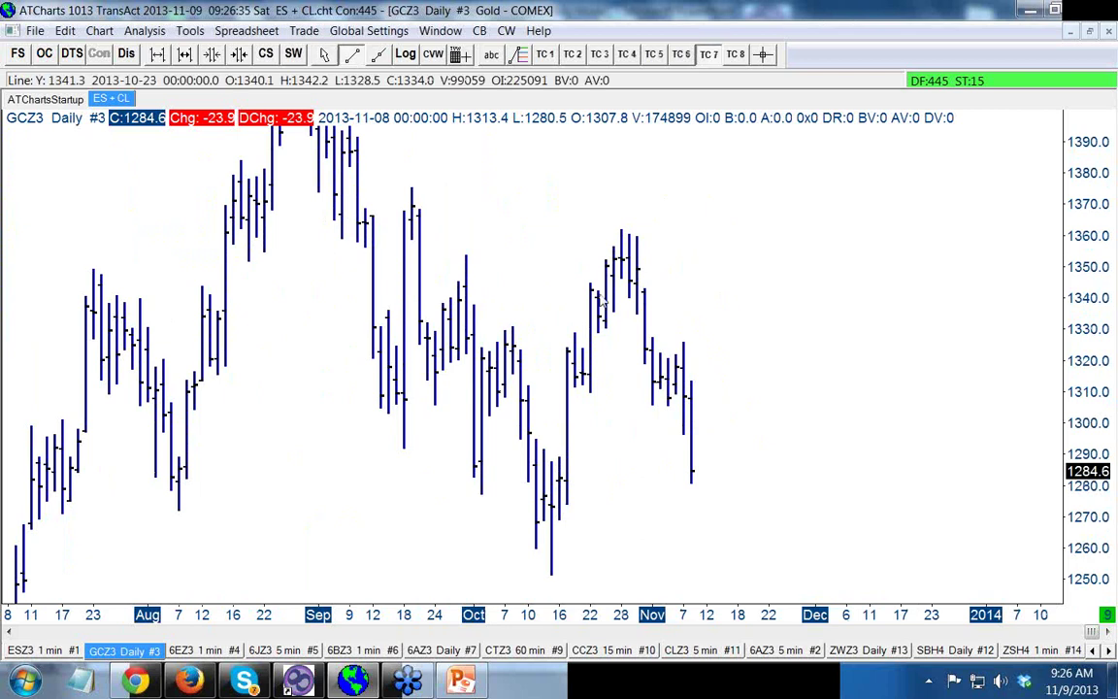
pyautogui.click(622, 236)
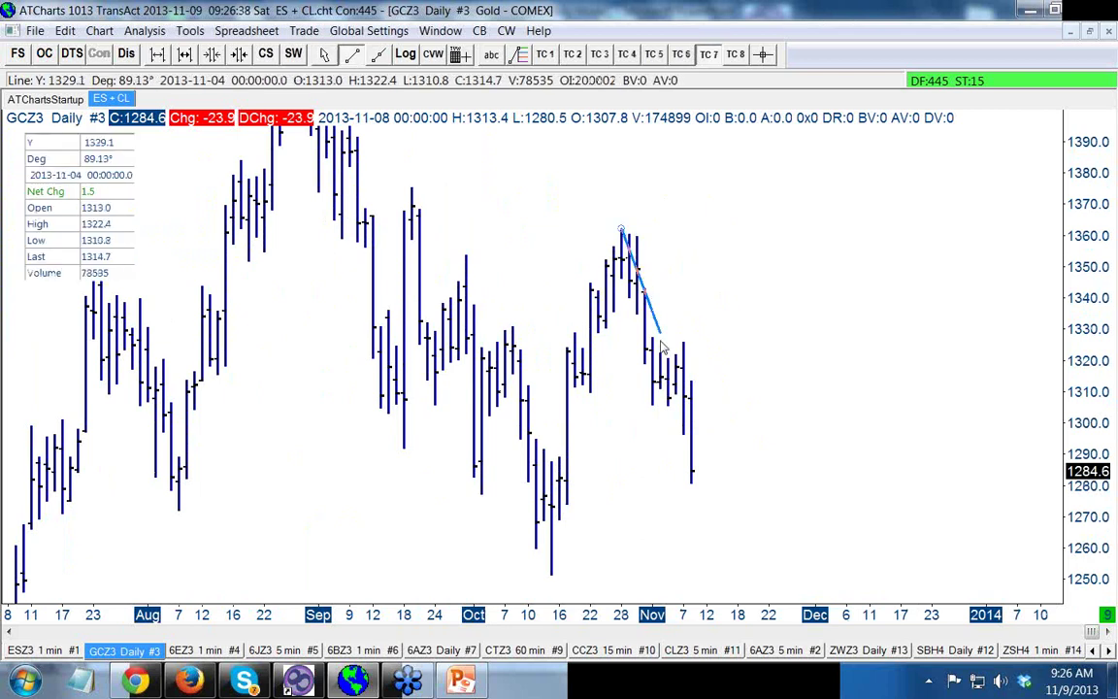
pyautogui.click(654, 409)
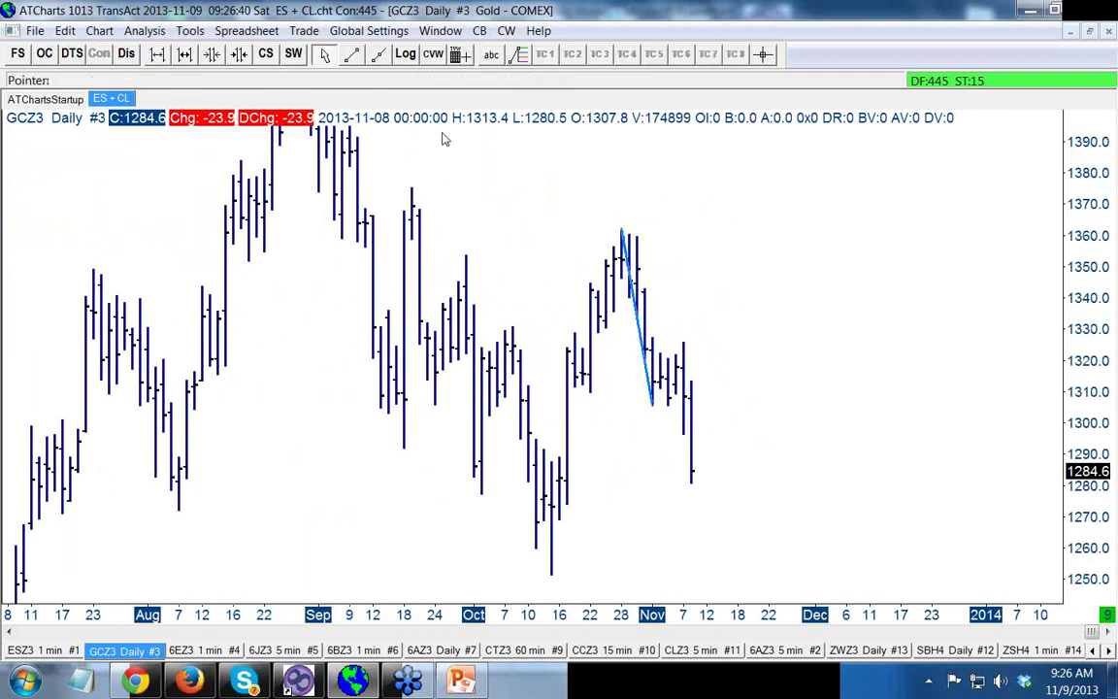
pyautogui.click(351, 54)
pyautogui.click(652, 404)
pyautogui.click(683, 344)
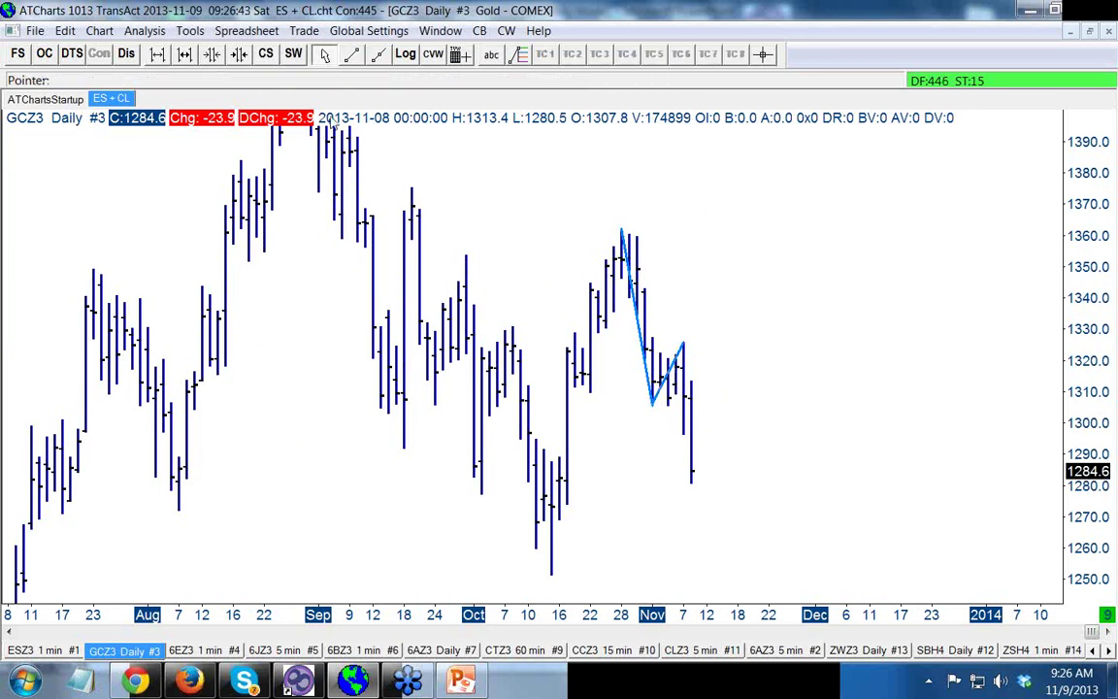
pyautogui.click(351, 54)
pyautogui.click(684, 347)
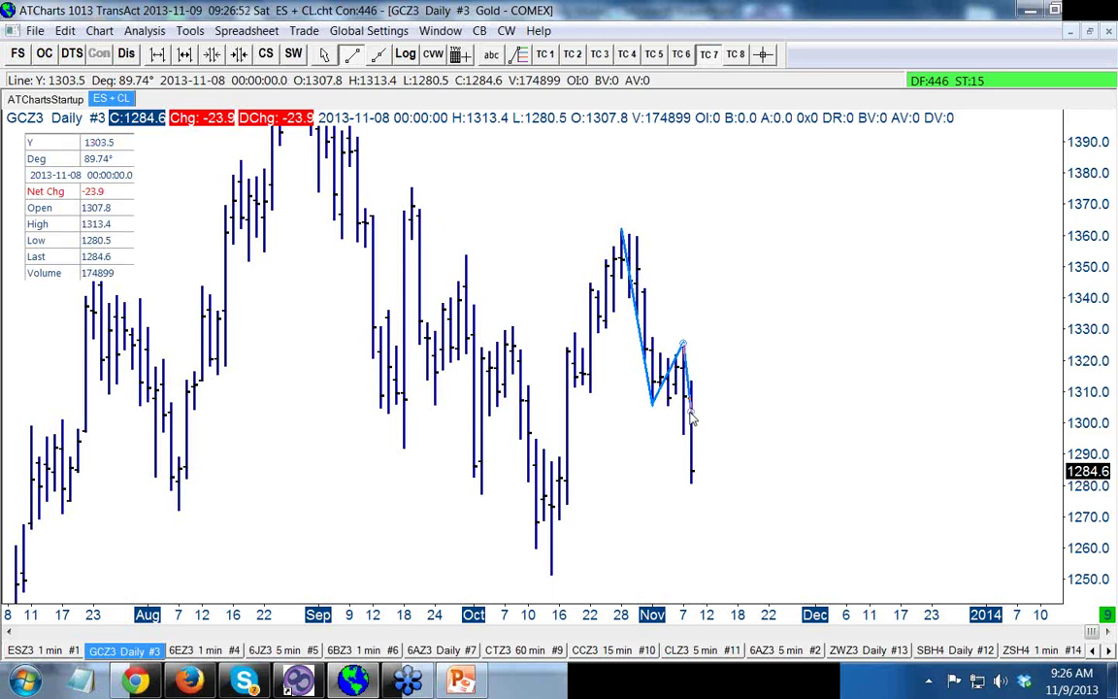
pyautogui.click(690, 415)
# Step: Draw a trial projection line from mid-December to the last bar, then delete it and stop drawing
pyautogui.click(352, 54)
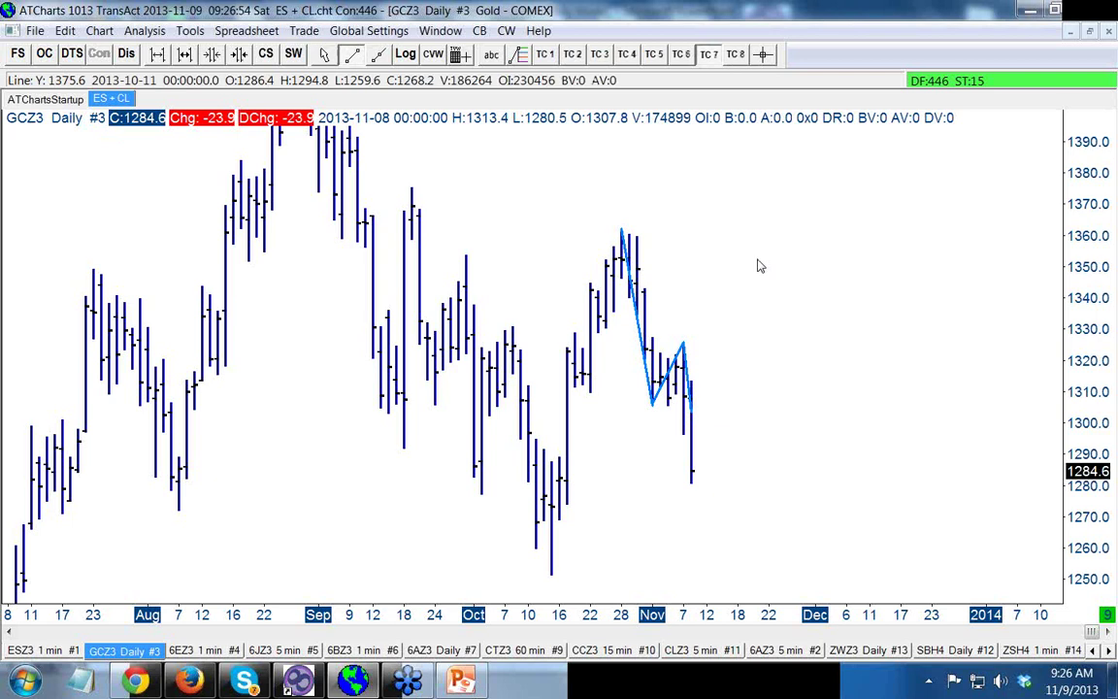
pyautogui.click(908, 275)
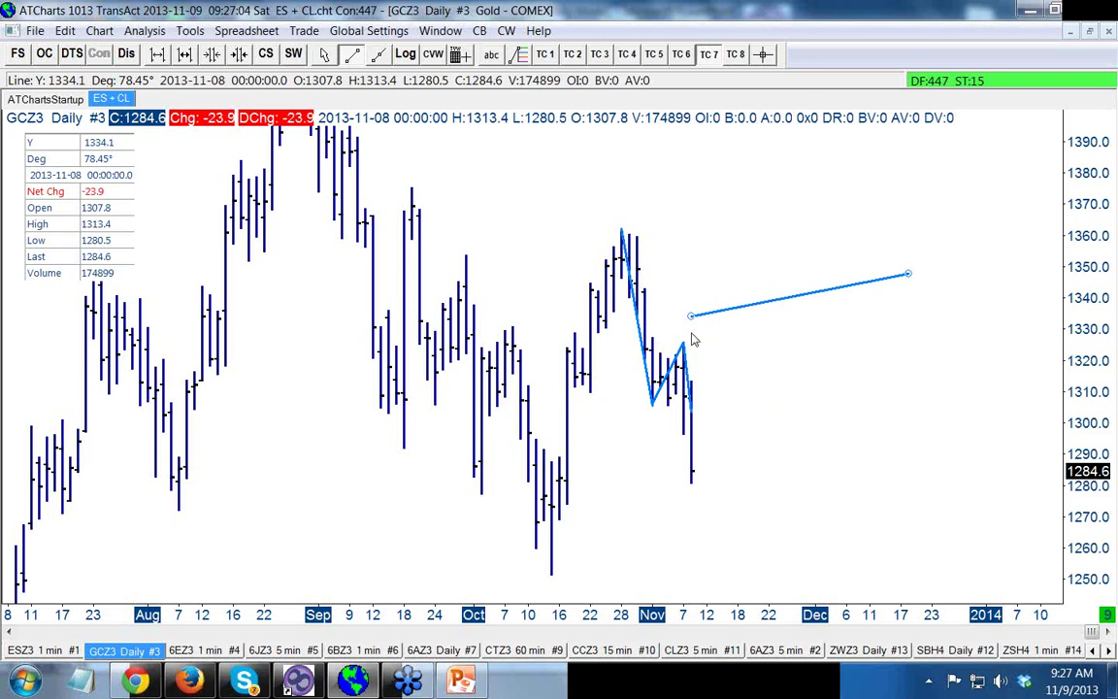
pyautogui.click(699, 406)
pyautogui.moveTo(699, 405)
pyautogui.mouseDown()
pyautogui.moveTo(706, 468)
pyautogui.moveTo(688, 400)
pyautogui.moveTo(692, 465)
pyautogui.moveTo(694, 404)
pyautogui.mouseUp()
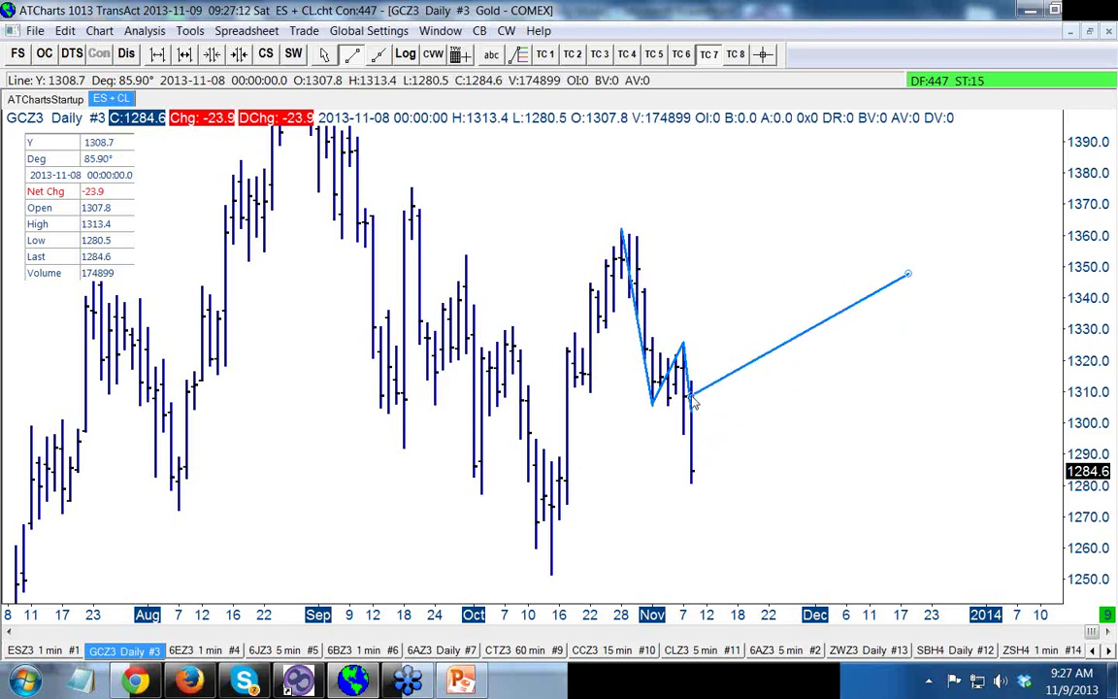
pyautogui.moveTo(693, 402); pyautogui.dragTo(716, 414)
pyautogui.press('Delete')
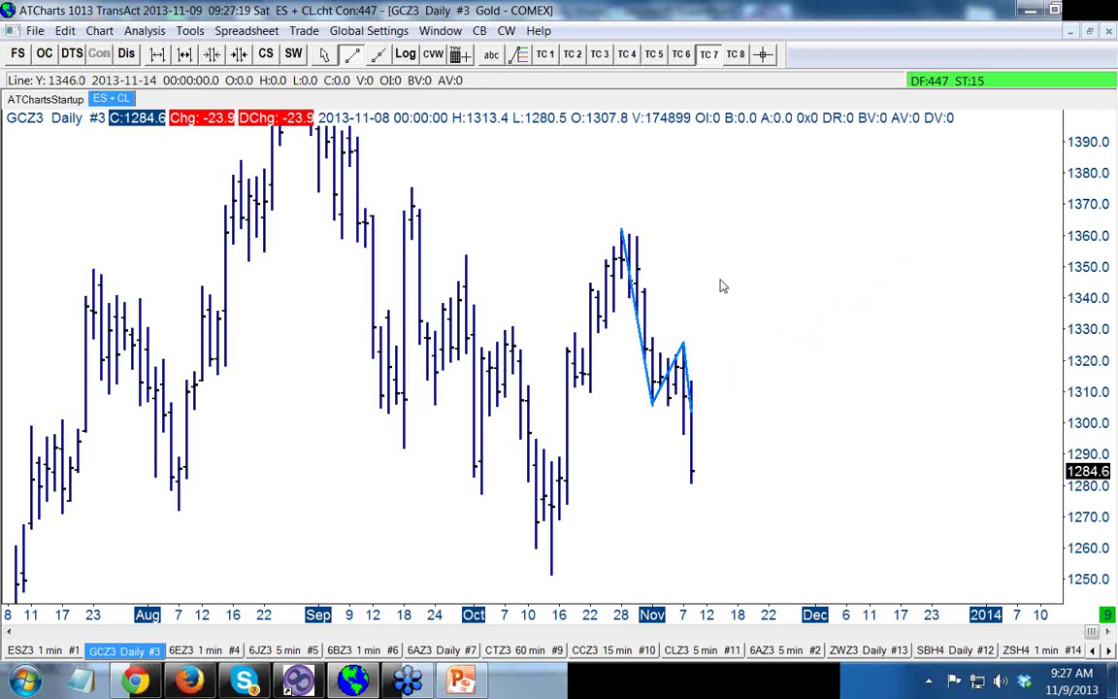
pyautogui.press('Escape')
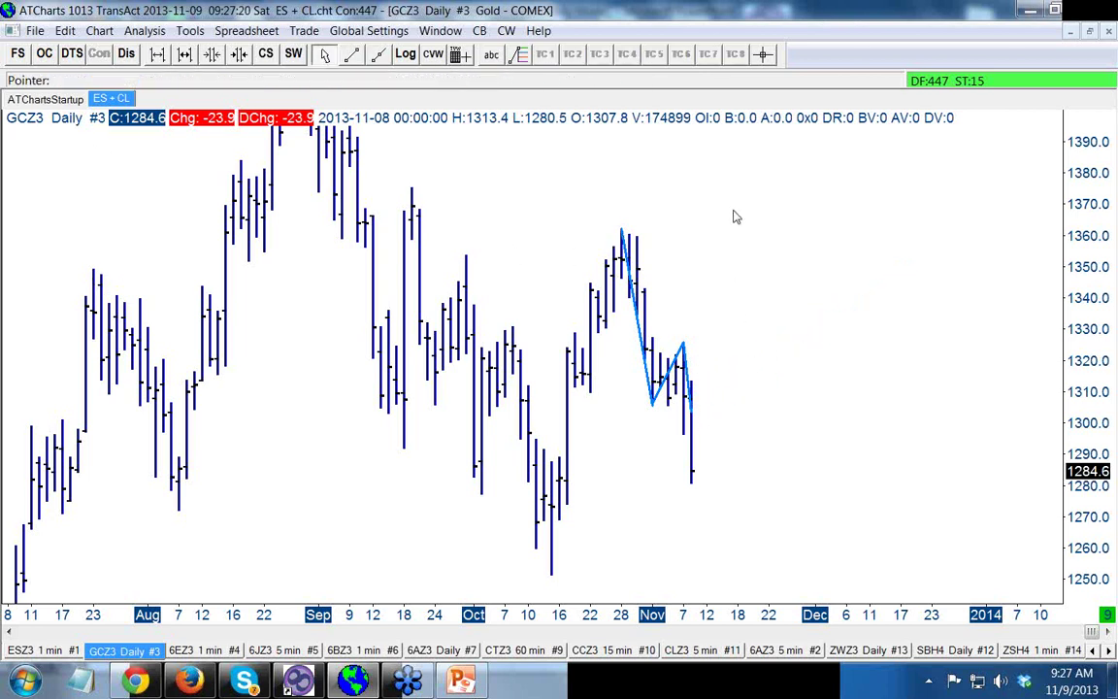
# Step: Switch the gold chart to hourly bars, sketch a line down the November 8 drop, then erase it
pyautogui.rightClick(736, 288)
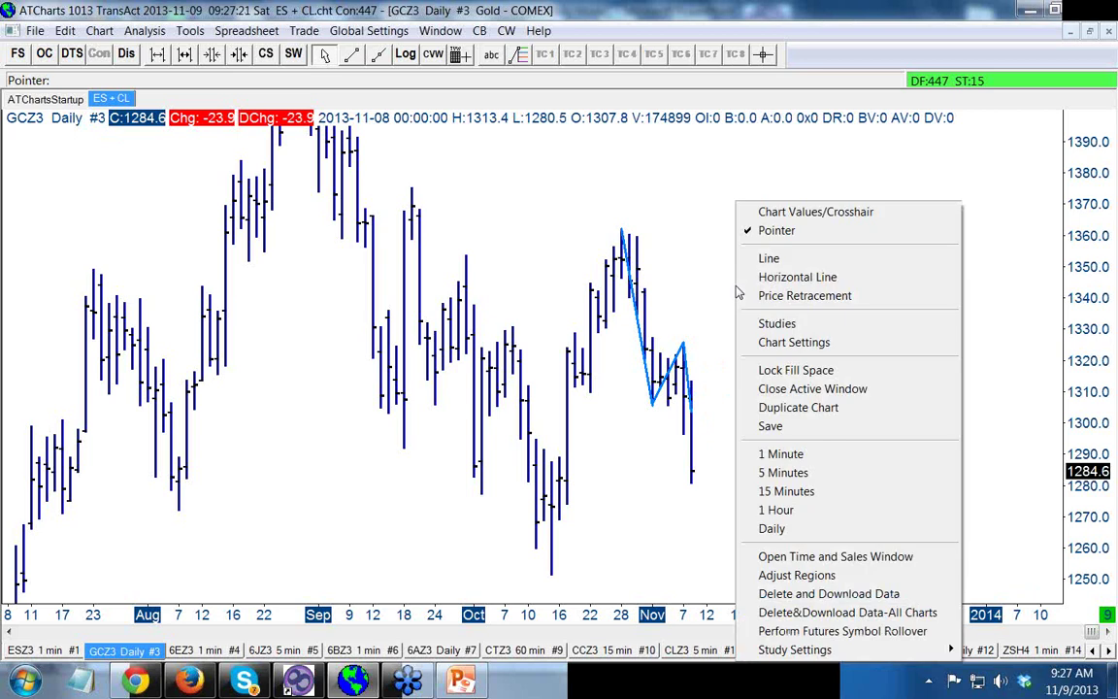
pyautogui.click(766, 511)
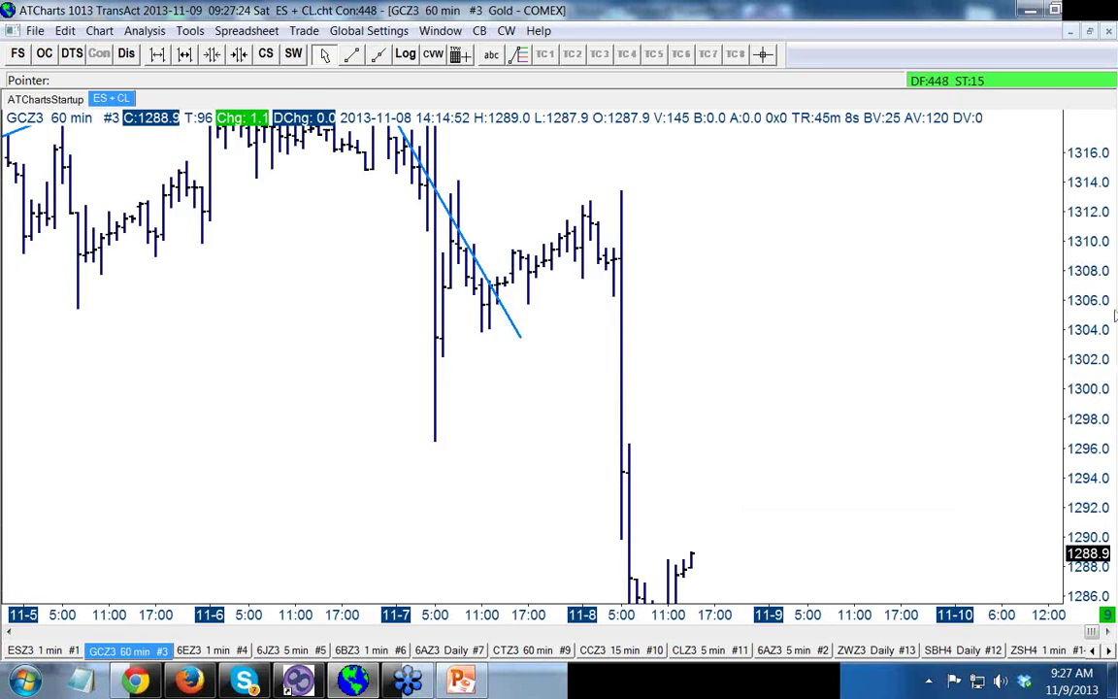
pyautogui.click(351, 53)
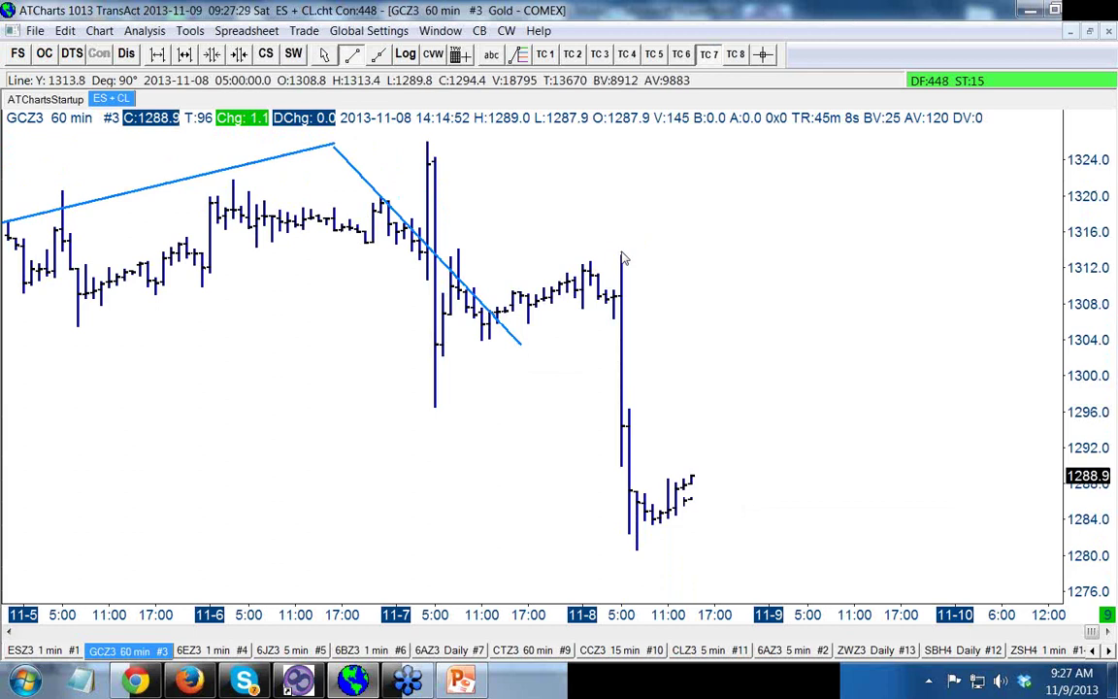
pyautogui.moveTo(622, 254)
pyautogui.mouseDown()
pyautogui.moveTo(644, 424)
pyautogui.moveTo(624, 315)
pyautogui.moveTo(628, 469)
pyautogui.moveTo(610, 309)
pyautogui.moveTo(630, 439)
pyautogui.moveTo(629, 429)
pyautogui.mouseUp()
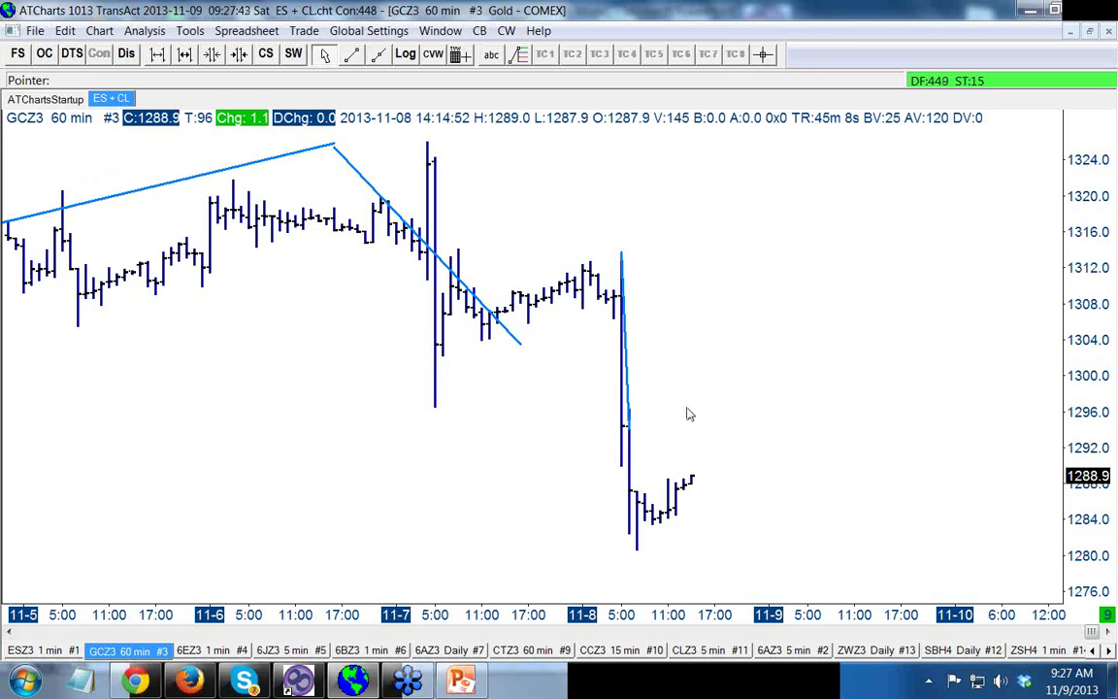
pyautogui.rightClick(485, 312)
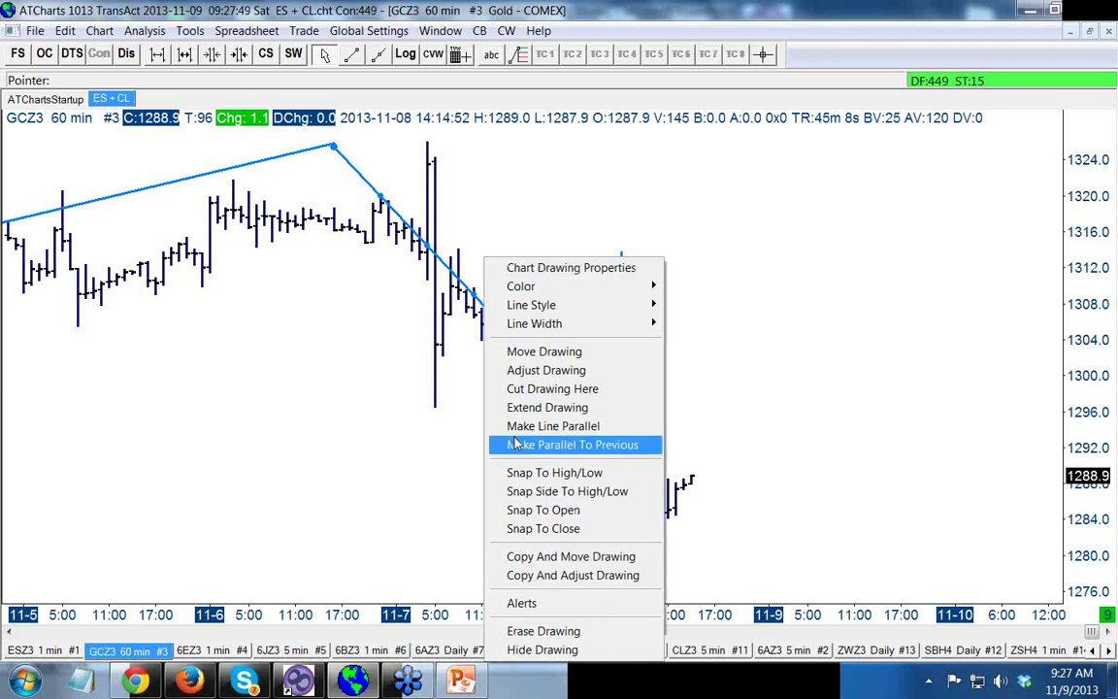
pyautogui.click(524, 631)
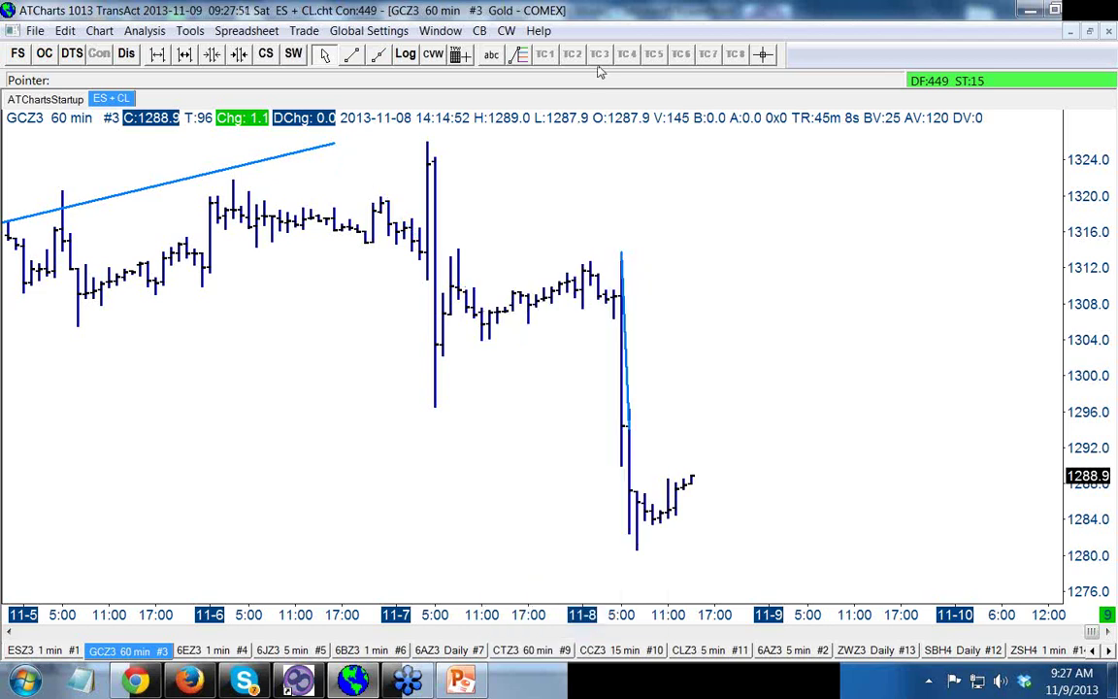
# Step: Switch to 15-minute bars and erase the old blue trend line
pyautogui.rightClick(522, 173)
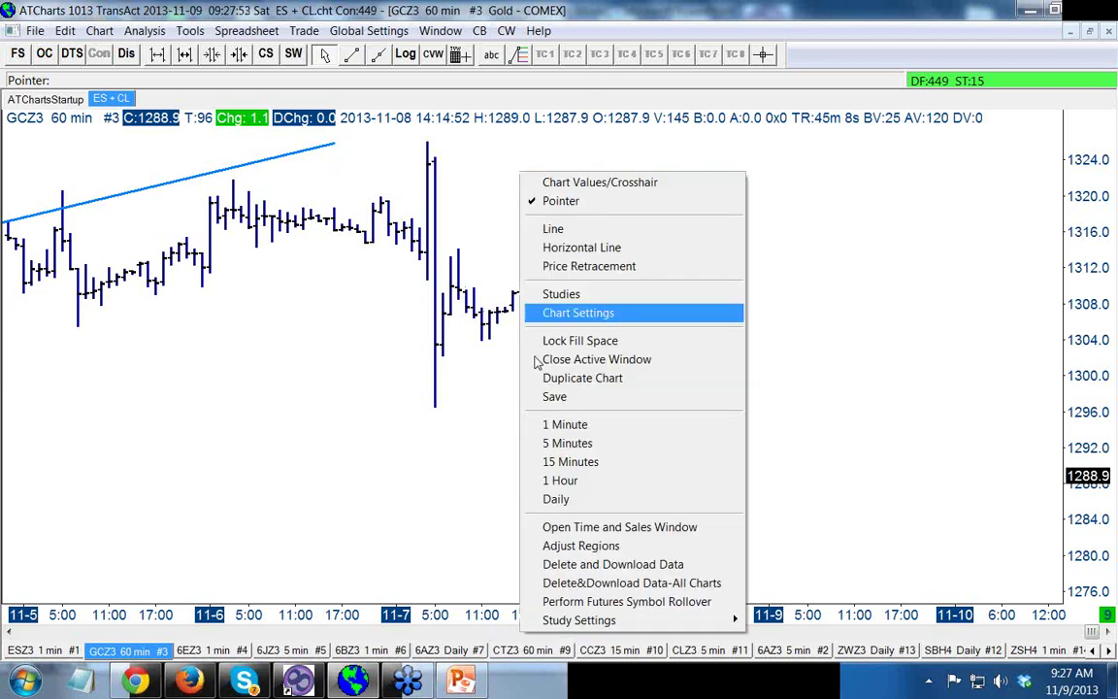
pyautogui.click(544, 462)
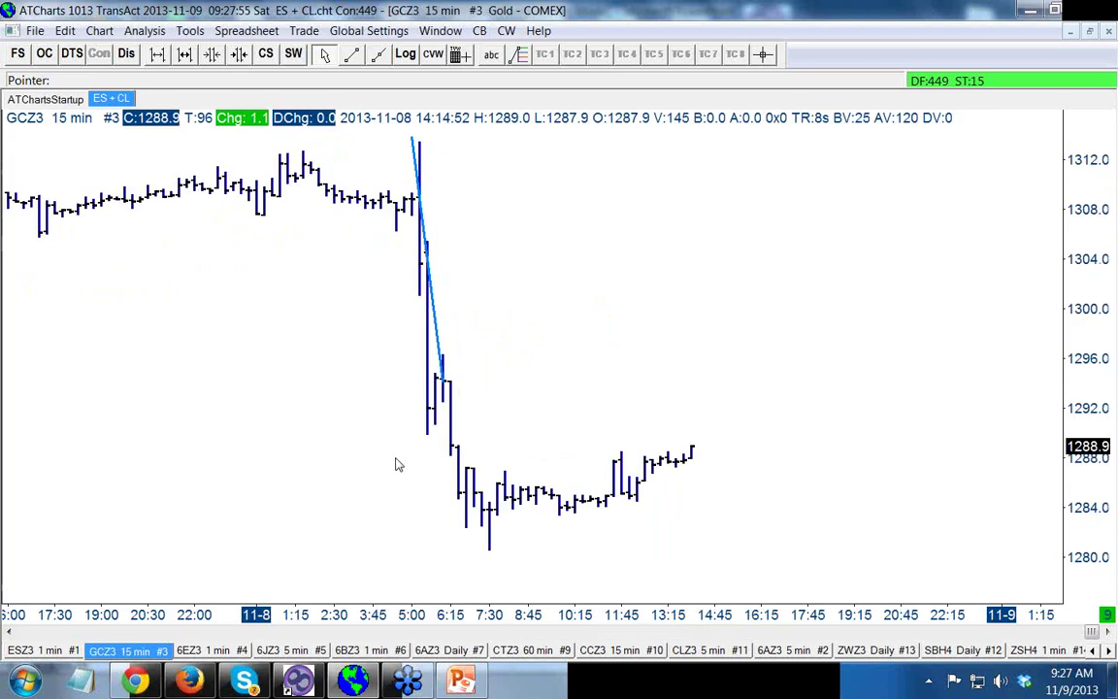
pyautogui.rightClick(432, 258)
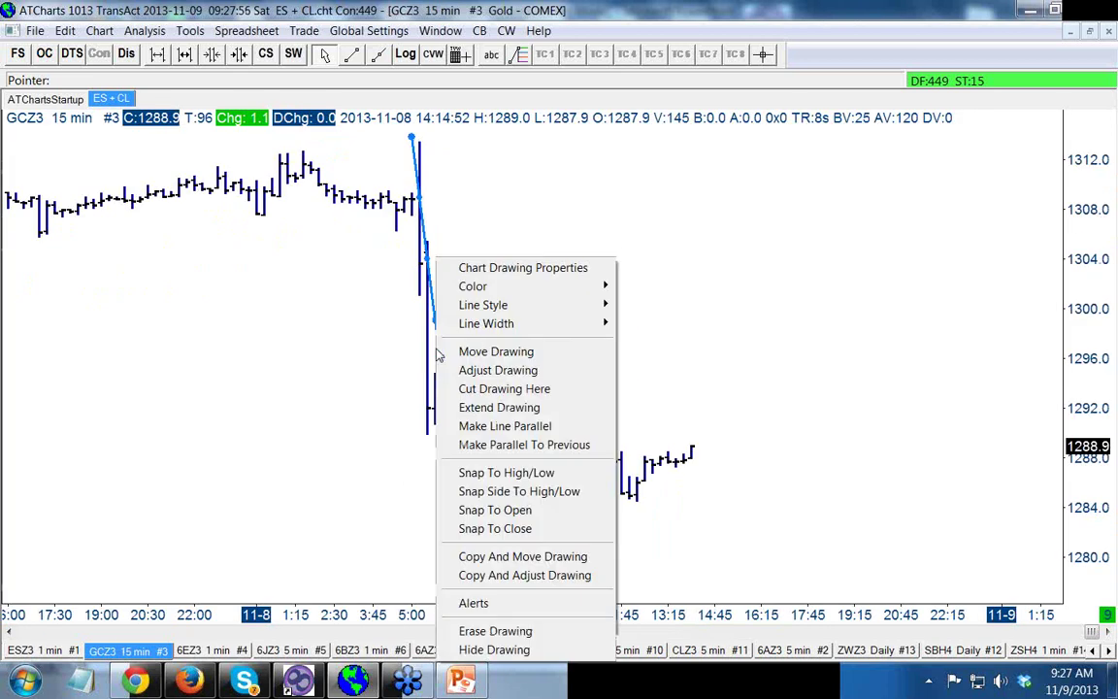
pyautogui.click(485, 268)
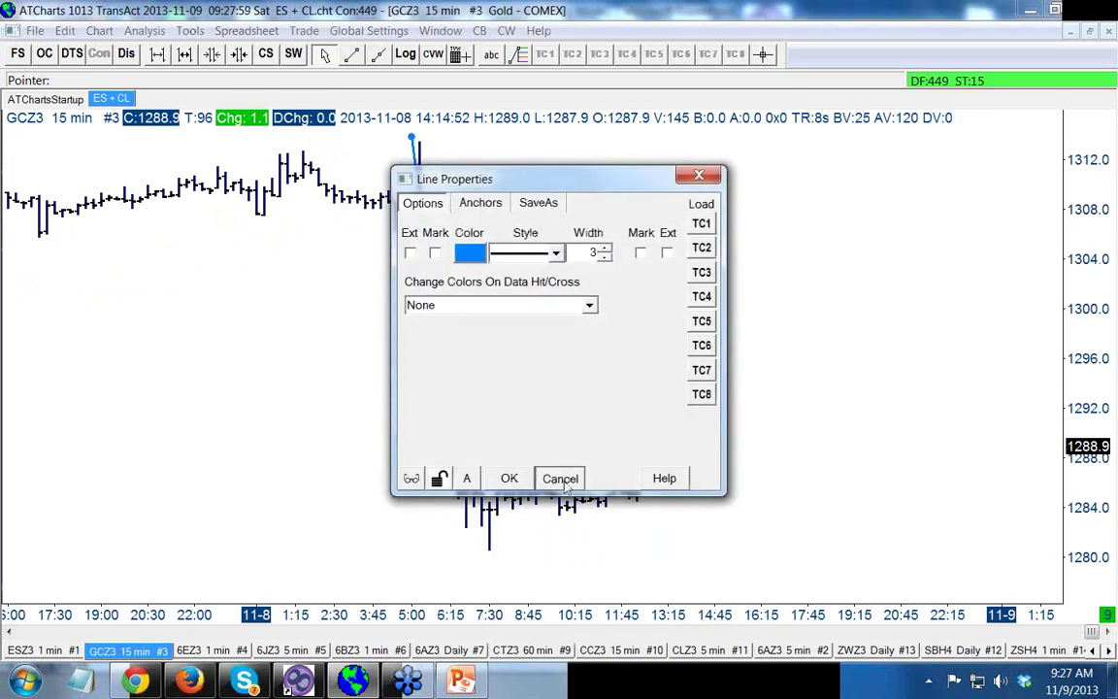
pyautogui.click(560, 479)
pyautogui.rightClick(451, 399)
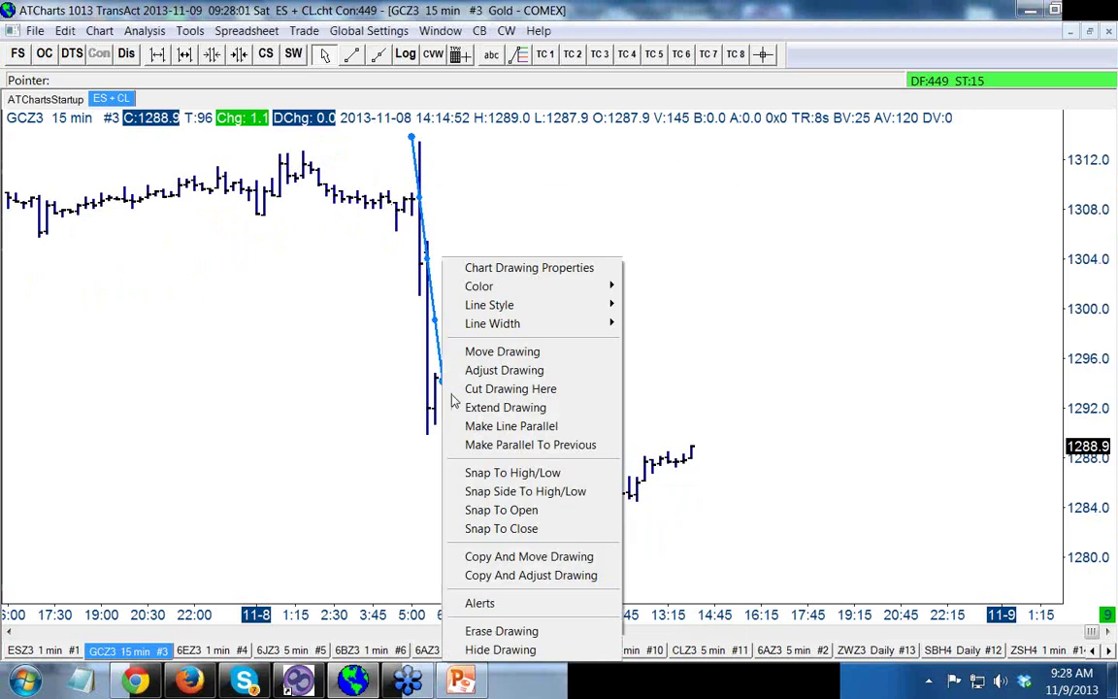
pyautogui.click(485, 631)
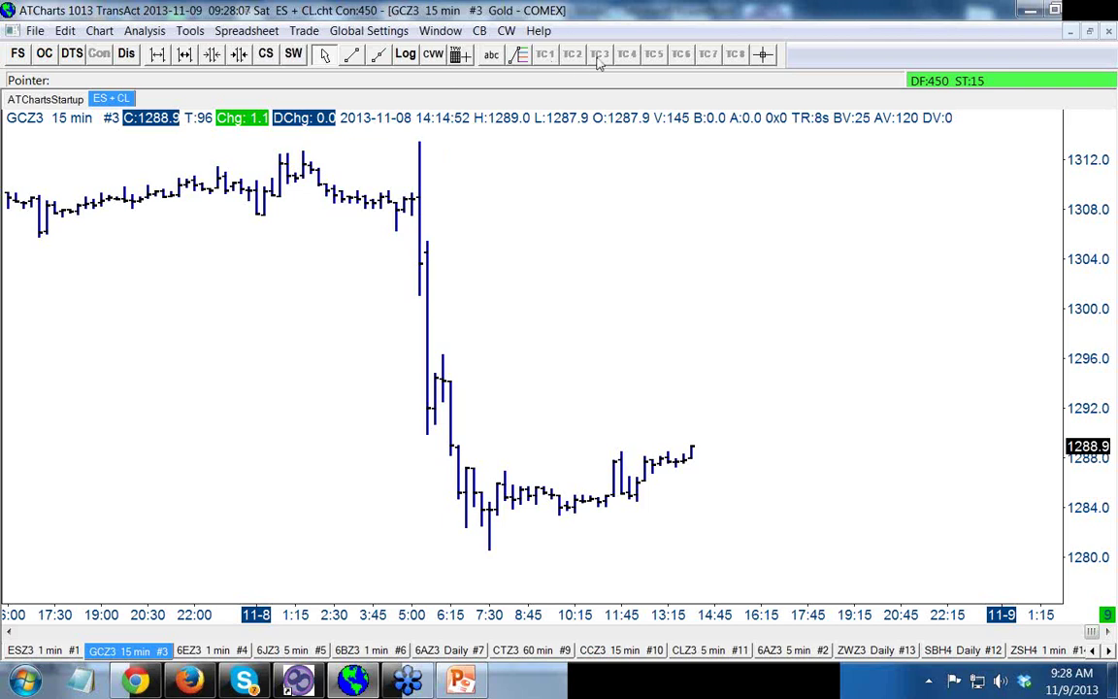
# Step: Draw a zigzag from the spike top down to the low, up to the bounce, and down from 1296
pyautogui.click(352, 54)
pyautogui.moveTo(419, 142); pyautogui.dragTo(426, 437)
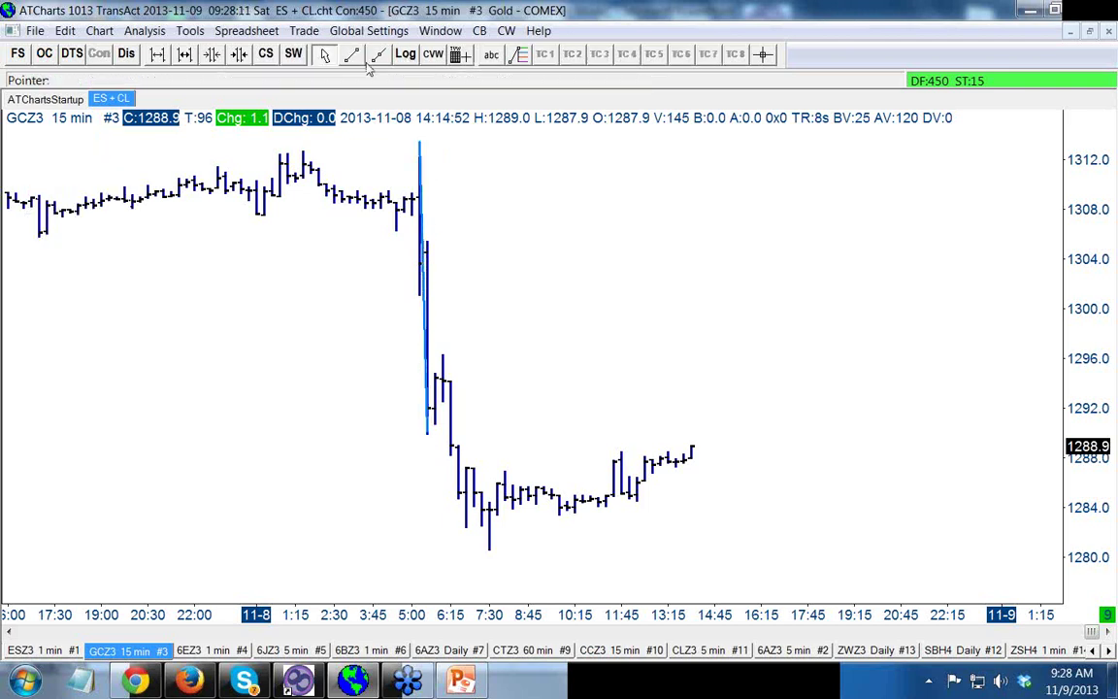
pyautogui.moveTo(427, 432); pyautogui.dragTo(442, 357)
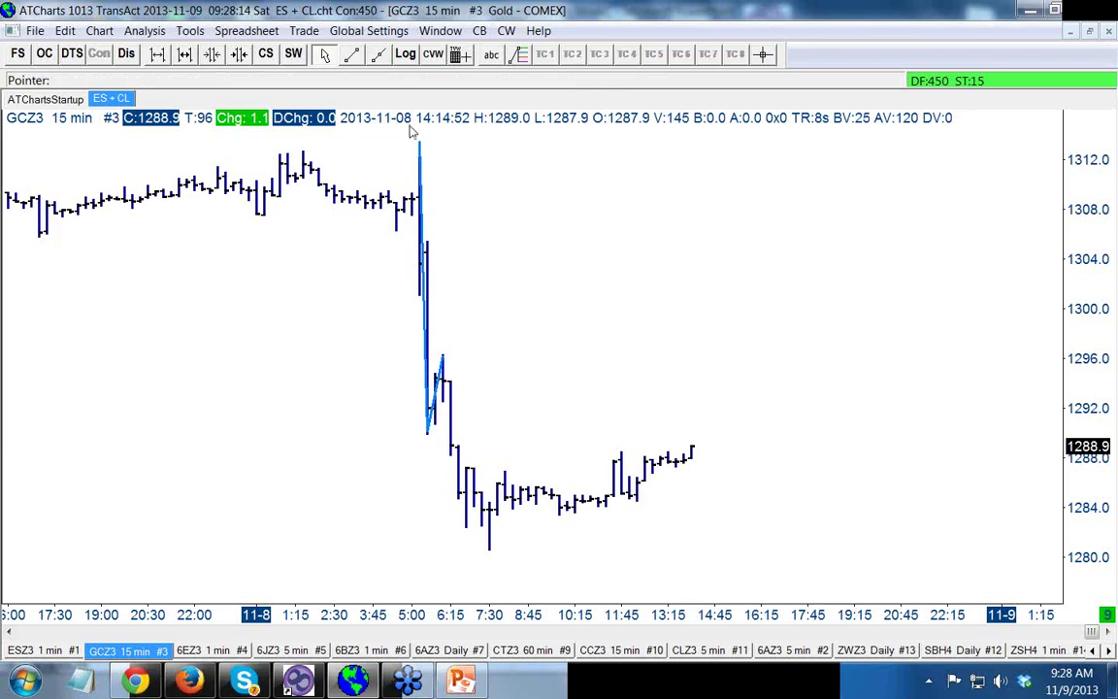
pyautogui.click(351, 53)
pyautogui.moveTo(442, 359); pyautogui.dragTo(449, 444)
pyautogui.moveTo(983, 272); pyautogui.dragTo(975, 215)
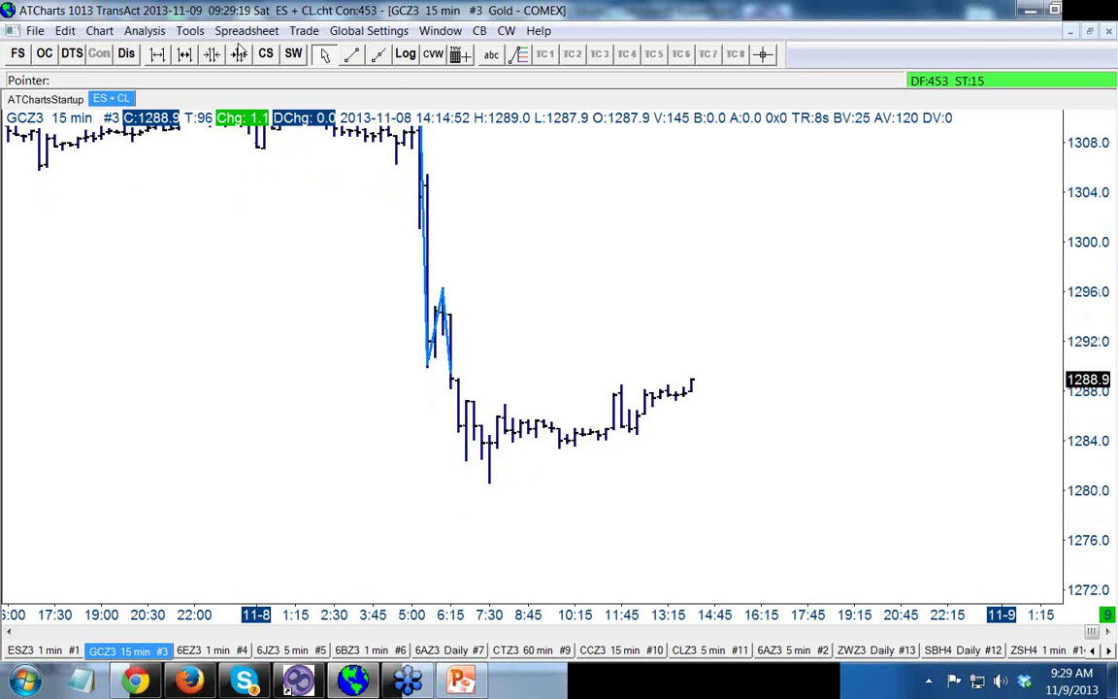
# Step: Erase all lines and draw a retracement from the bounce low to the 1296 peak, marking 261.8% at 1279.3
pyautogui.click(190, 30)
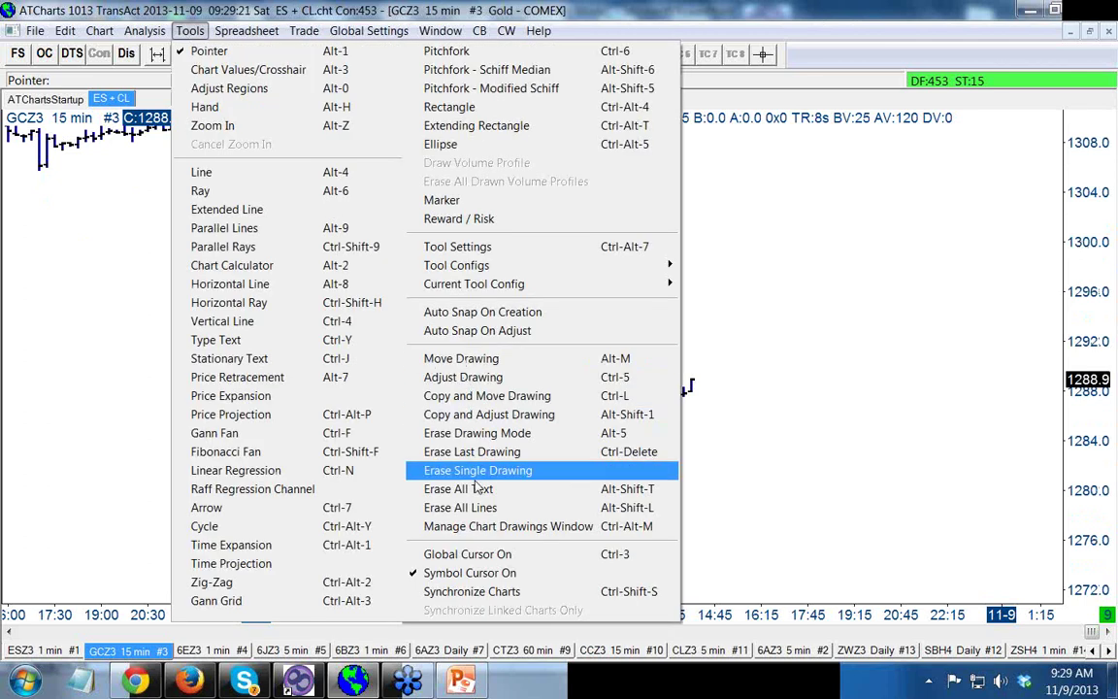
pyautogui.click(476, 505)
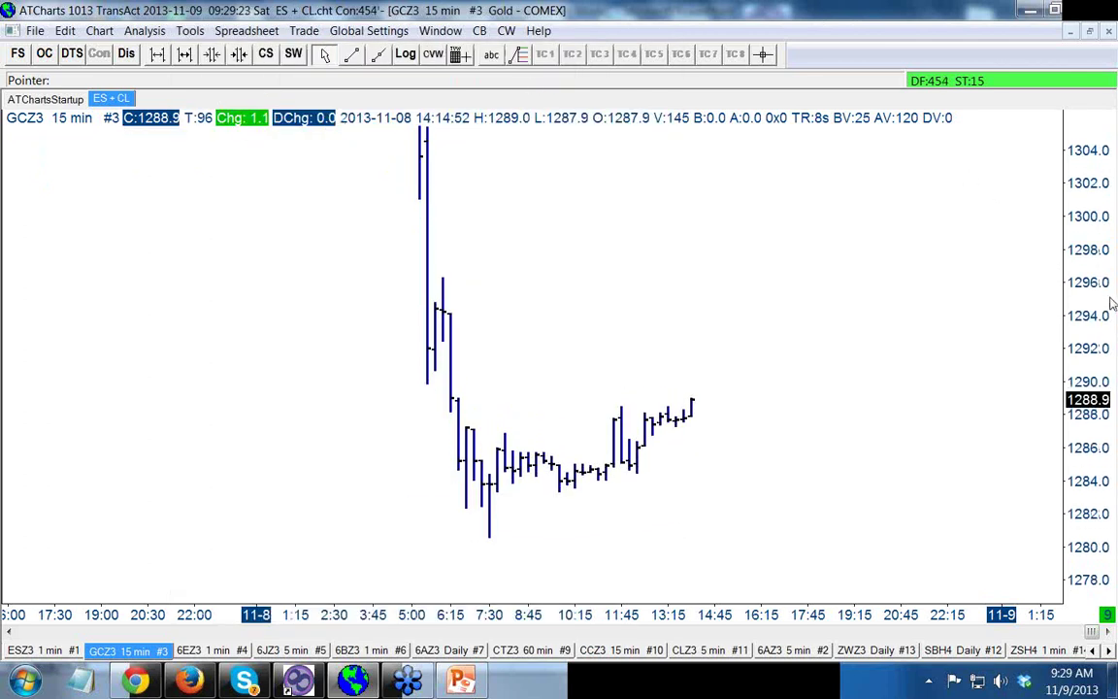
pyautogui.click(520, 54)
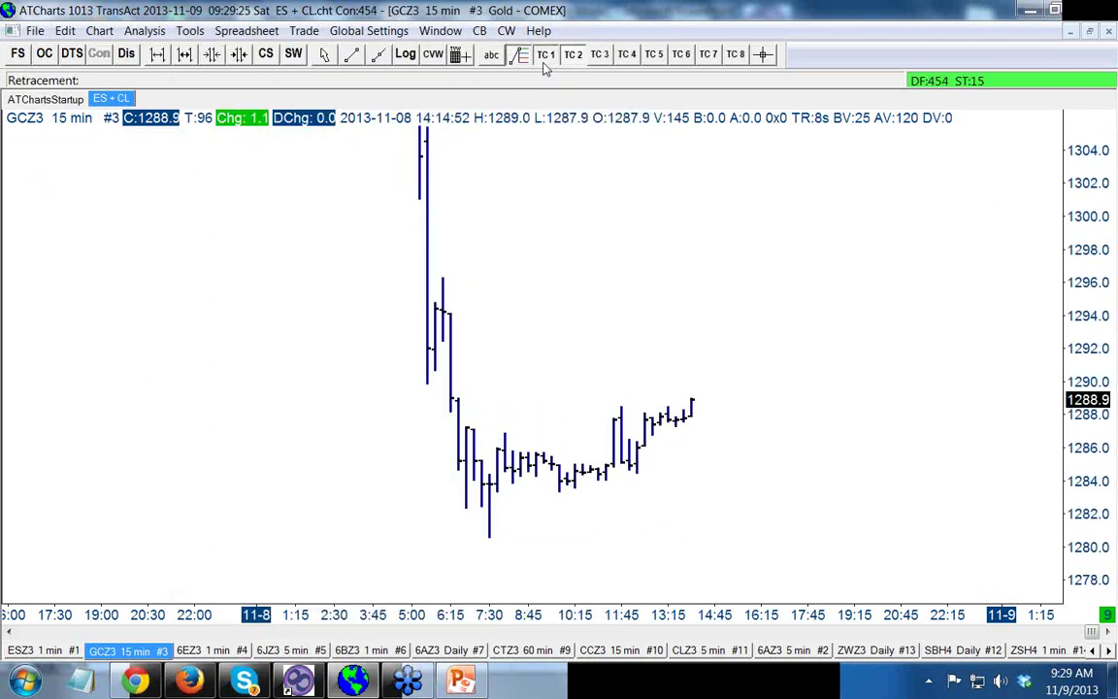
pyautogui.moveTo(426, 383); pyautogui.dragTo(442, 280)
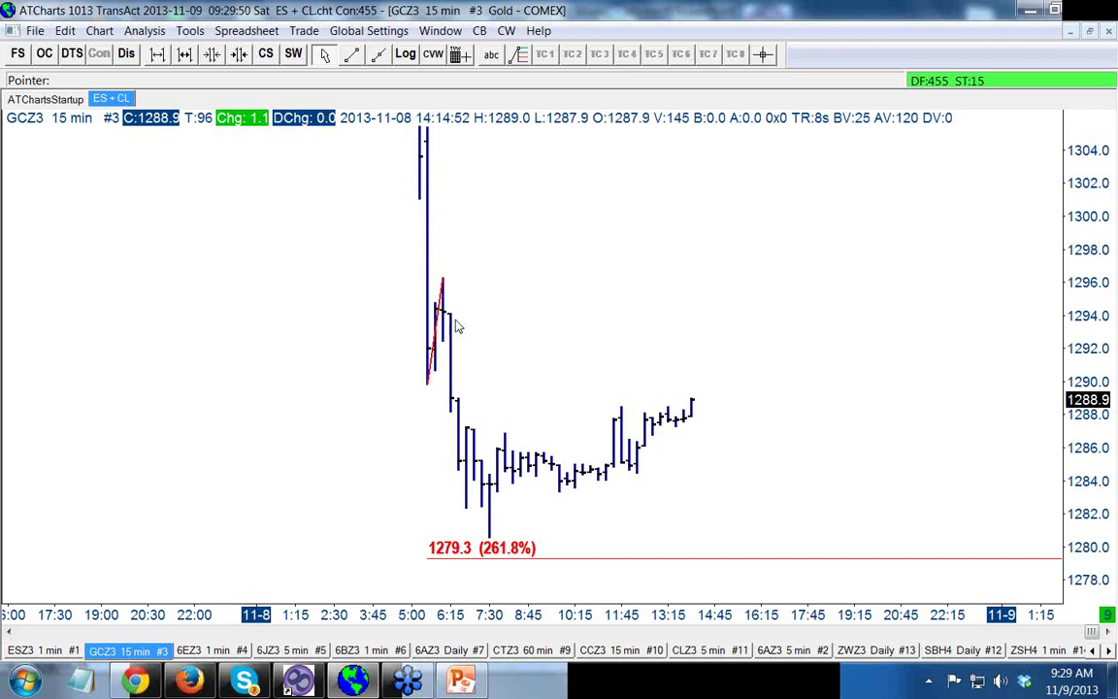
pyautogui.click(351, 53)
# Step: Draw a trial trend line toward the low near 1281.8, delete it, and open the chart's context menu
pyautogui.moveTo(273, 446); pyautogui.dragTo(475, 546)
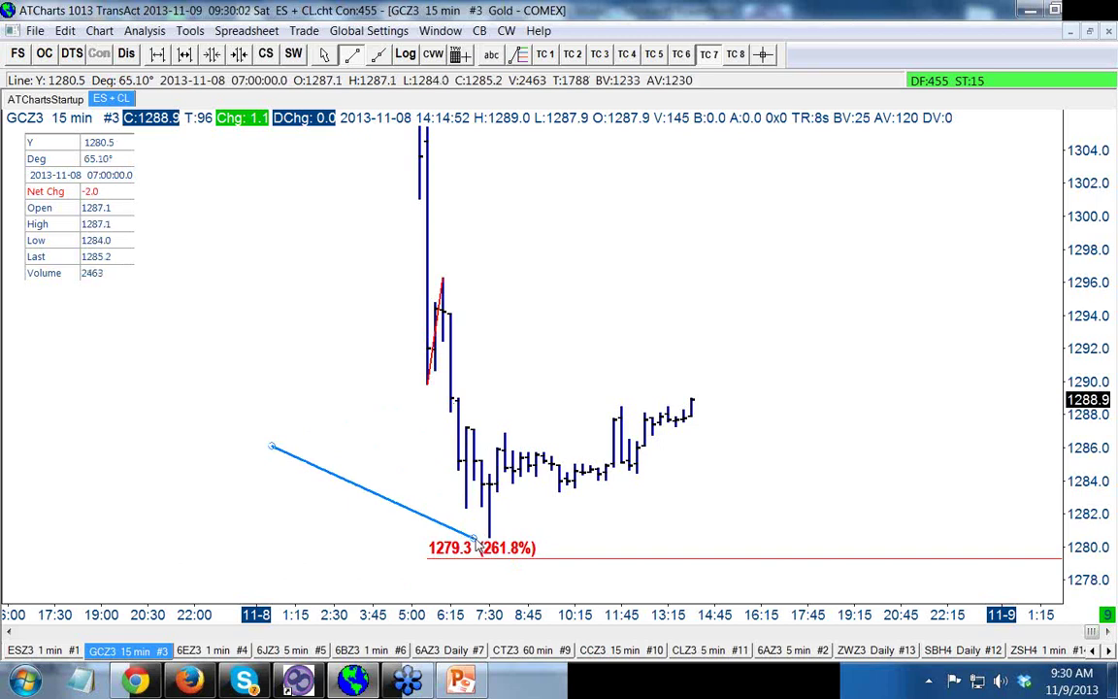
pyautogui.moveTo(476, 546); pyautogui.dragTo(424, 417)
pyautogui.press('Delete')
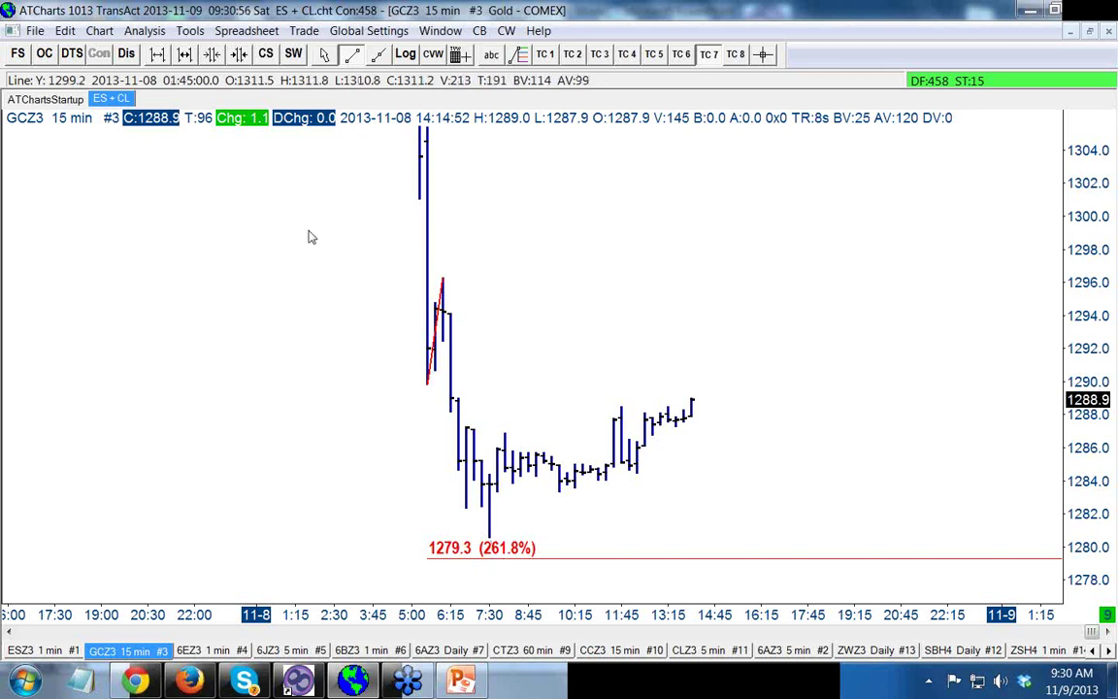
pyautogui.rightClick(263, 259)
pyautogui.rightClick(264, 261)
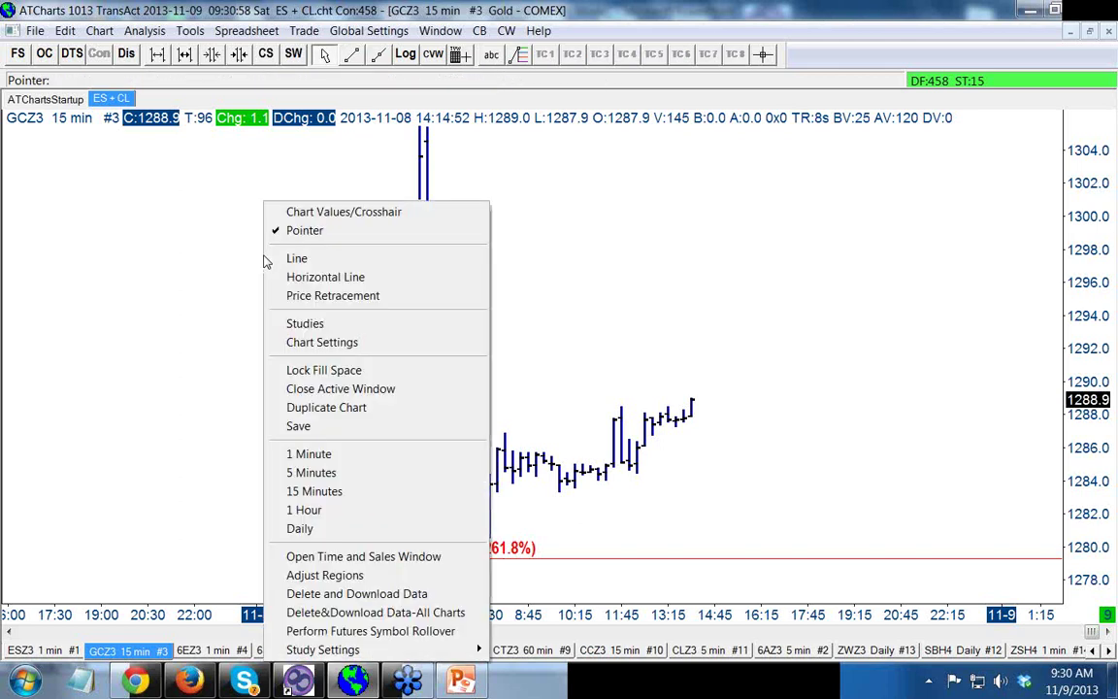
# Step: Switch to 5-minute bars, scroll back, and draw a trend line down into the 7:40 low
pyautogui.click(310, 473)
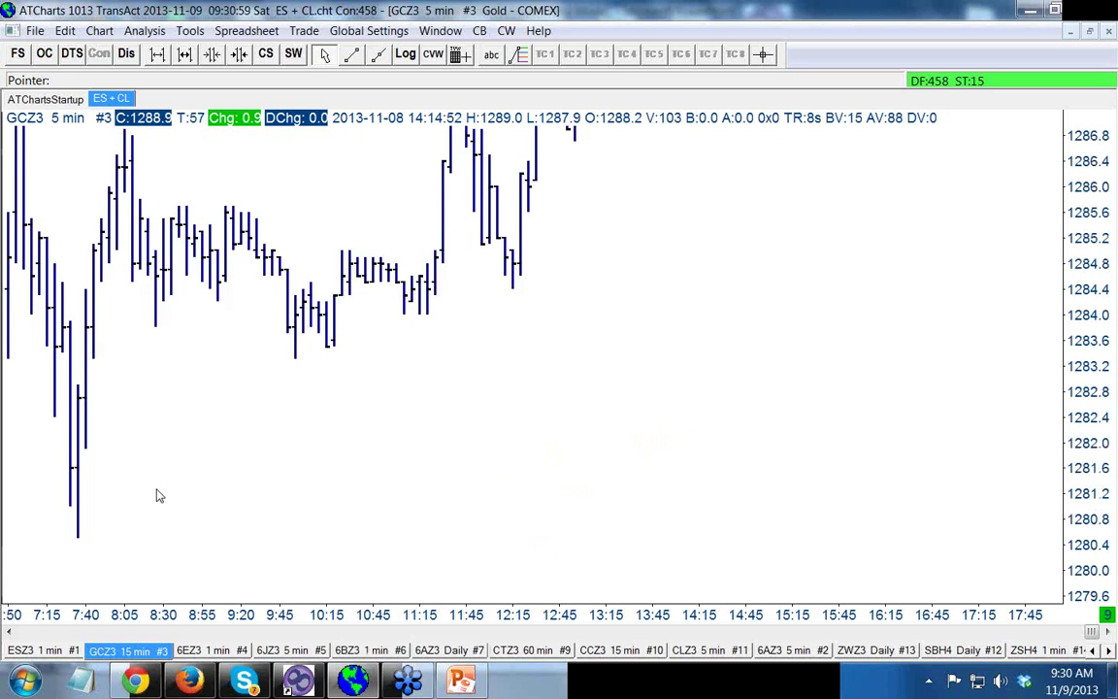
pyautogui.click(9, 631)
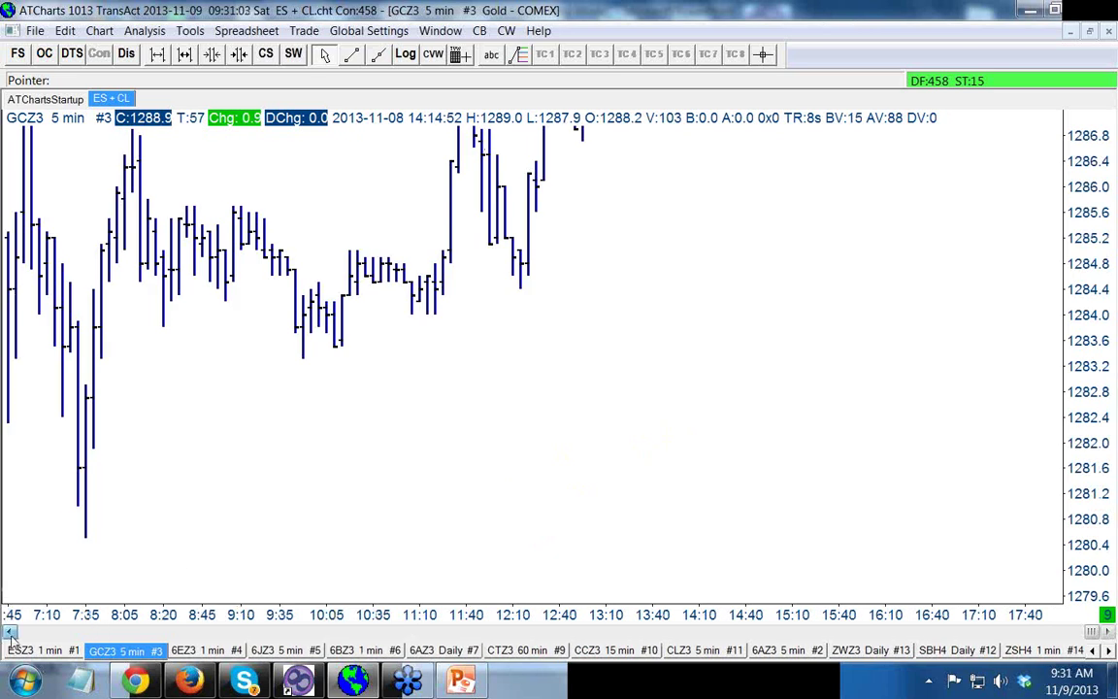
pyautogui.click(8, 631)
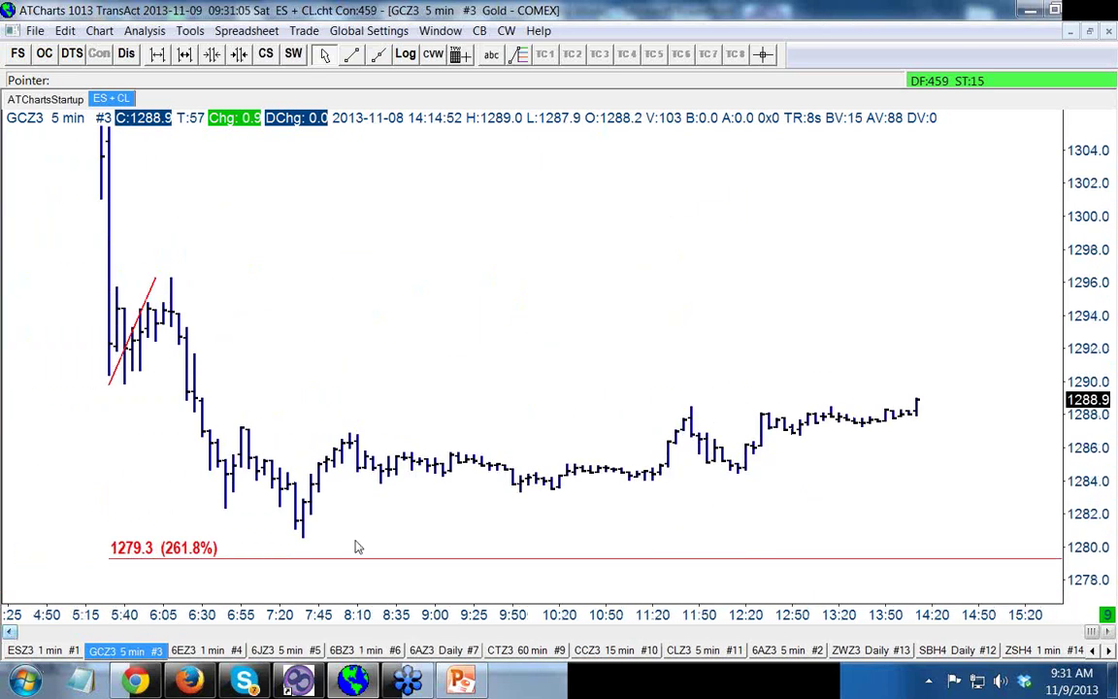
pyautogui.click(351, 53)
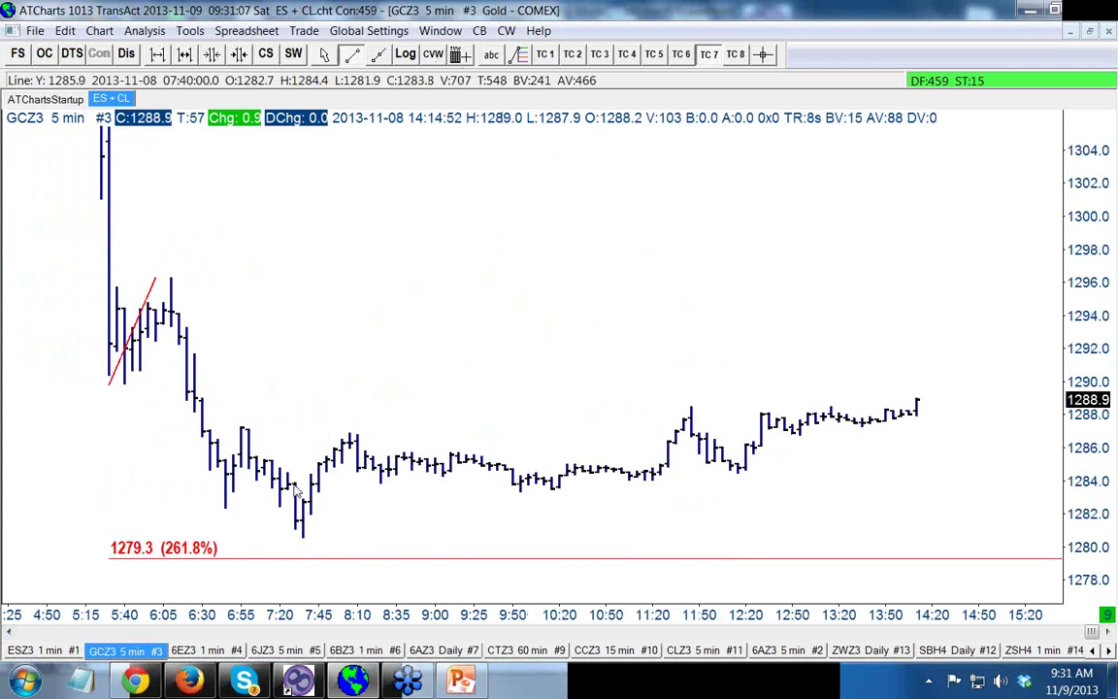
pyautogui.moveTo(264, 465); pyautogui.dragTo(303, 540)
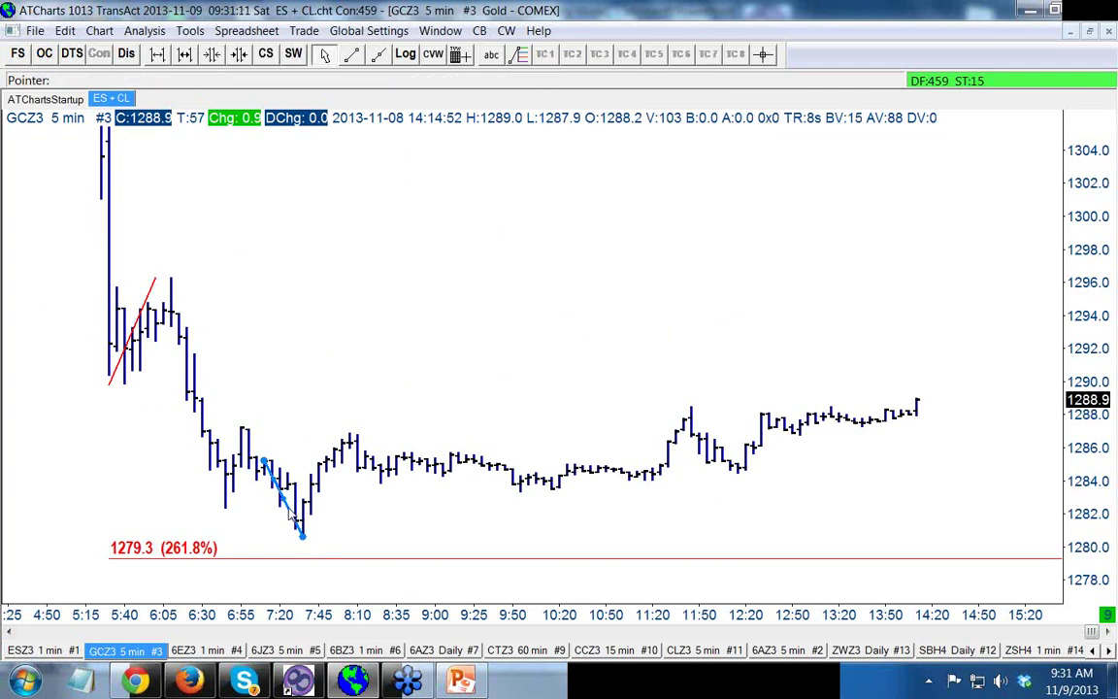
# Step: Change the new trend line's colour to green
pyautogui.rightClick(291, 515)
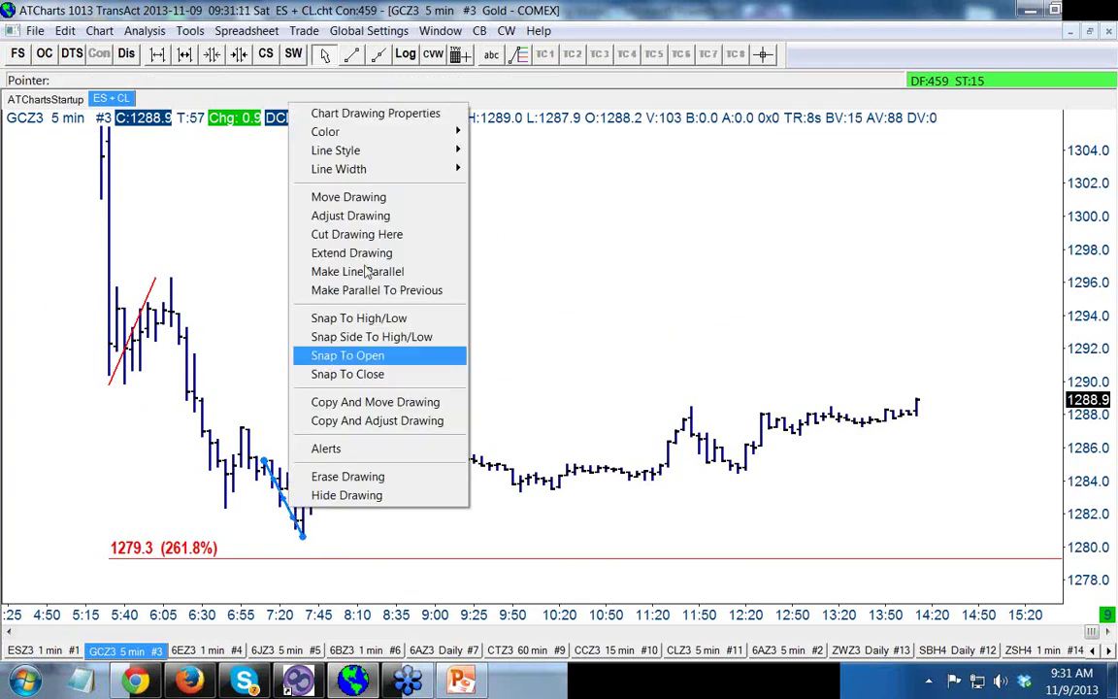
pyautogui.click(381, 115)
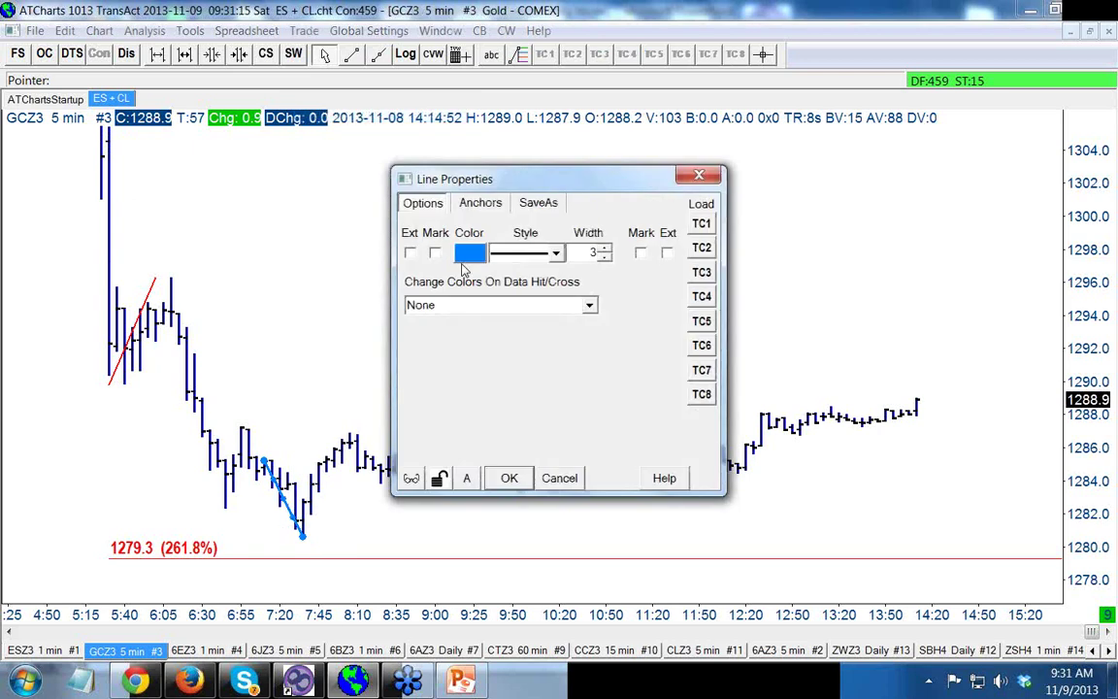
pyautogui.click(468, 254)
pyautogui.click(400, 411)
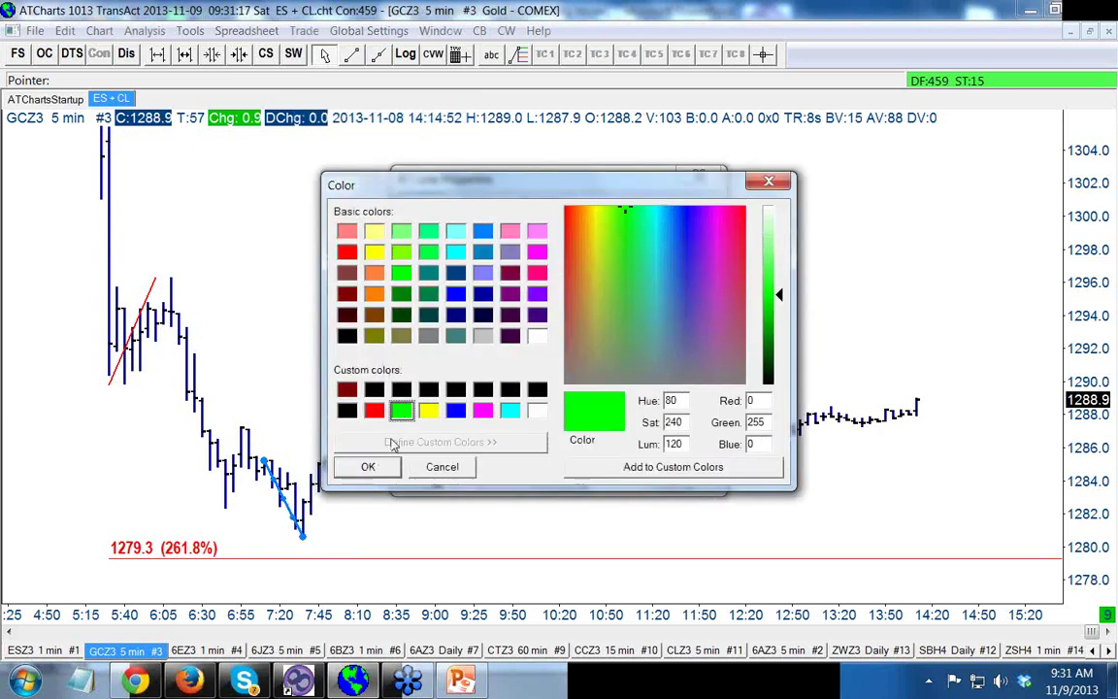
pyautogui.click(368, 467)
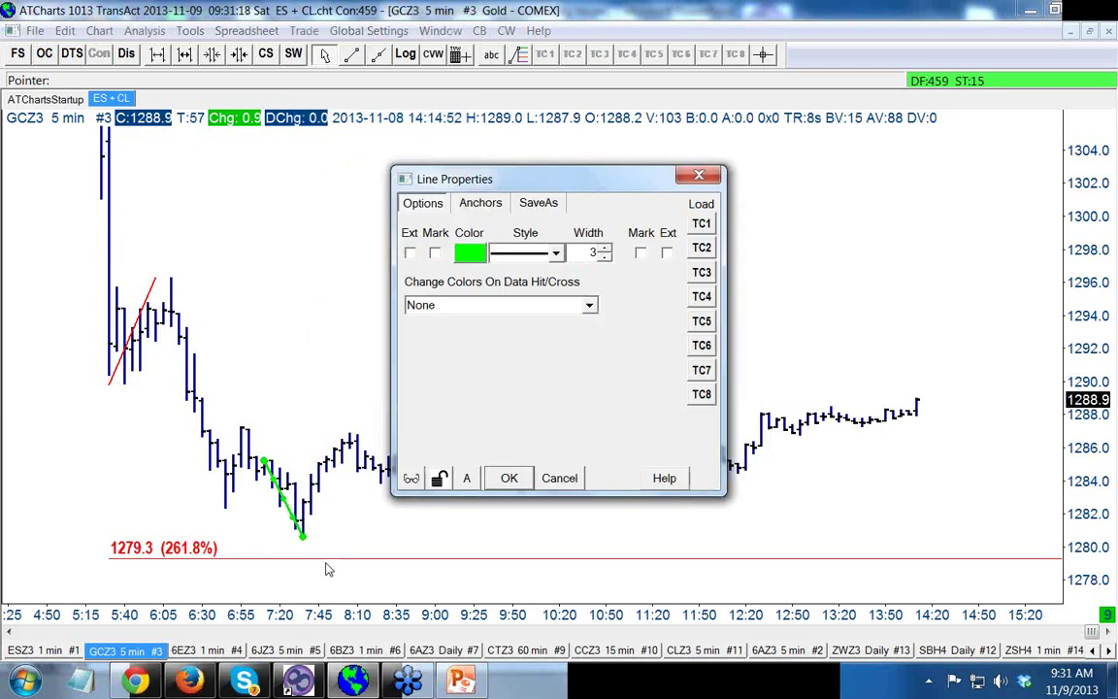
pyautogui.click(509, 478)
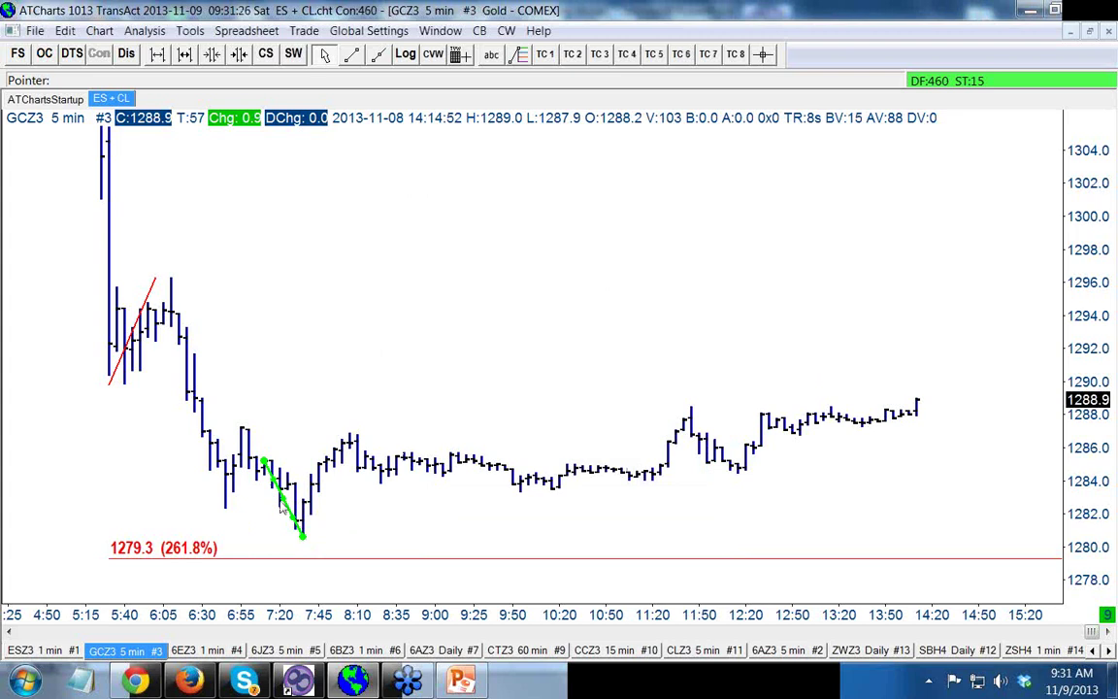
pyautogui.rightClick(347, 202)
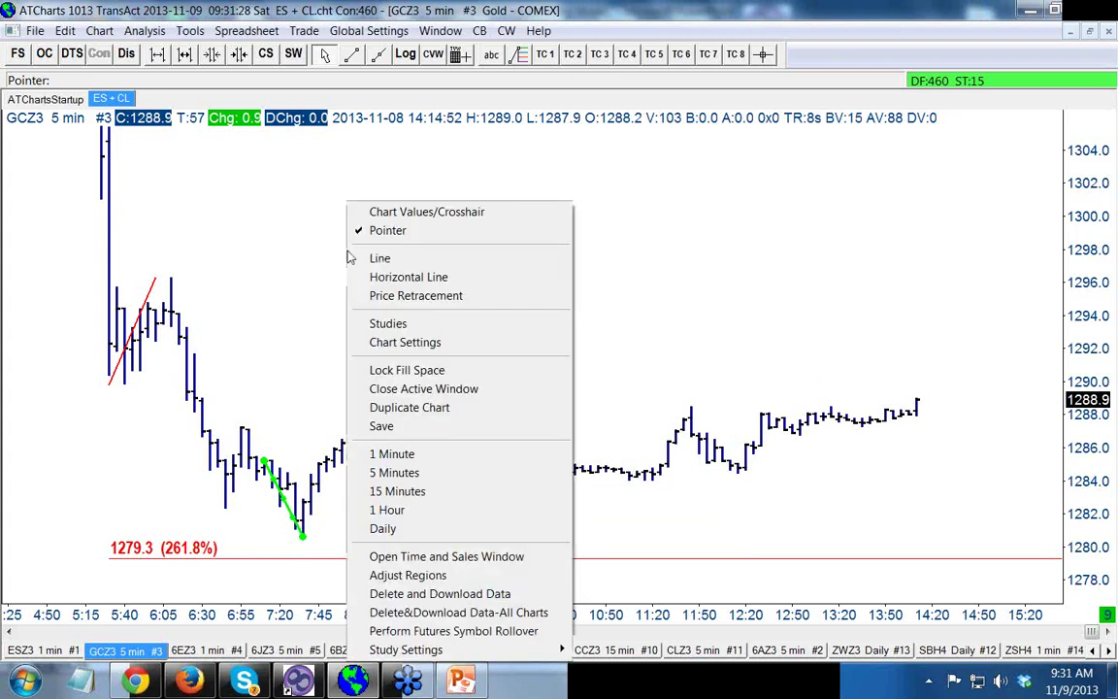
# Step: Switch to 1-minute bars, bring the green line into view, and erase it
pyautogui.click(406, 460)
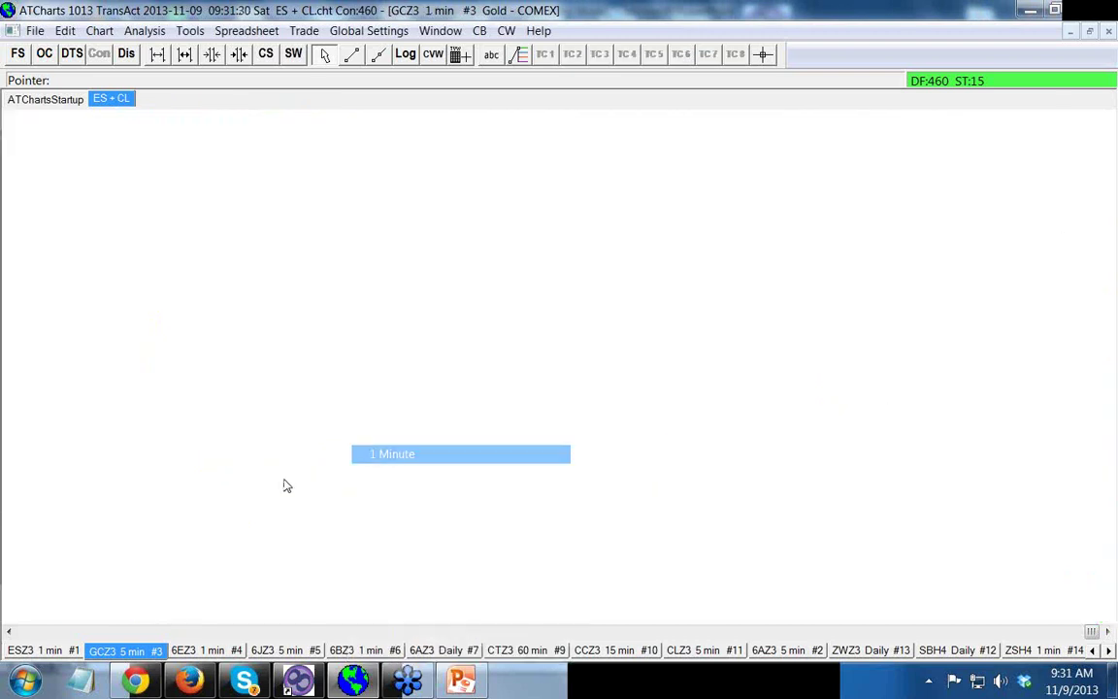
pyautogui.moveTo(9, 631); pyautogui.dragTo(11, 632)
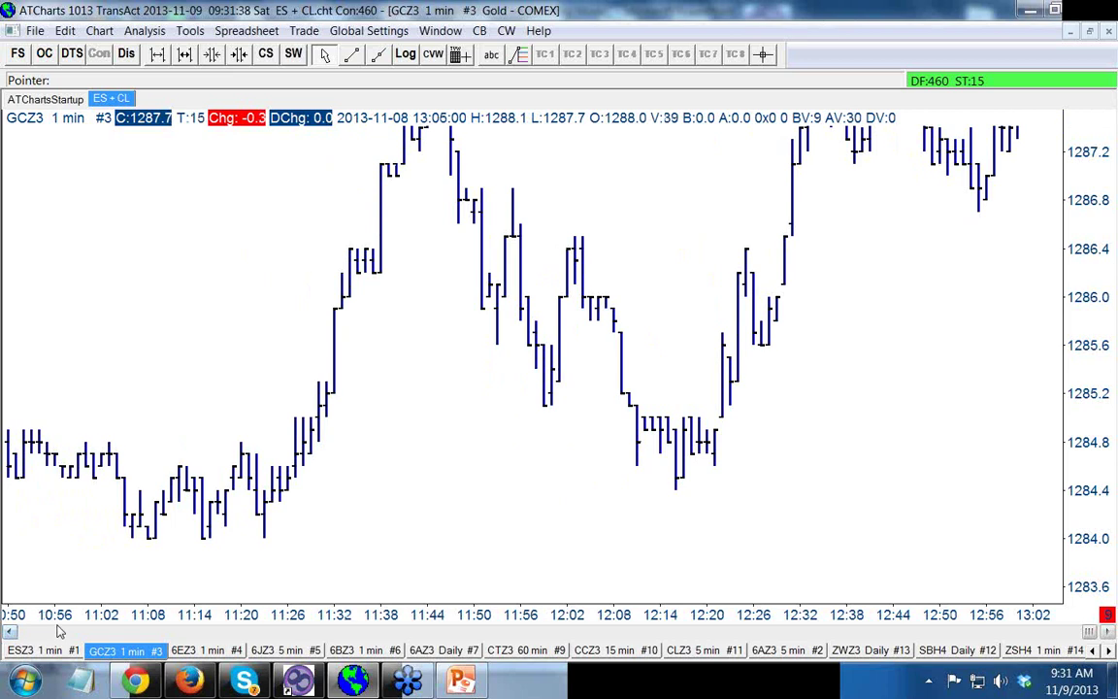
pyautogui.click(66, 632)
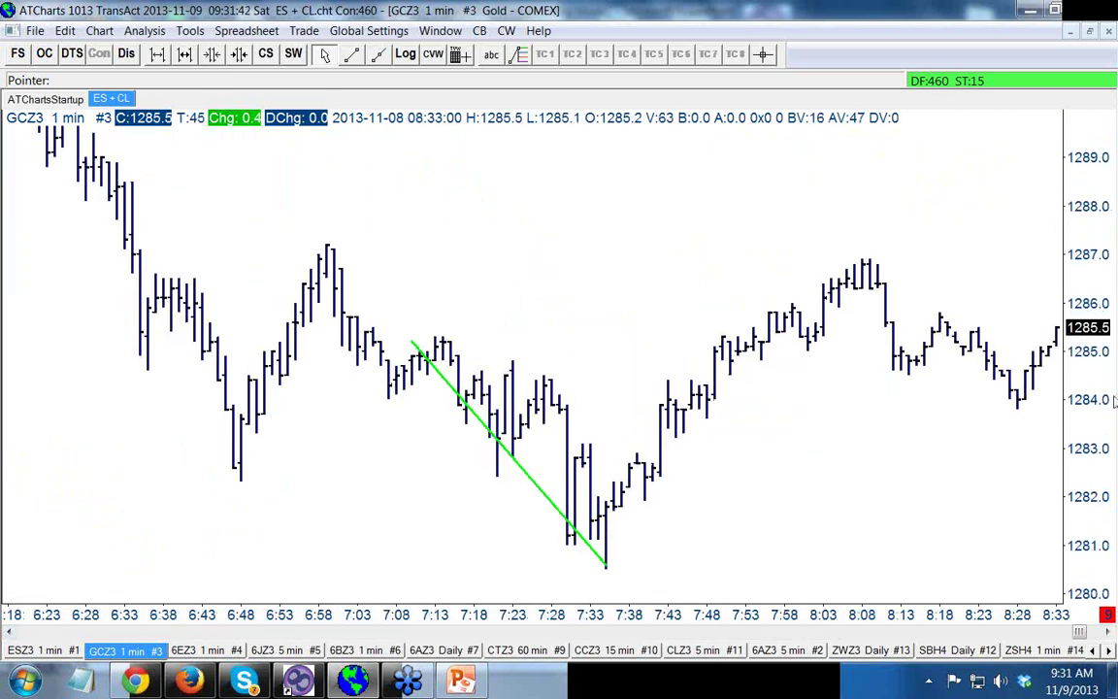
pyautogui.moveTo(1116, 354); pyautogui.dragTo(1032, 370)
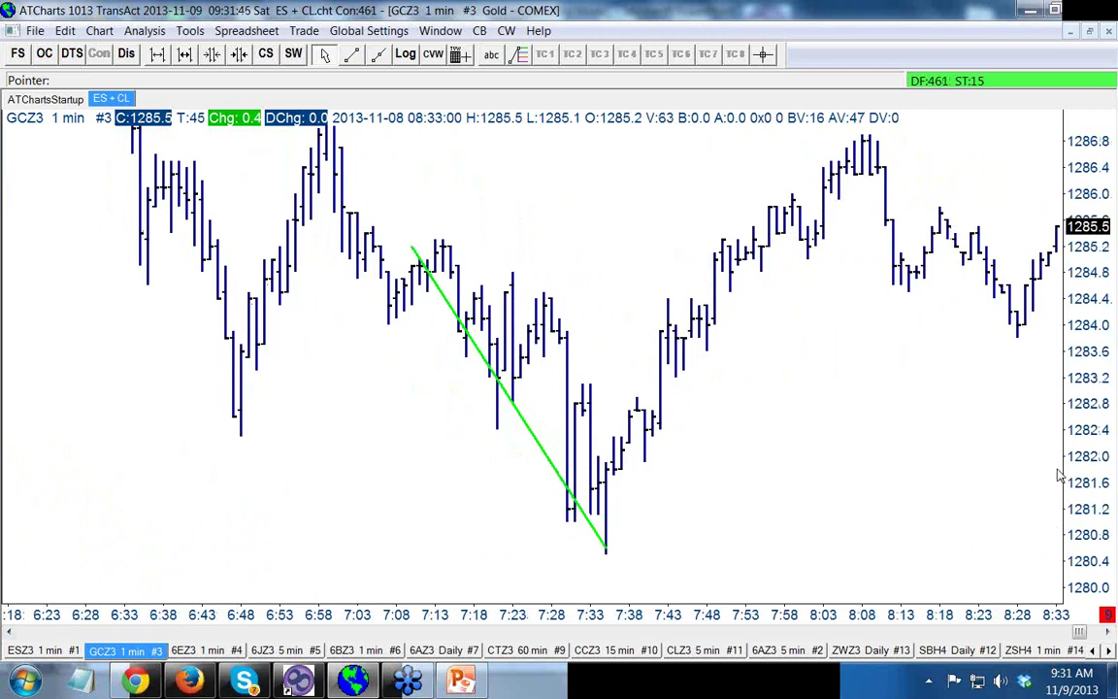
pyautogui.moveTo(1060, 476); pyautogui.dragTo(1065, 402)
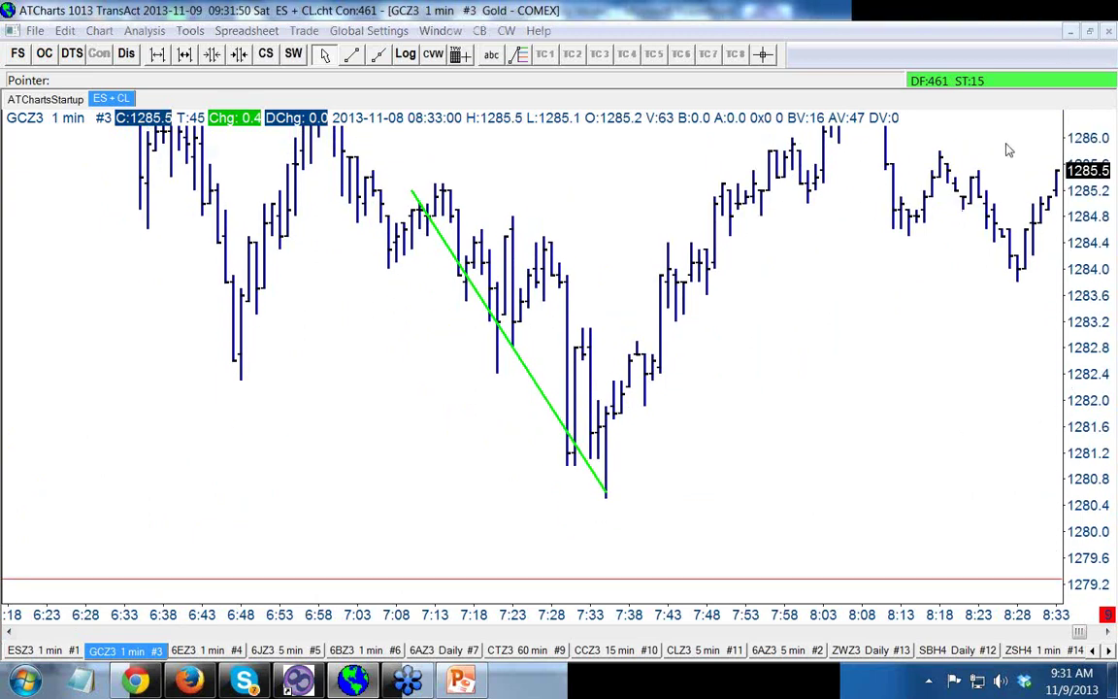
pyautogui.rightClick(488, 309)
pyautogui.click(542, 631)
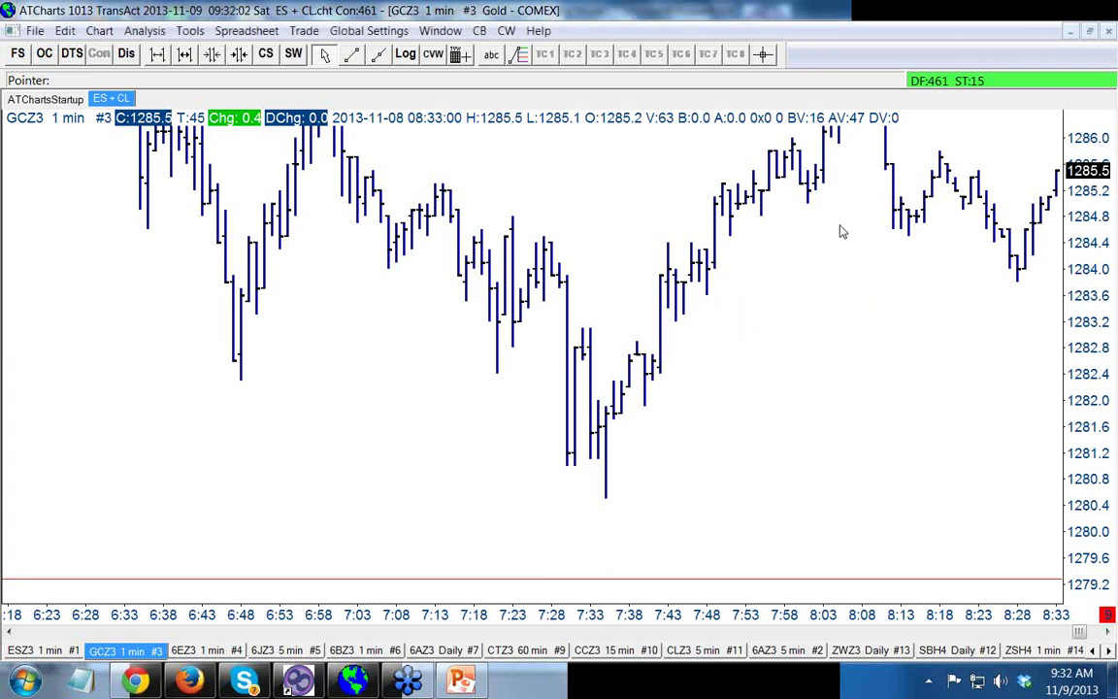
pyautogui.moveTo(374, 175)
pyautogui.mouseDown()
pyautogui.moveTo(392, 260)
pyautogui.moveTo(443, 186)
pyautogui.moveTo(471, 291)
pyautogui.moveTo(483, 235)
pyautogui.moveTo(496, 368)
pyautogui.moveTo(515, 221)
pyautogui.moveTo(519, 335)
pyautogui.moveTo(536, 240)
pyautogui.moveTo(571, 456)
pyautogui.mouseUp()
pyautogui.moveTo(589, 378)
pyautogui.mouseDown()
pyautogui.moveTo(592, 320)
pyautogui.moveTo(616, 488)
pyautogui.mouseUp()
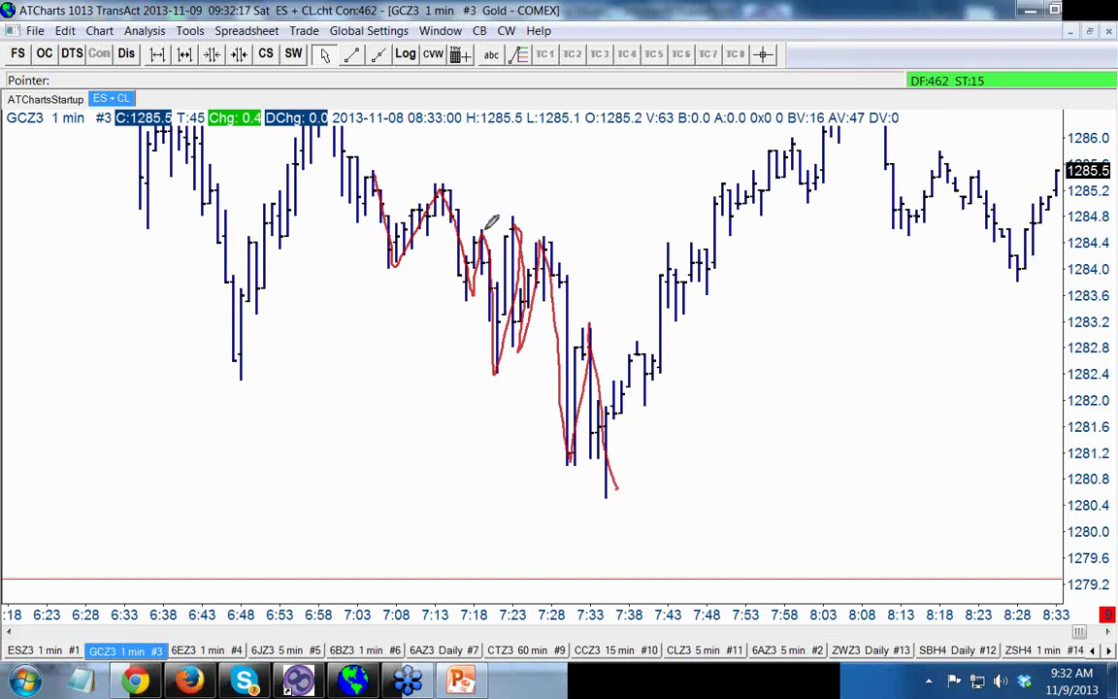
pyautogui.moveTo(612, 483)
pyautogui.mouseDown()
pyautogui.moveTo(624, 573)
pyautogui.moveTo(643, 557)
pyautogui.mouseUp()
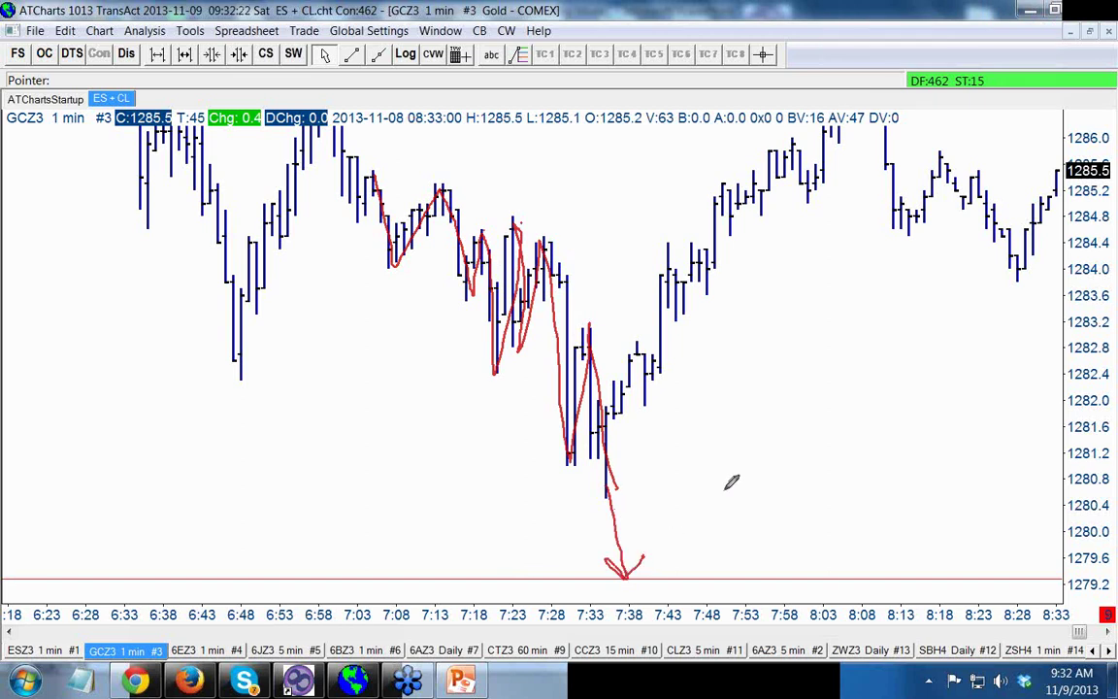
pyautogui.moveTo(596, 493)
pyautogui.mouseDown()
pyautogui.moveTo(609, 383)
pyautogui.moveTo(636, 349)
pyautogui.moveTo(651, 400)
pyautogui.mouseUp()
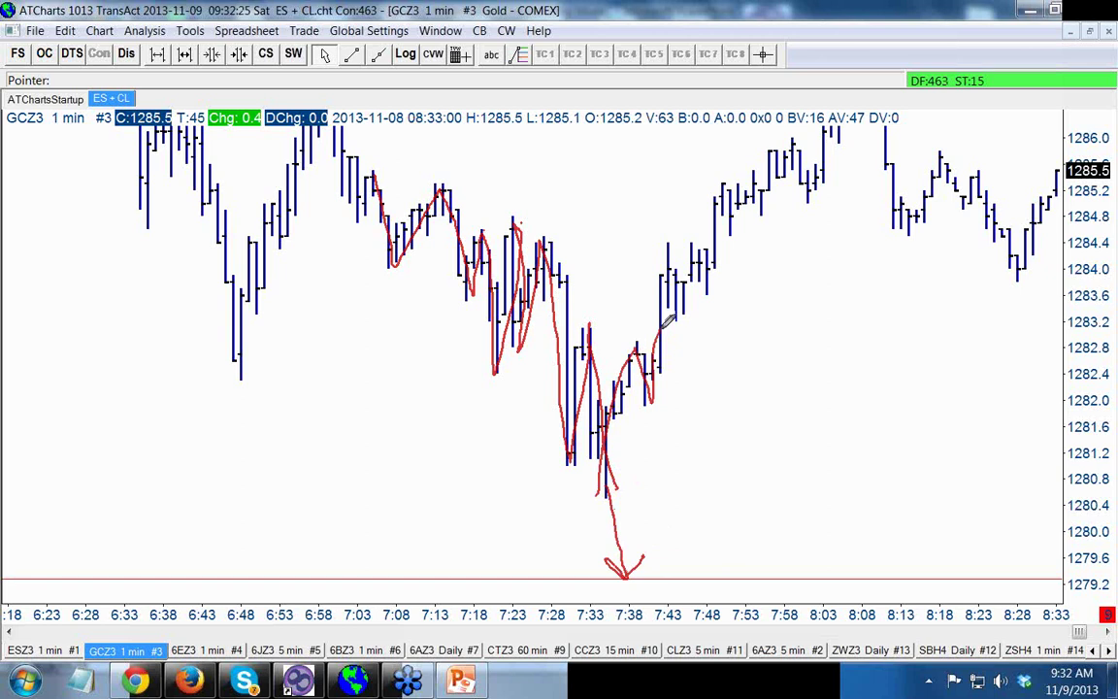
pyautogui.moveTo(656, 335)
pyautogui.mouseDown()
pyautogui.moveTo(674, 333)
pyautogui.moveTo(663, 326)
pyautogui.mouseUp()
pyautogui.moveTo(479, 221); pyautogui.dragTo(513, 181)
pyautogui.moveTo(524, 221)
pyautogui.mouseDown()
pyautogui.moveTo(535, 195)
pyautogui.moveTo(541, 241)
pyautogui.mouseUp()
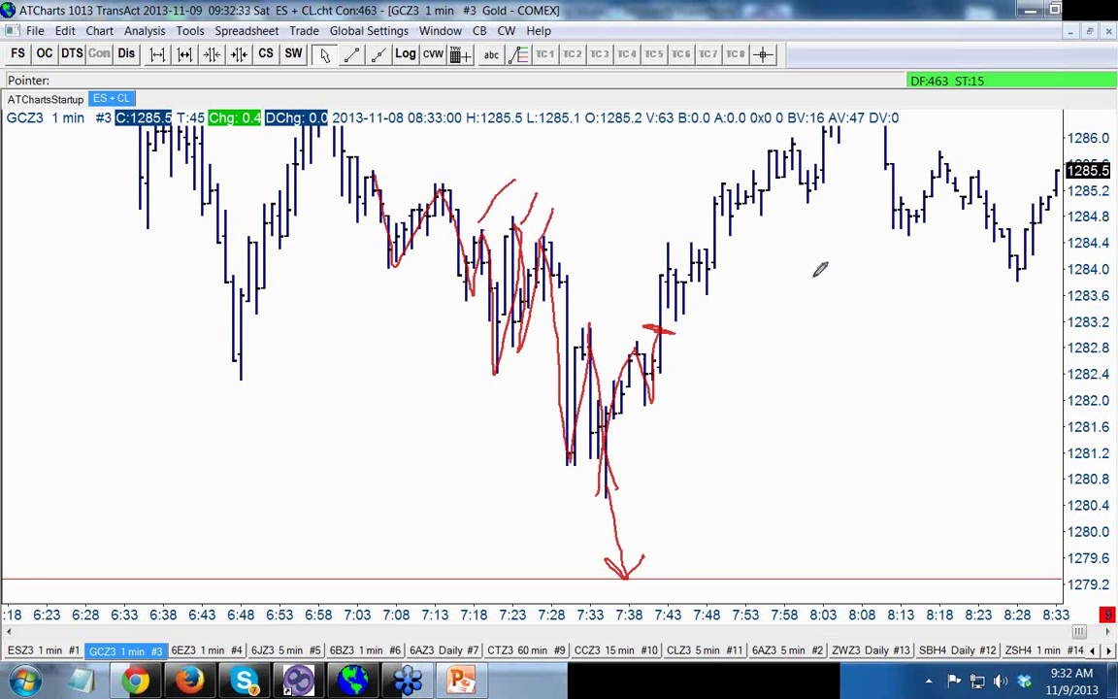
pyautogui.moveTo(778, 231)
pyautogui.mouseDown()
pyautogui.moveTo(873, 432)
pyautogui.moveTo(927, 587)
pyautogui.mouseUp()
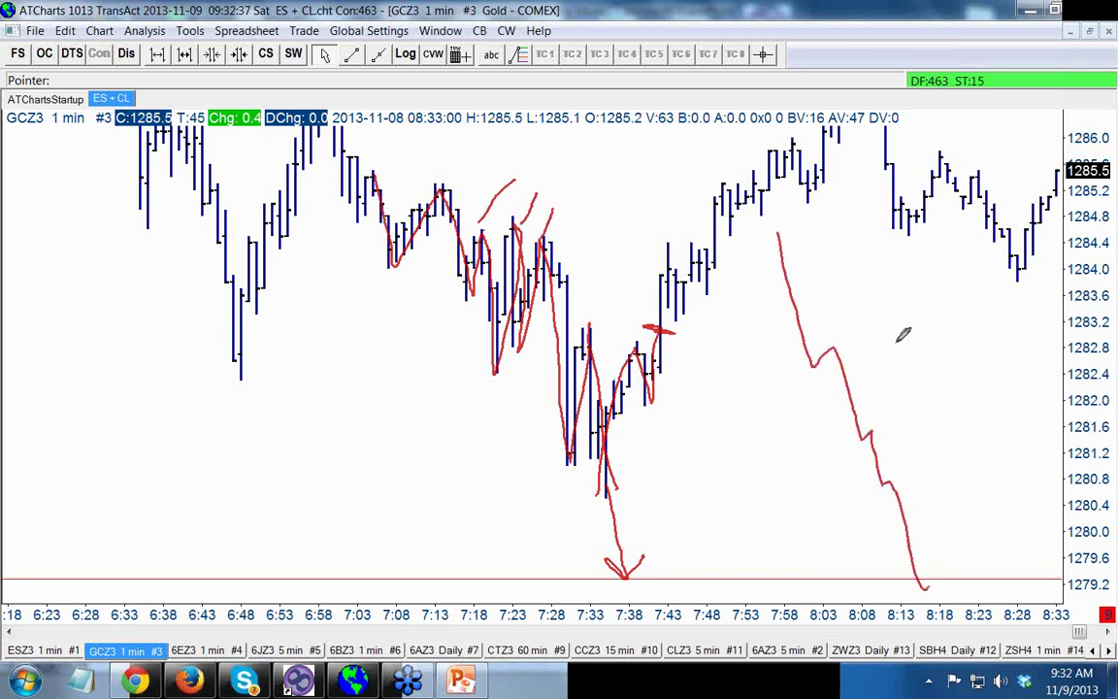
pyautogui.moveTo(867, 236)
pyautogui.mouseDown()
pyautogui.moveTo(900, 361)
pyautogui.moveTo(920, 355)
pyautogui.moveTo(939, 398)
pyautogui.moveTo(938, 365)
pyautogui.moveTo(951, 425)
pyautogui.moveTo(959, 379)
pyautogui.moveTo(973, 436)
pyautogui.moveTo(1075, 228)
pyautogui.mouseUp()
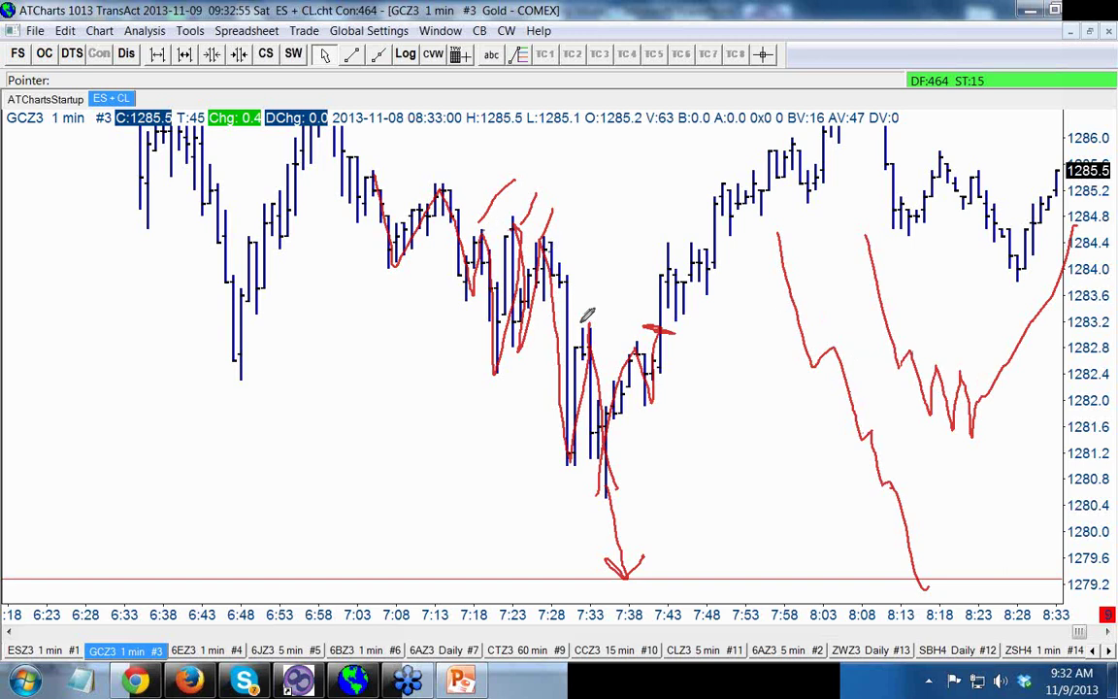
pyautogui.moveTo(646, 561)
pyautogui.mouseDown()
pyautogui.moveTo(582, 569)
pyautogui.moveTo(610, 563)
pyautogui.mouseUp()
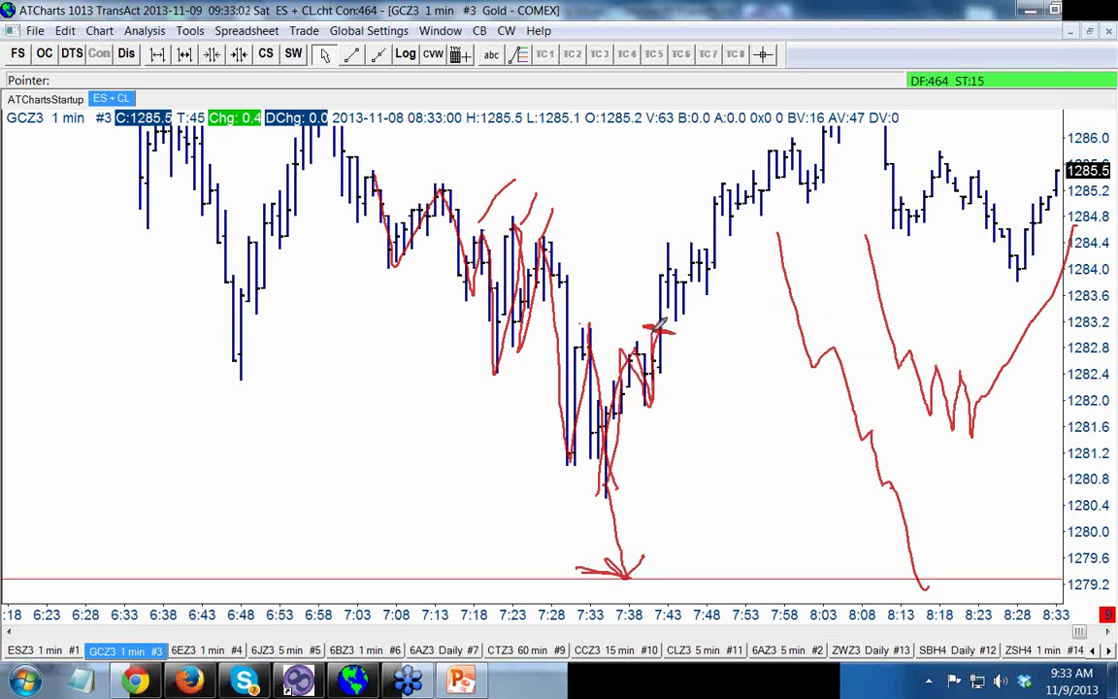
pyautogui.moveTo(640, 330)
pyautogui.mouseDown()
pyautogui.moveTo(670, 334)
pyautogui.moveTo(747, 175)
pyautogui.moveTo(801, 132)
pyautogui.moveTo(810, 180)
pyautogui.mouseUp()
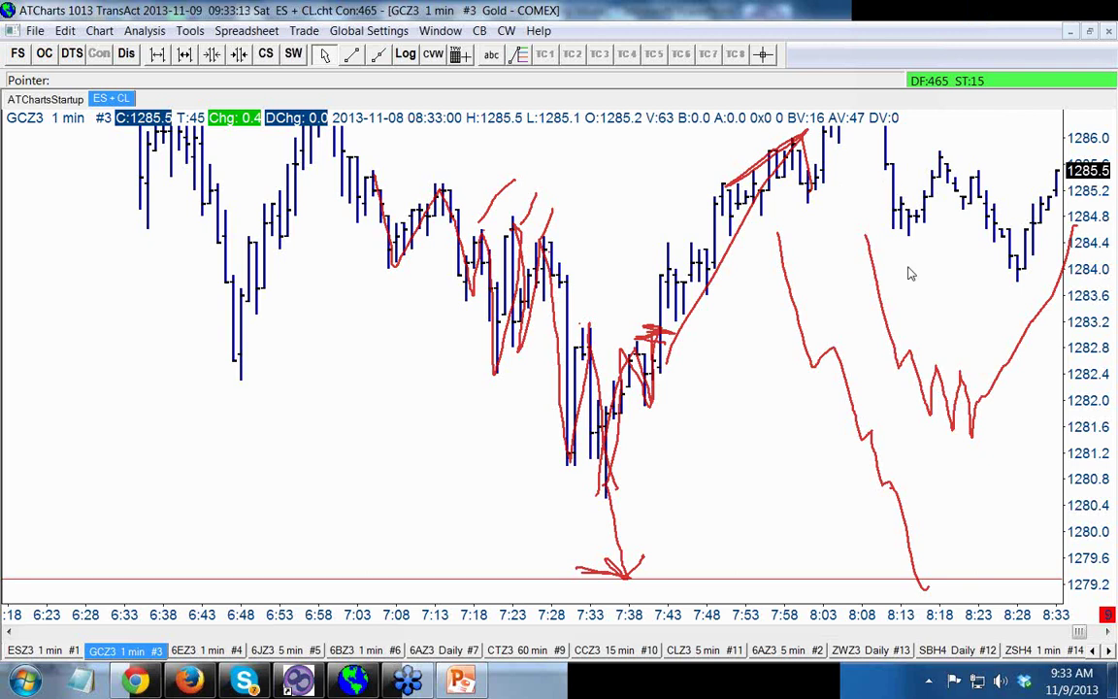
pyautogui.press('e')
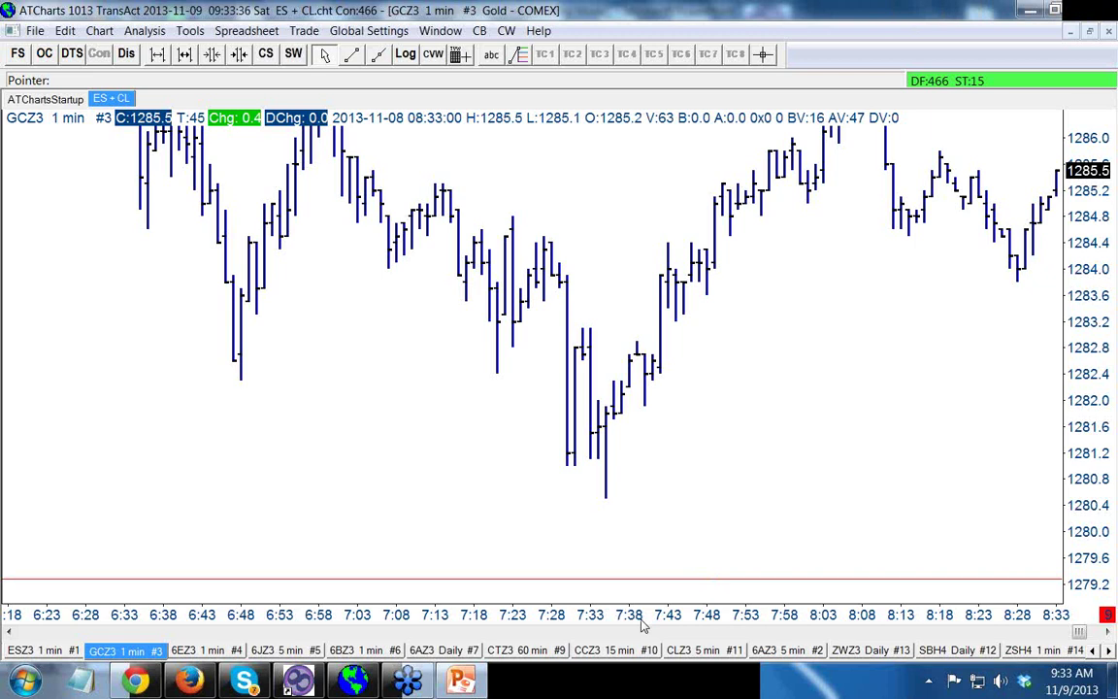
# Step: Open the SBH4 Sugar daily chart, shift the bars left, and sketch a line across the upper bars
pyautogui.click(958, 649)
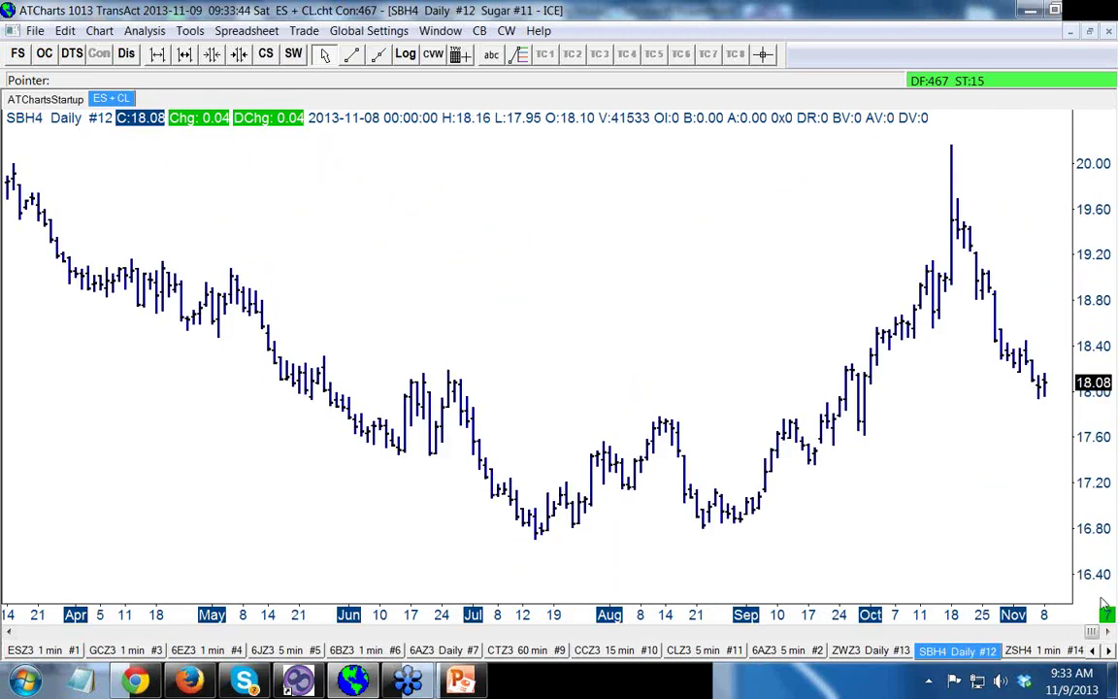
pyautogui.moveTo(999, 574); pyautogui.dragTo(852, 492)
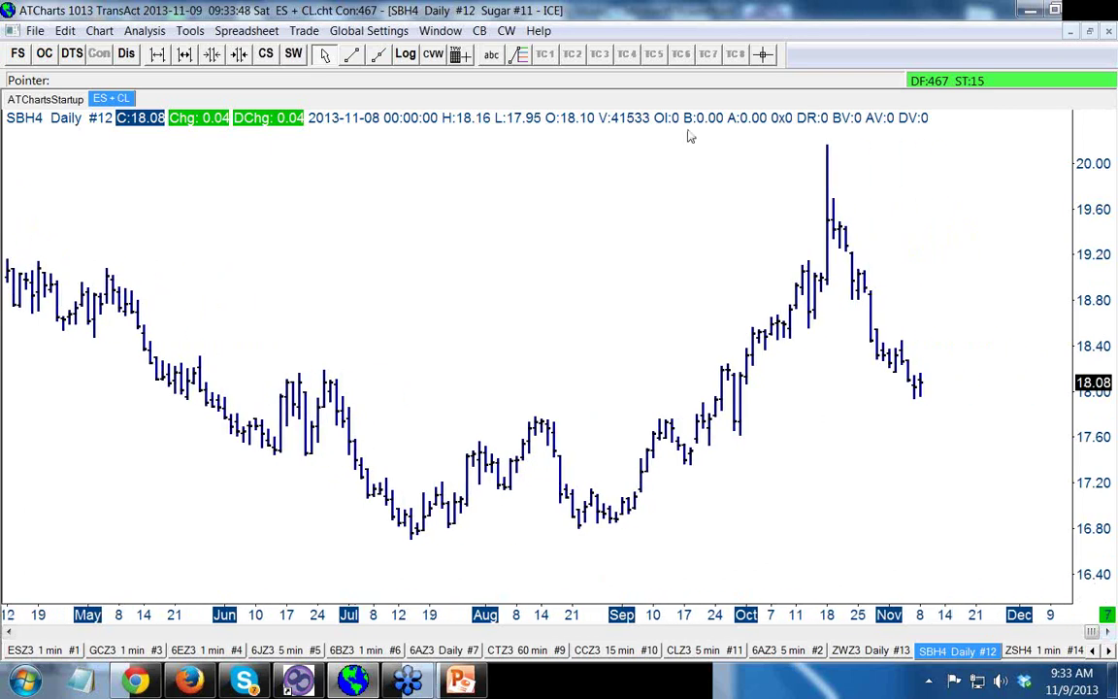
pyautogui.moveTo(1104, 264); pyautogui.dragTo(1102, 286)
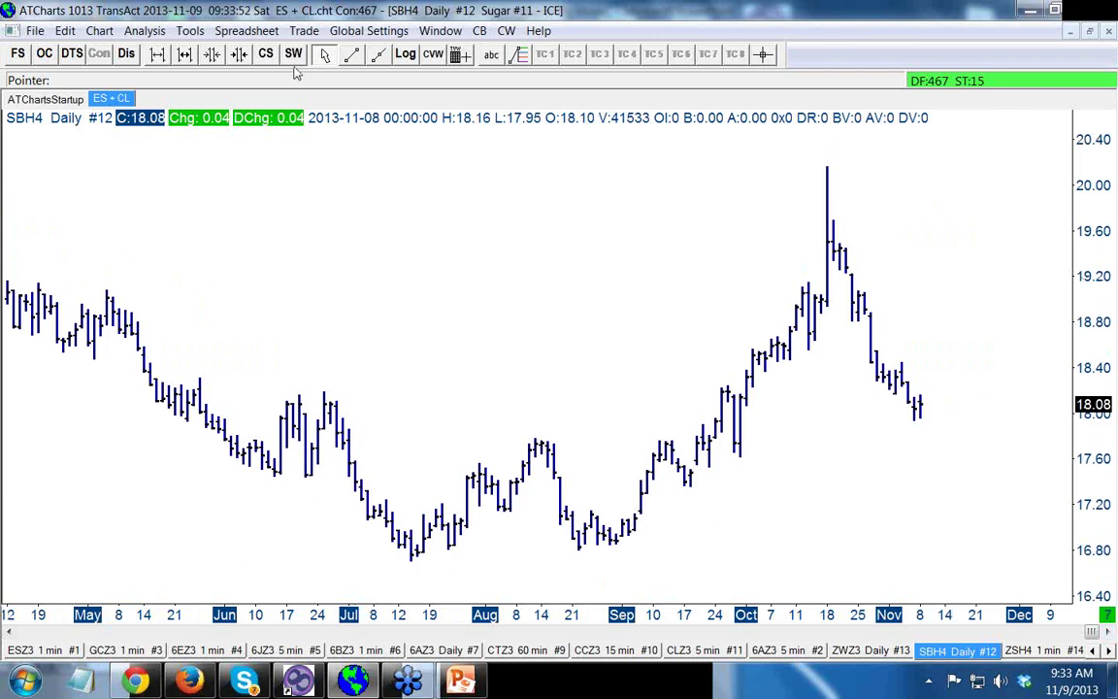
pyautogui.click(351, 54)
pyautogui.moveTo(467, 209)
pyautogui.mouseDown()
pyautogui.moveTo(823, 292)
pyautogui.moveTo(823, 175)
pyautogui.moveTo(816, 340)
pyautogui.moveTo(779, 235)
pyautogui.mouseUp()
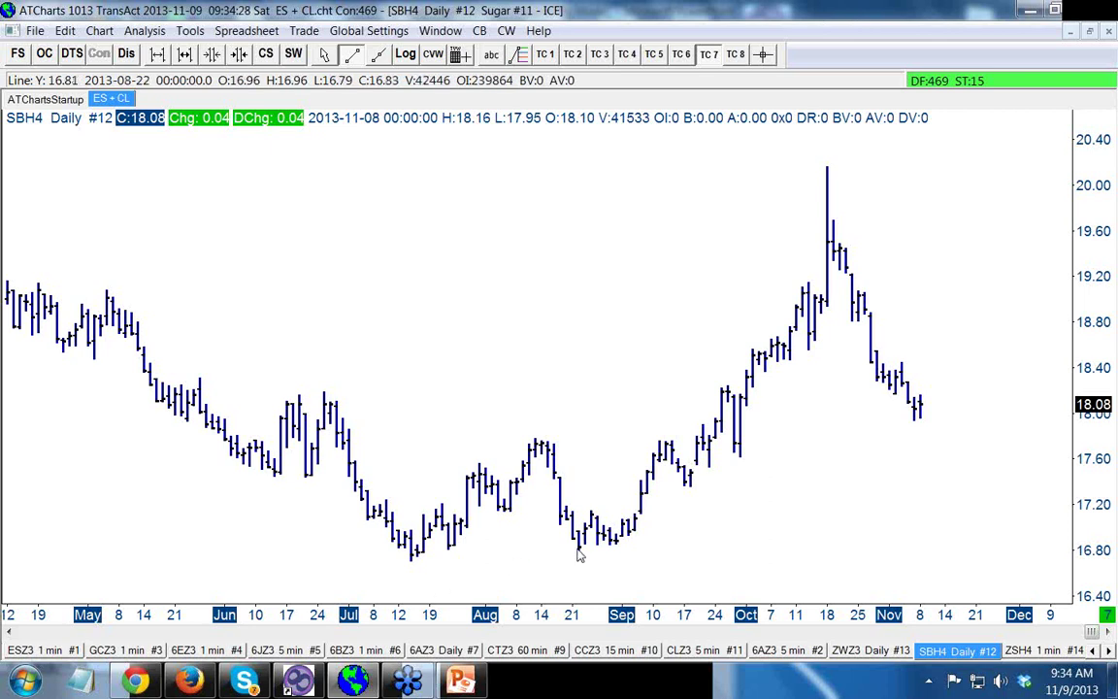
# Step: Rescale the price axis and lower the bars so the October spike above 20 shows with room above
pyautogui.scroll(-3, 1004, 221)
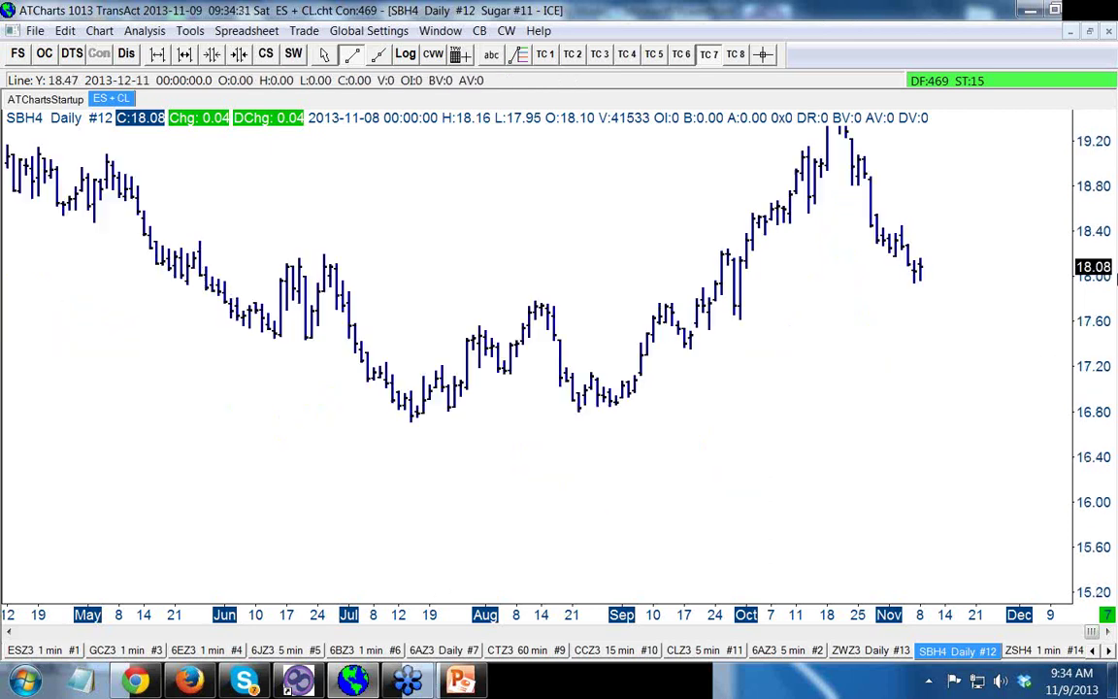
pyautogui.moveTo(1114, 333); pyautogui.dragTo(1114, 471)
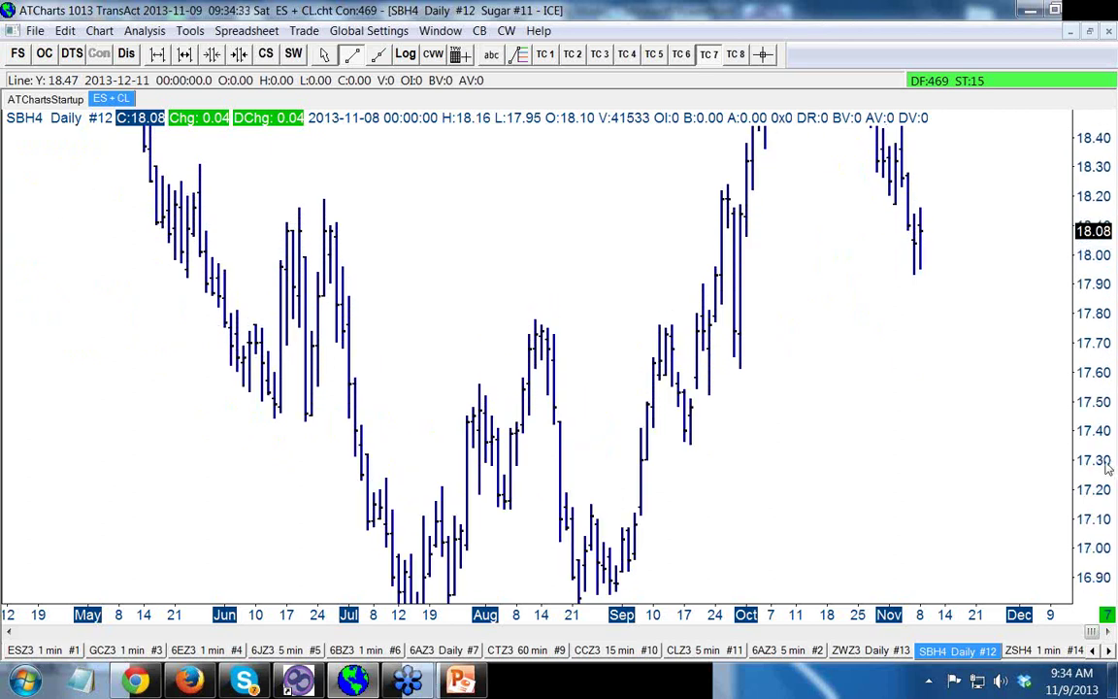
pyautogui.scroll(-3, 656, 516)
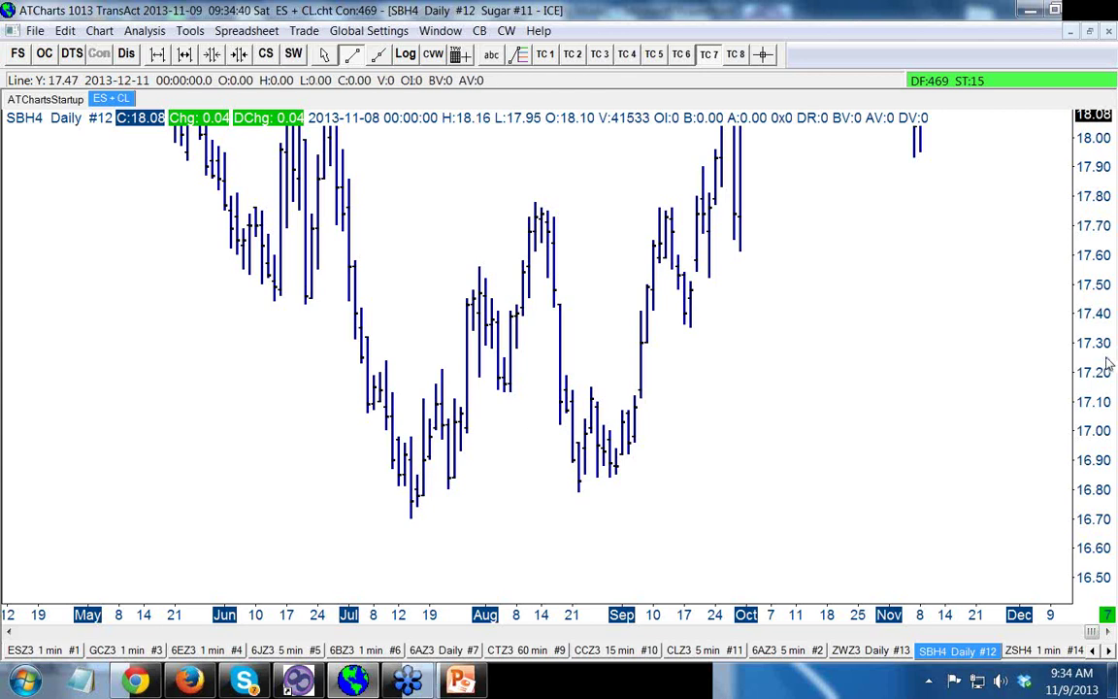
pyautogui.scroll(-2, 1093, 254)
pyautogui.moveTo(1093, 254); pyautogui.dragTo(1086, 388)
pyautogui.moveTo(973, 273); pyautogui.dragTo(975, 371)
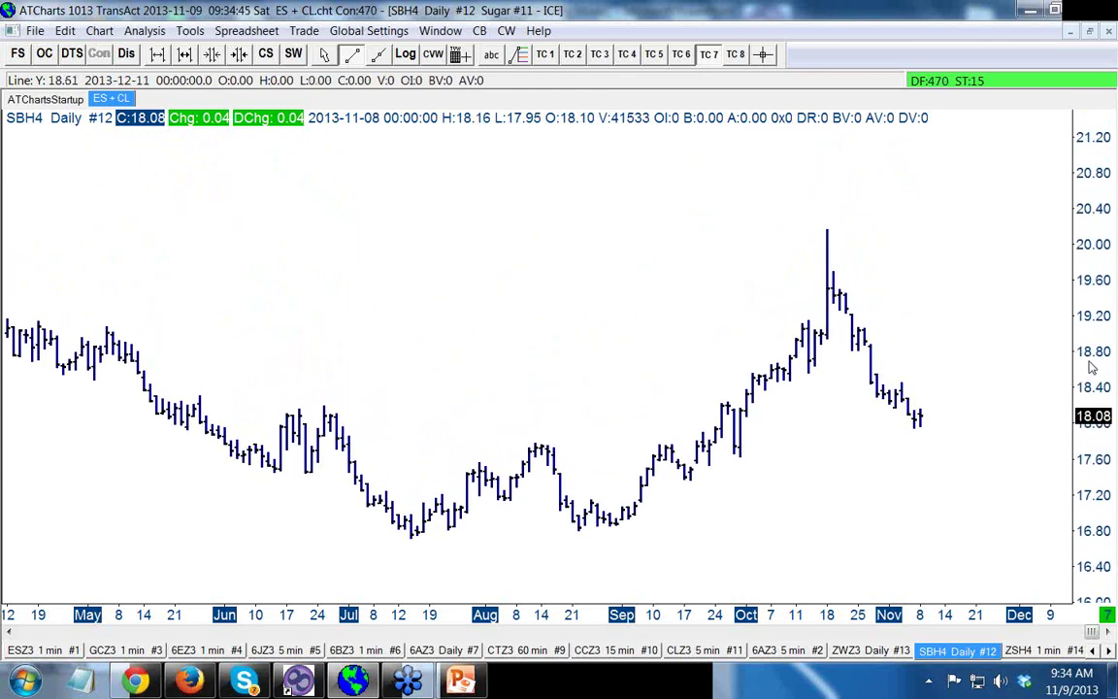
# Step: Draw retracements off the August high-to-low swing and a small swing projecting the 18.34 level
pyautogui.click(521, 56)
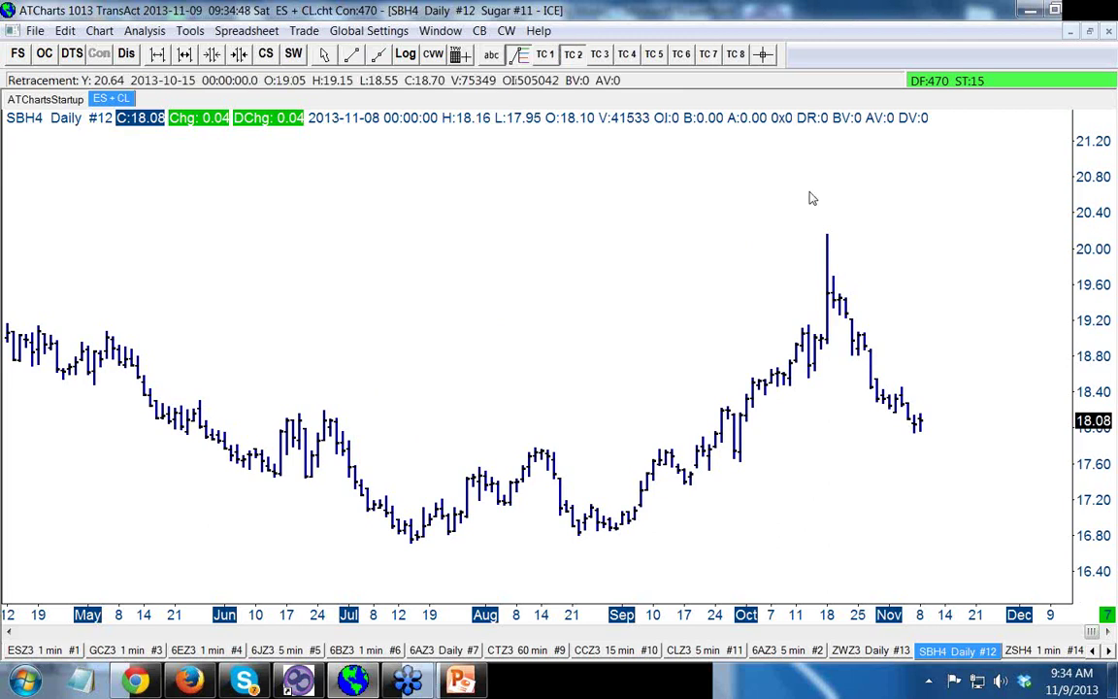
pyautogui.moveTo(535, 448); pyautogui.dragTo(582, 543)
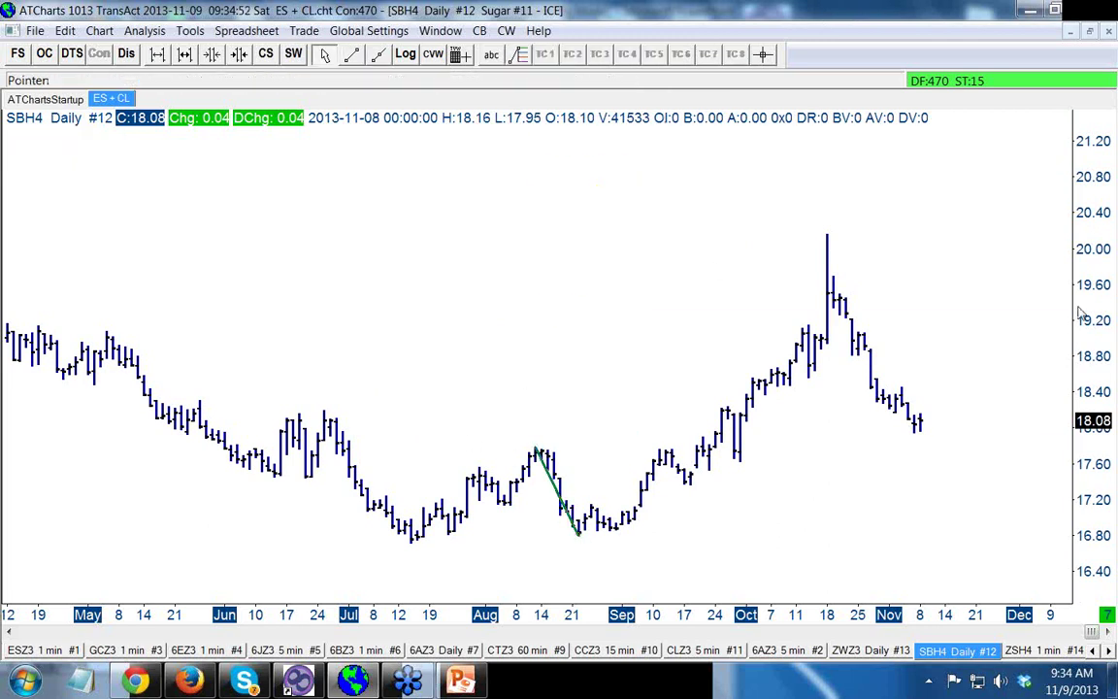
pyautogui.moveTo(1088, 316); pyautogui.dragTo(1104, 346)
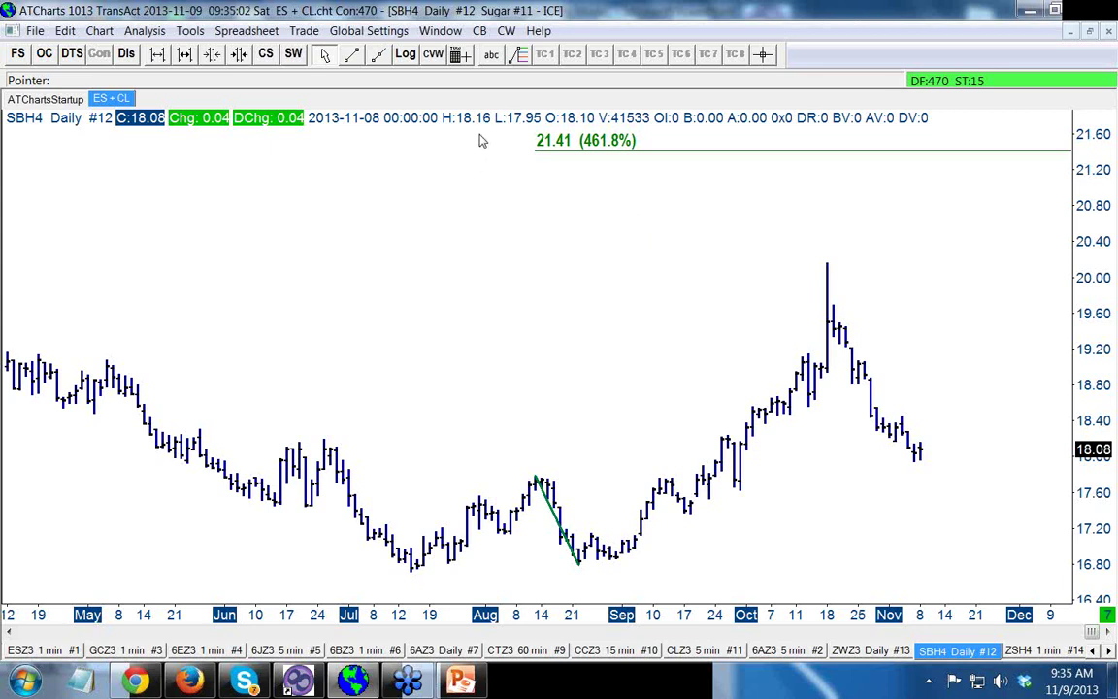
pyautogui.click(521, 56)
pyautogui.click(574, 55)
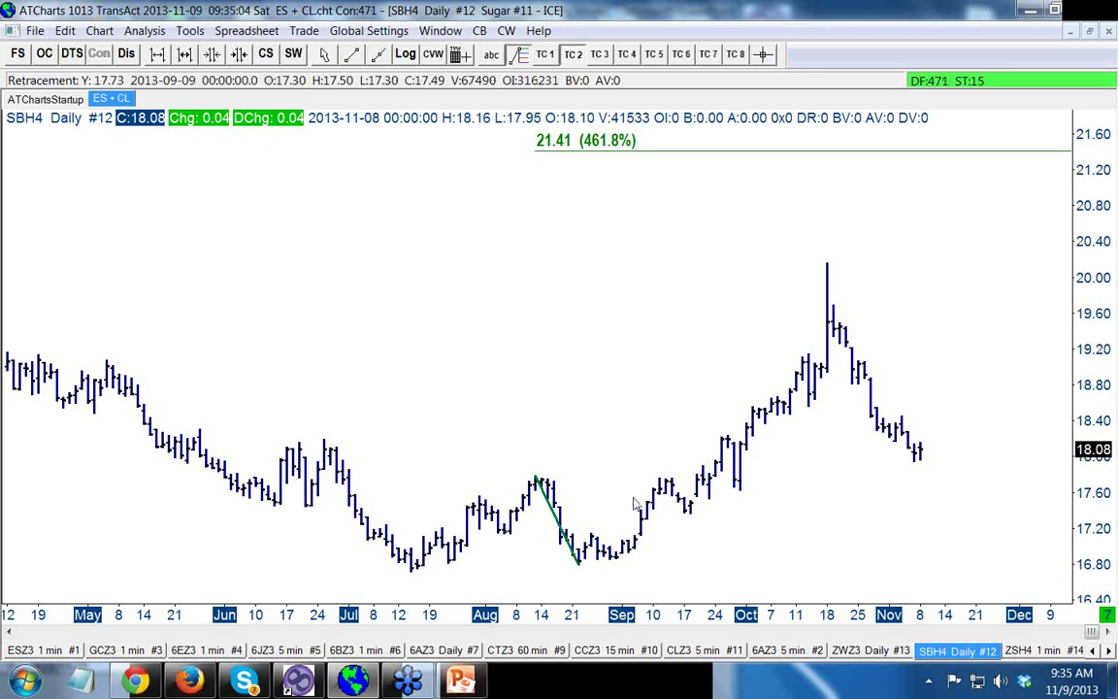
pyautogui.moveTo(592, 534); pyautogui.dragTo(599, 569)
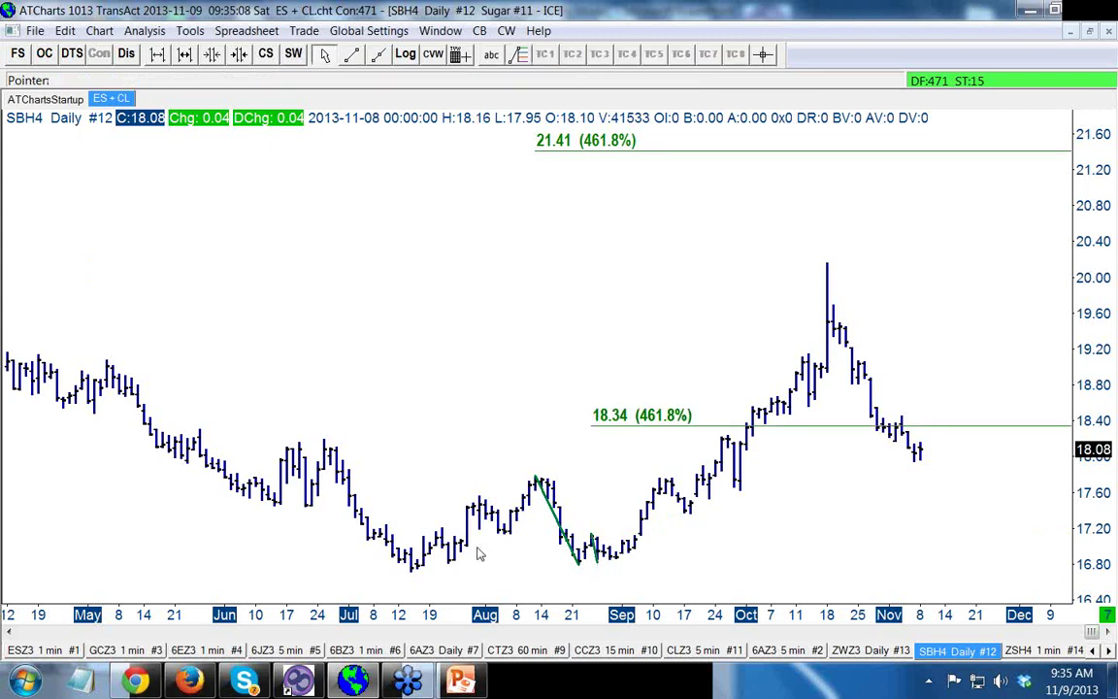
# Step: Add retracements on the September and October swings projecting 461.8% levels at 19.34, 20.84 and 19.27
pyautogui.click(521, 55)
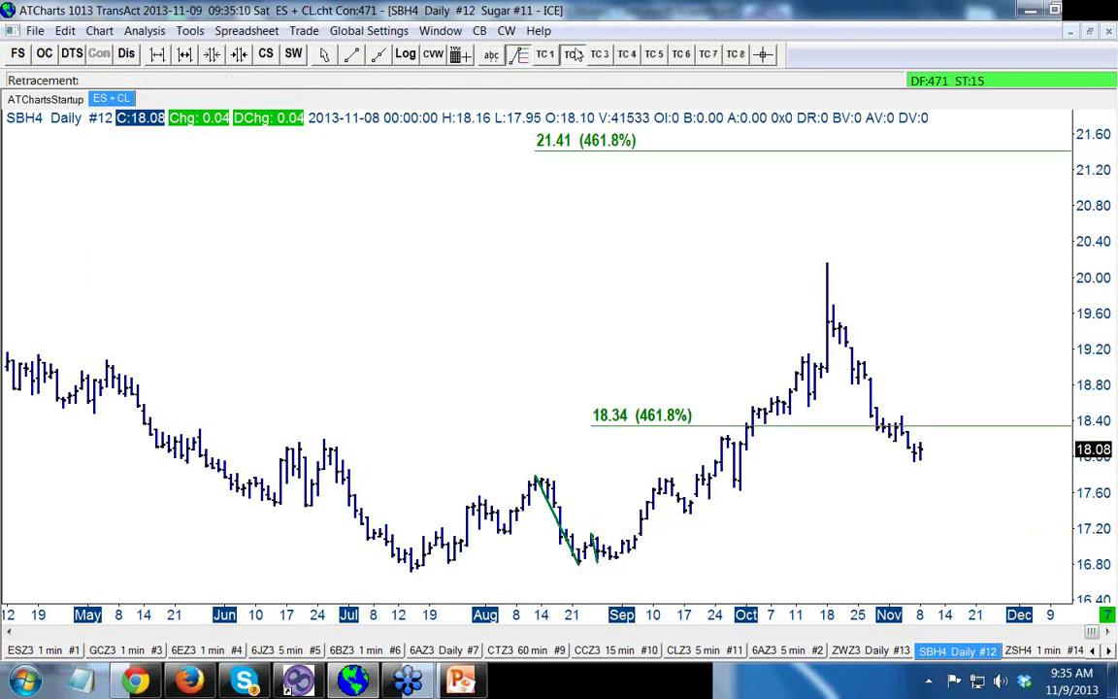
pyautogui.moveTo(664, 481); pyautogui.dragTo(686, 511)
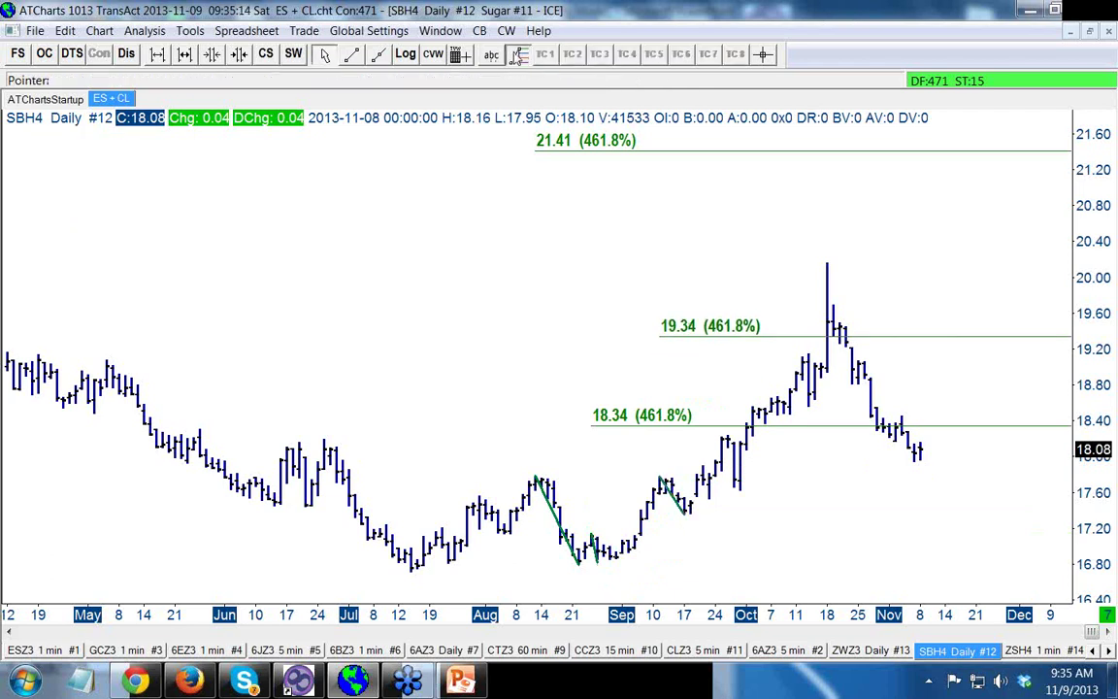
pyautogui.click(522, 55)
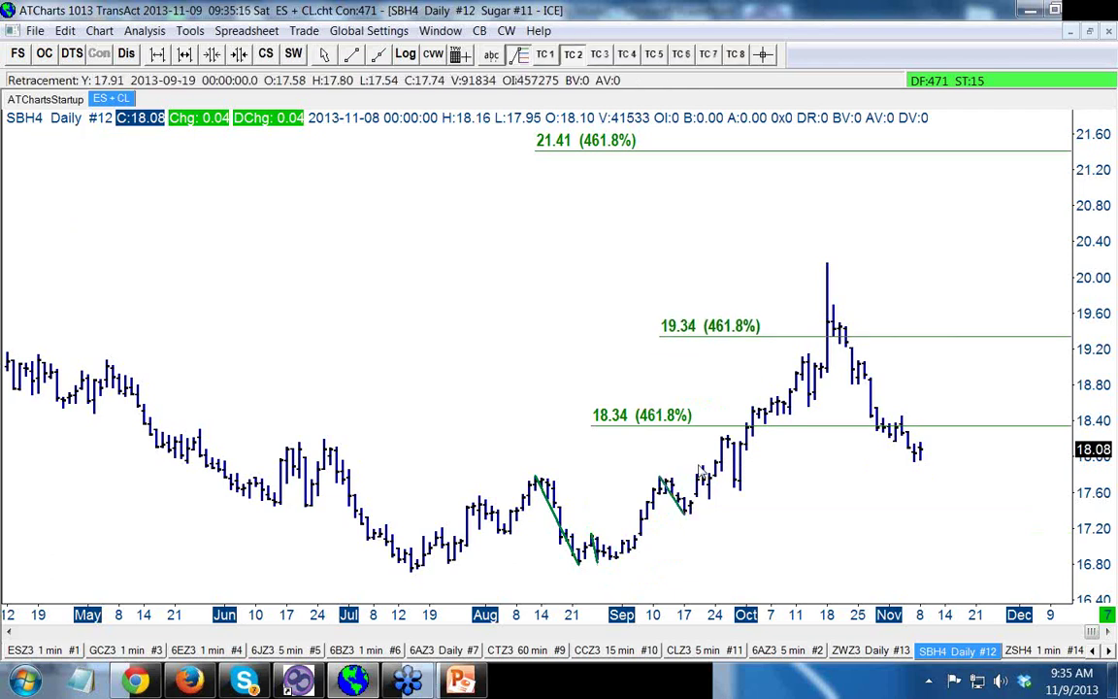
pyautogui.moveTo(701, 468); pyautogui.dragTo(712, 503)
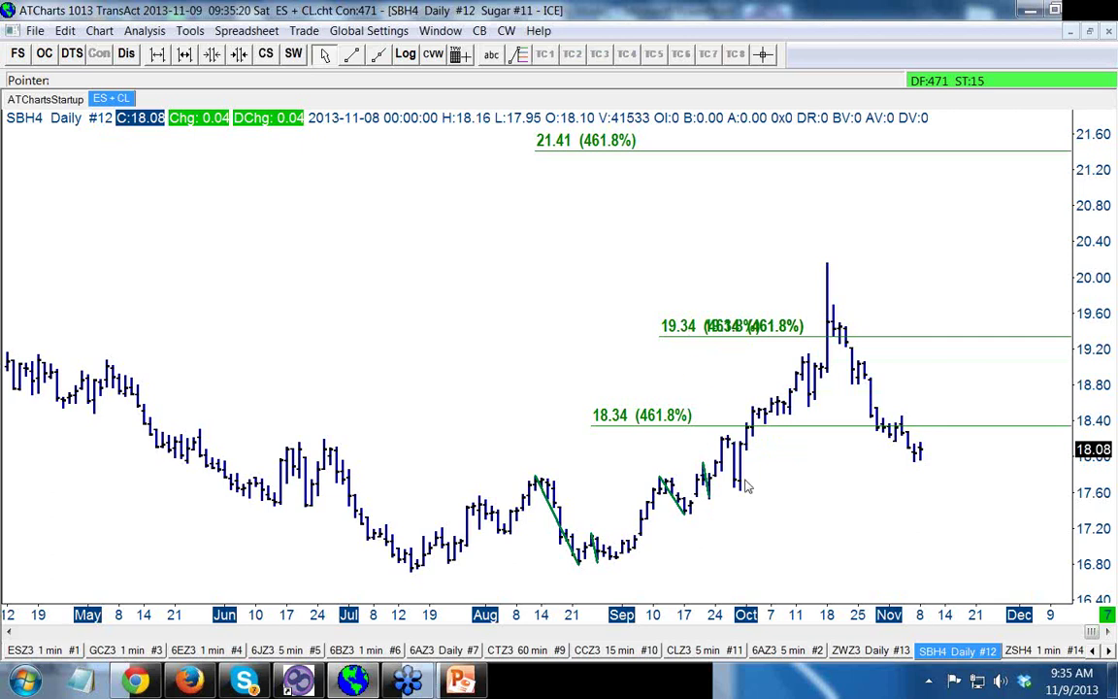
pyautogui.click(521, 54)
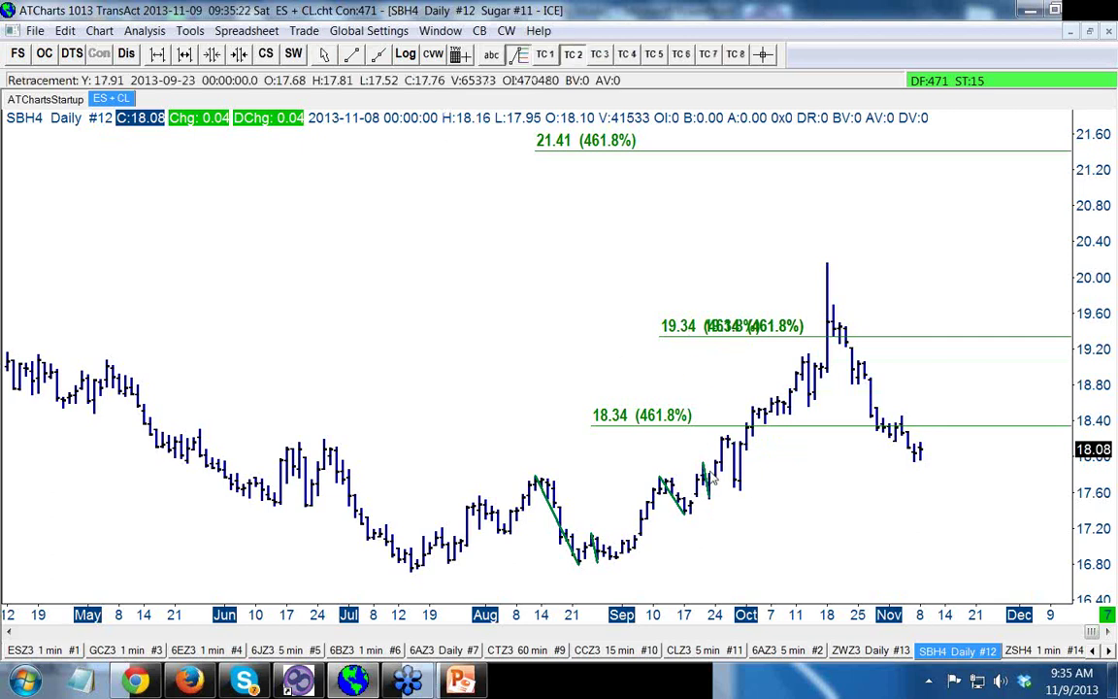
pyautogui.moveTo(726, 439); pyautogui.dragTo(745, 490)
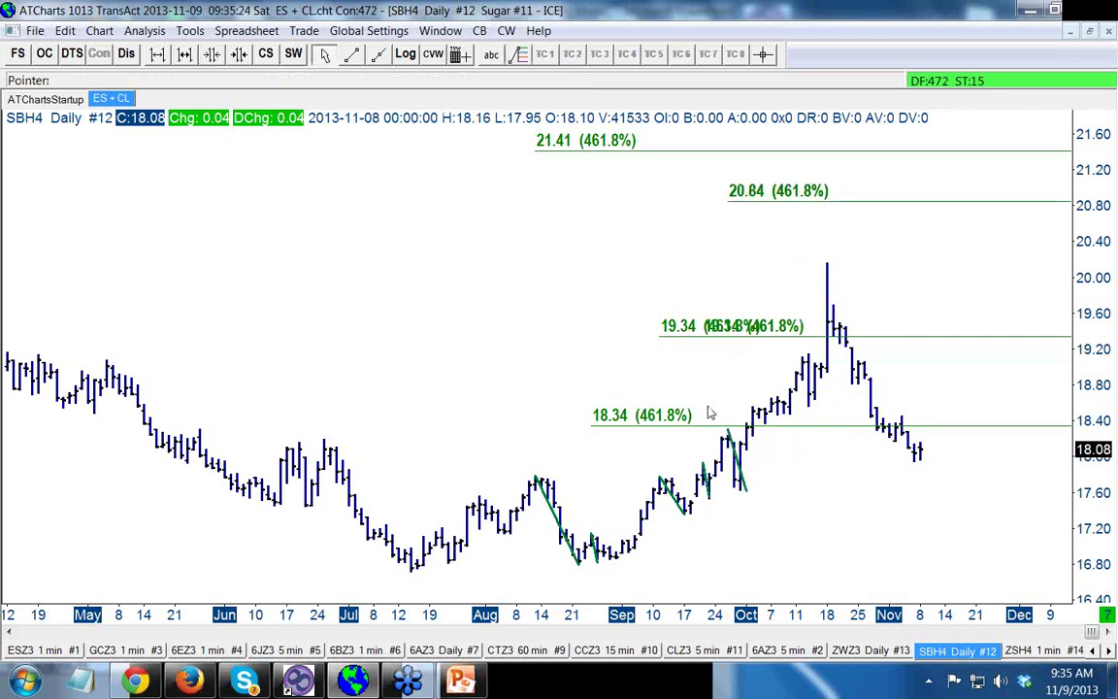
pyautogui.click(522, 55)
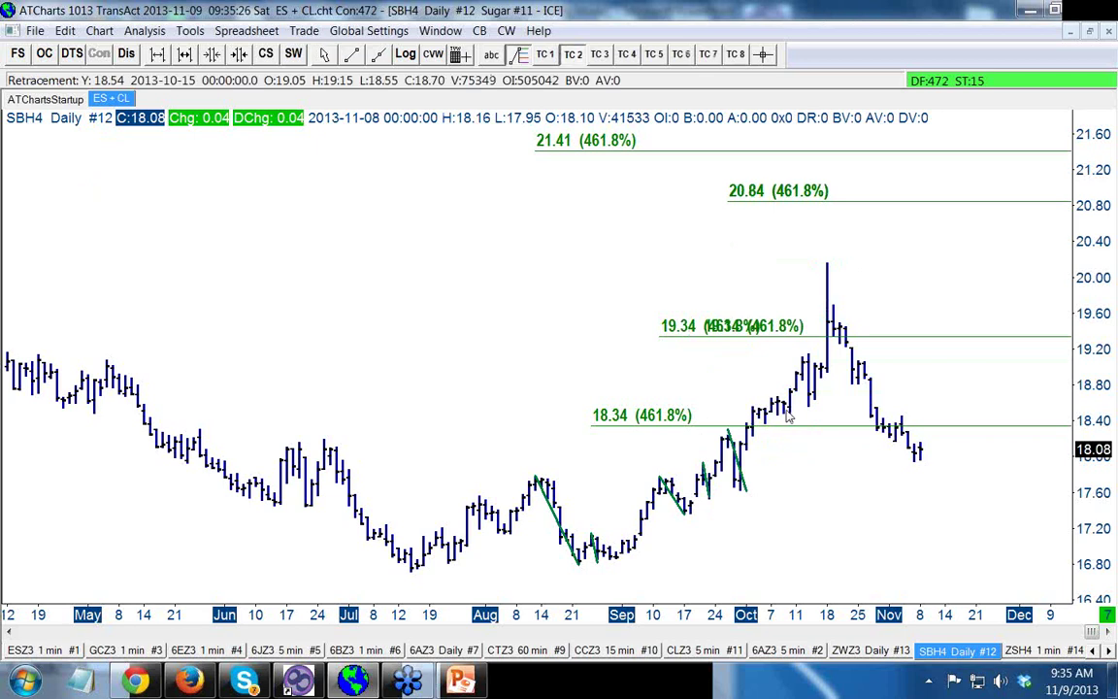
pyautogui.moveTo(753, 414); pyautogui.dragTo(766, 434)
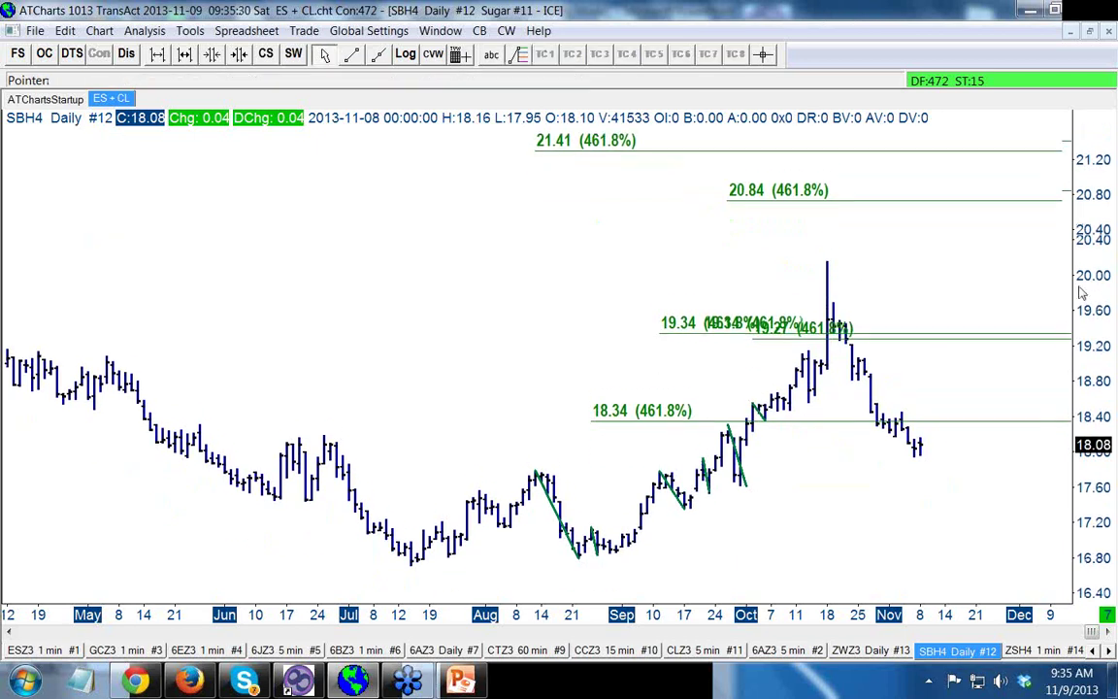
pyautogui.press('Delete')
pyautogui.press('Delete')
pyautogui.click(351, 54)
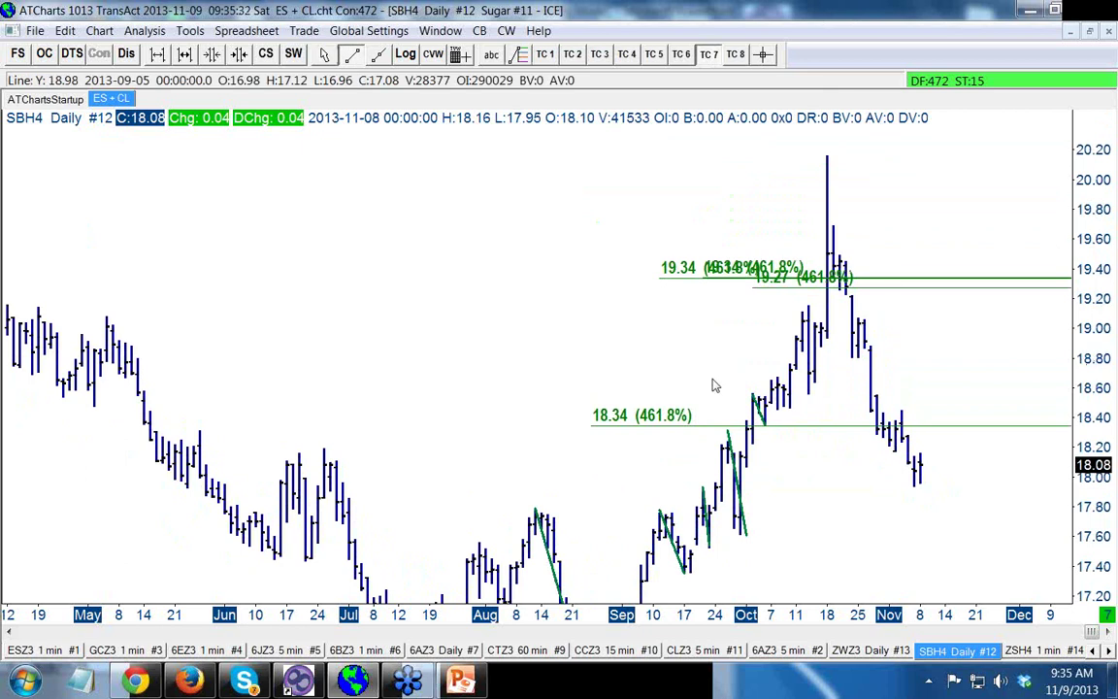
# Step: Widen the price range and draw retracements projecting 461.8% levels at 19.44 and 21.28
pyautogui.moveTo(854, 496)
pyautogui.mouseDown()
pyautogui.moveTo(723, 393)
pyautogui.moveTo(785, 410)
pyautogui.moveTo(803, 312)
pyautogui.moveTo(811, 381)
pyautogui.moveTo(761, 398)
pyautogui.moveTo(765, 455)
pyautogui.moveTo(761, 415)
pyautogui.moveTo(777, 382)
pyautogui.moveTo(782, 412)
pyautogui.moveTo(803, 303)
pyautogui.moveTo(814, 398)
pyautogui.moveTo(779, 405)
pyautogui.moveTo(797, 328)
pyautogui.moveTo(813, 398)
pyautogui.moveTo(793, 436)
pyautogui.mouseUp()
pyautogui.scroll(-2, 1101, 292)
pyautogui.moveTo(1102, 291); pyautogui.dragTo(1110, 355)
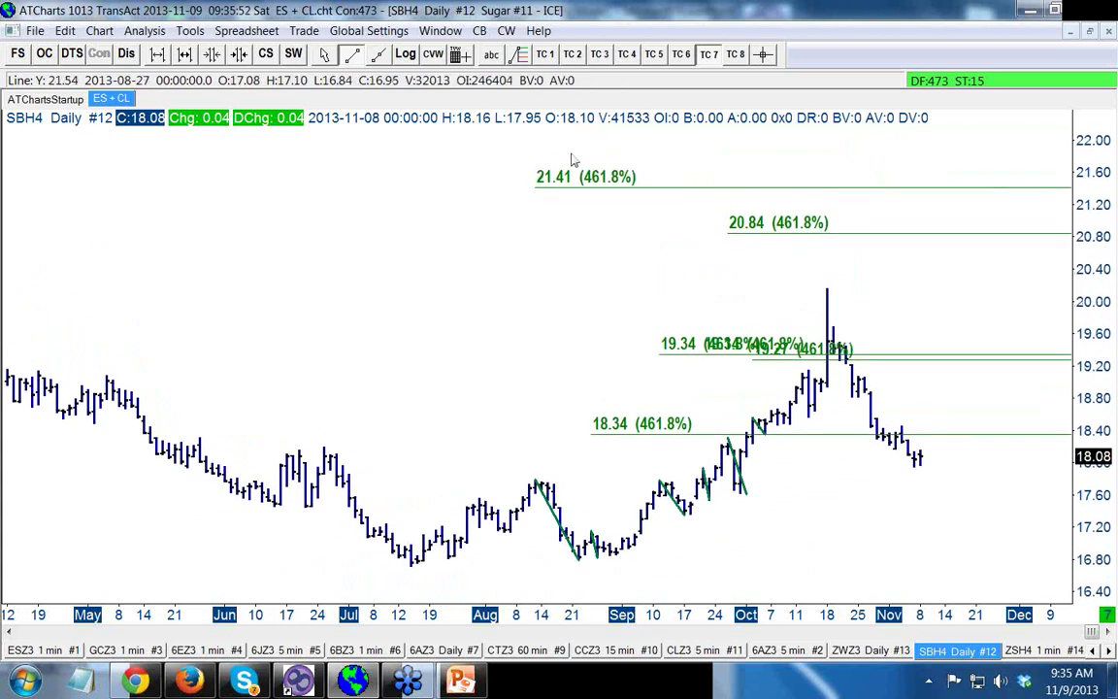
pyautogui.click(518, 57)
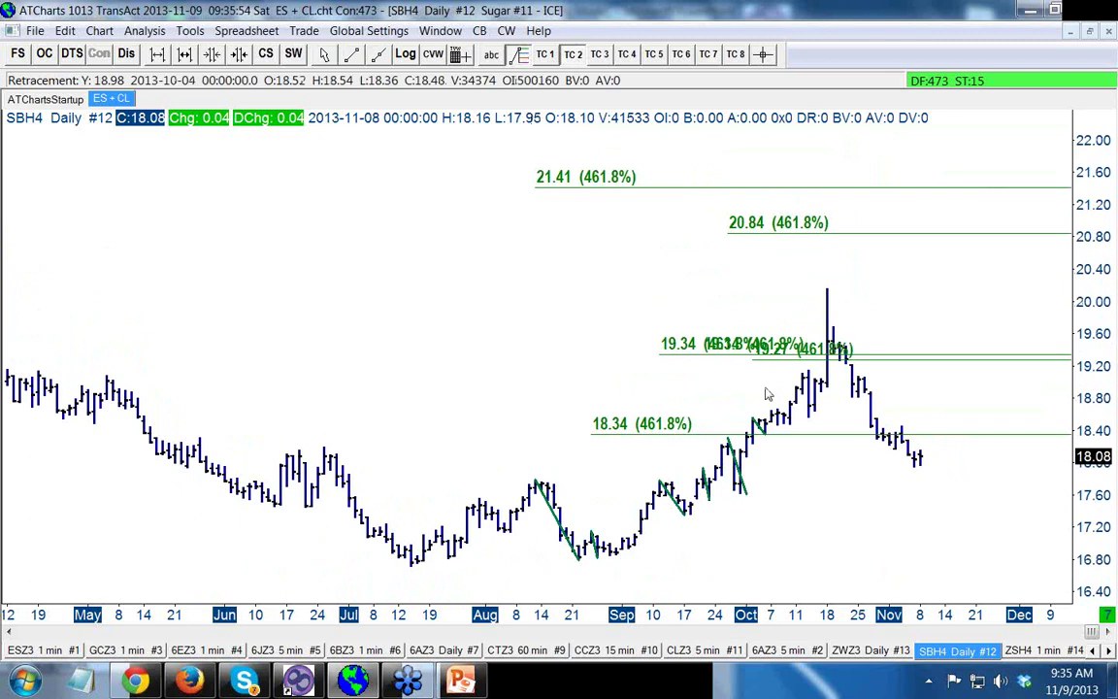
pyautogui.moveTo(771, 406); pyautogui.dragTo(790, 431)
pyautogui.click(518, 57)
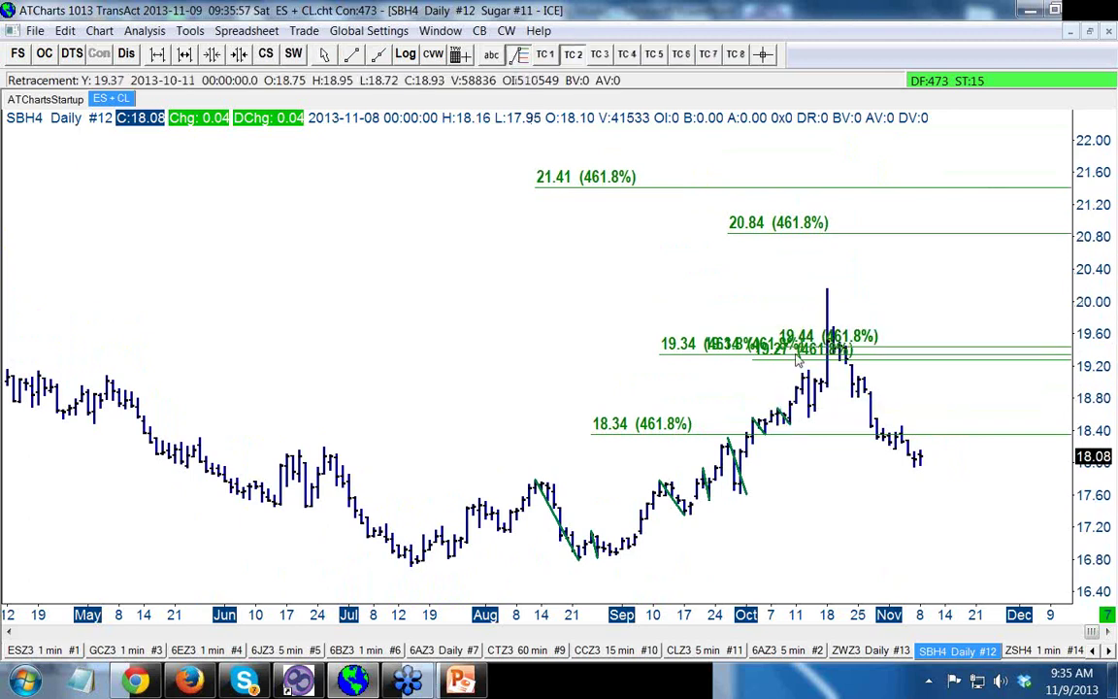
pyautogui.moveTo(807, 372); pyautogui.dragTo(811, 422)
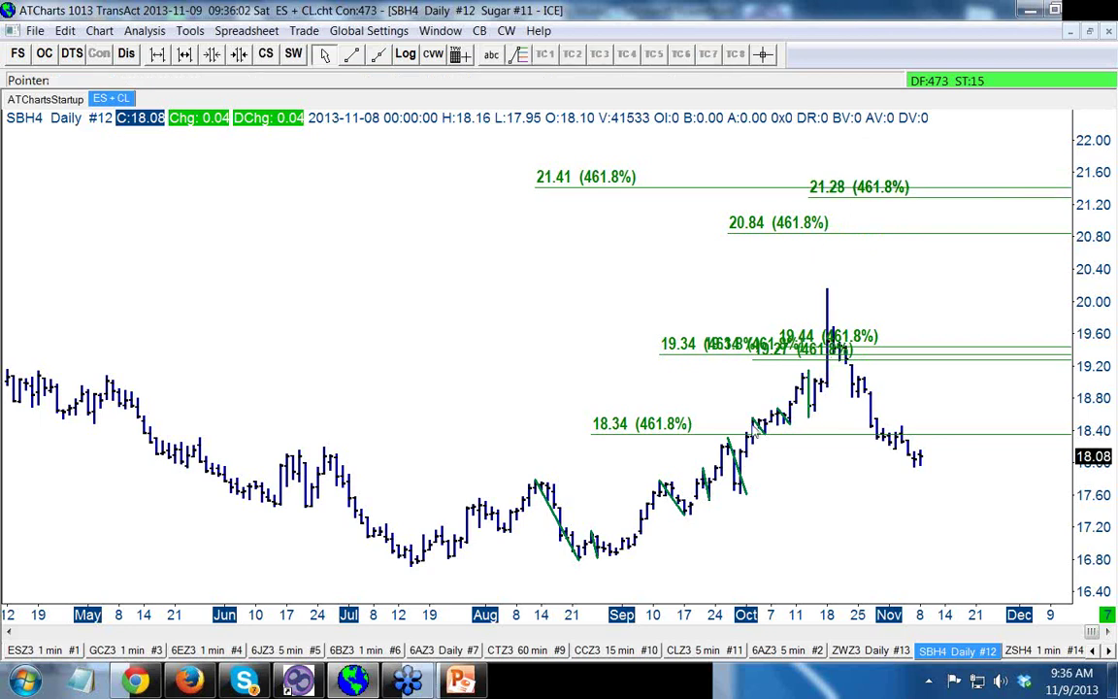
# Step: Nudge the 20.84 retracement up so its level reads 20.88
pyautogui.moveTo(742, 495); pyautogui.dragTo(743, 499)
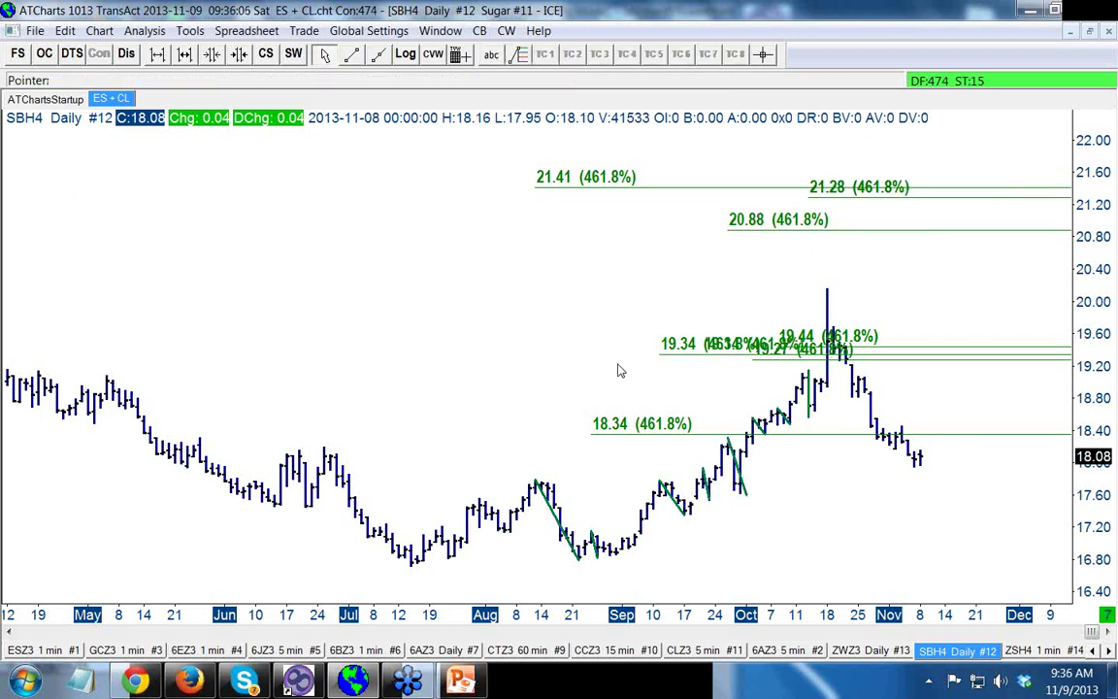
pyautogui.click(351, 54)
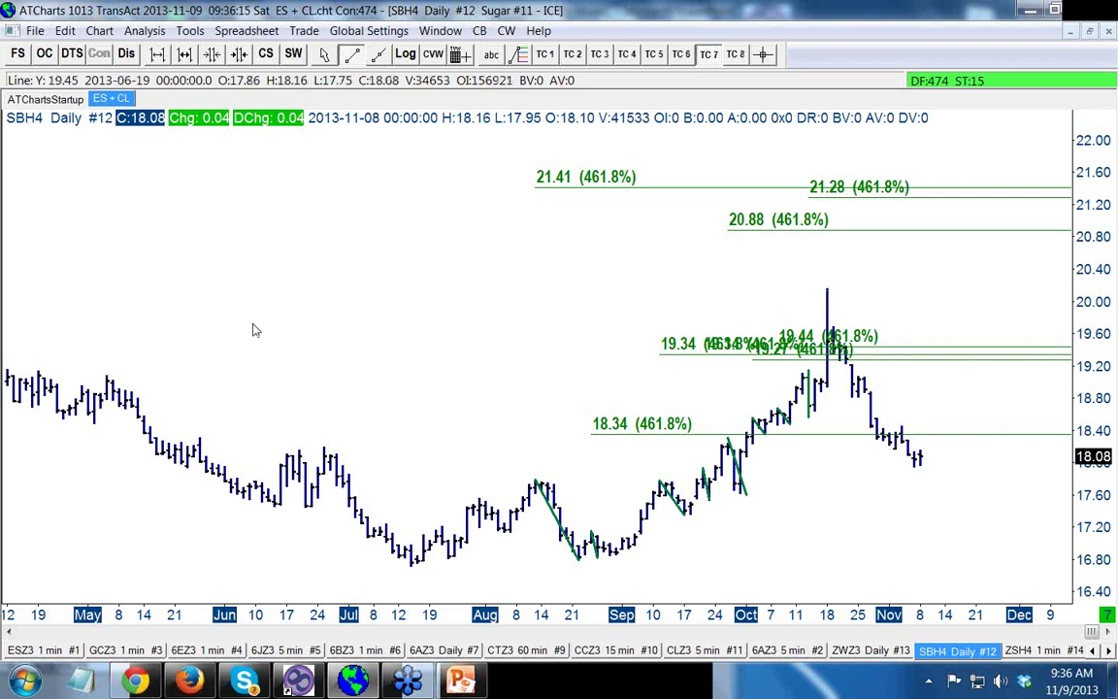
pyautogui.press('Escape')
# Step: Switch the SBH4 sugar chart to 1-hour bars and widen the view from early October to 11-10
pyautogui.rightClick(271, 216)
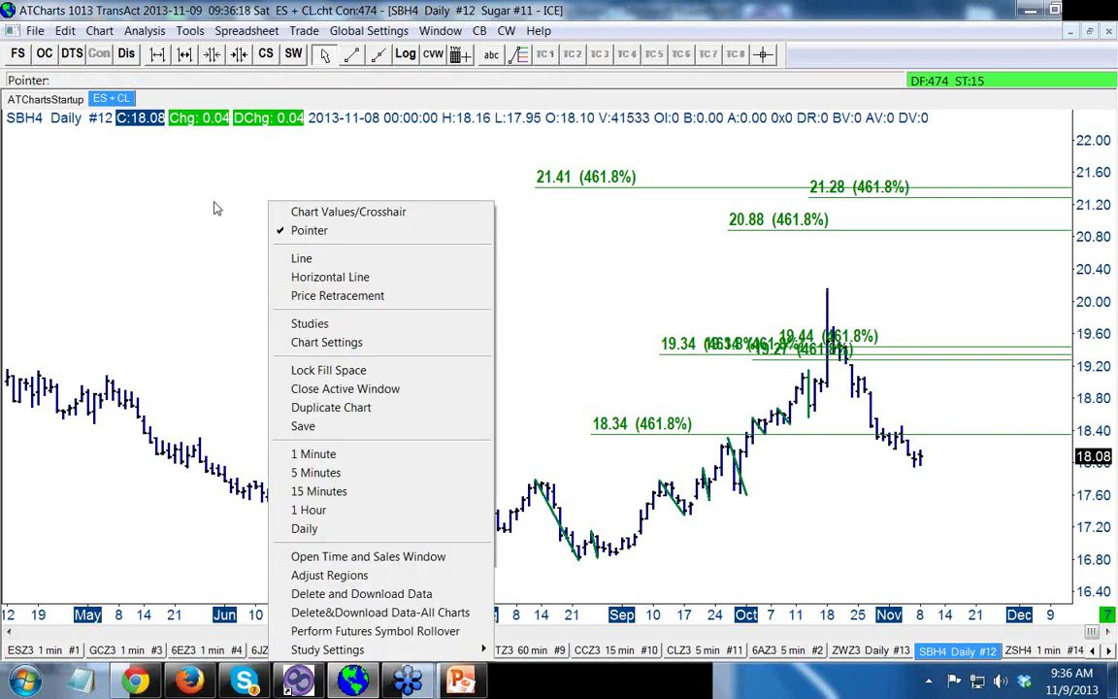
pyautogui.click(303, 510)
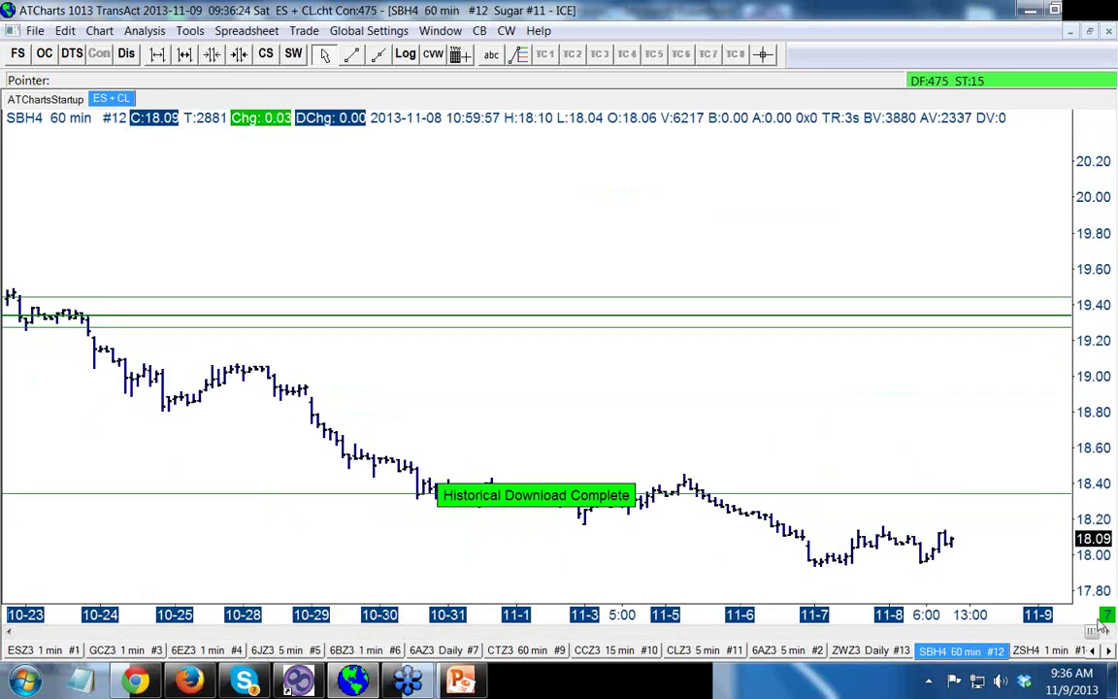
pyautogui.moveTo(1091, 633); pyautogui.dragTo(601, 632)
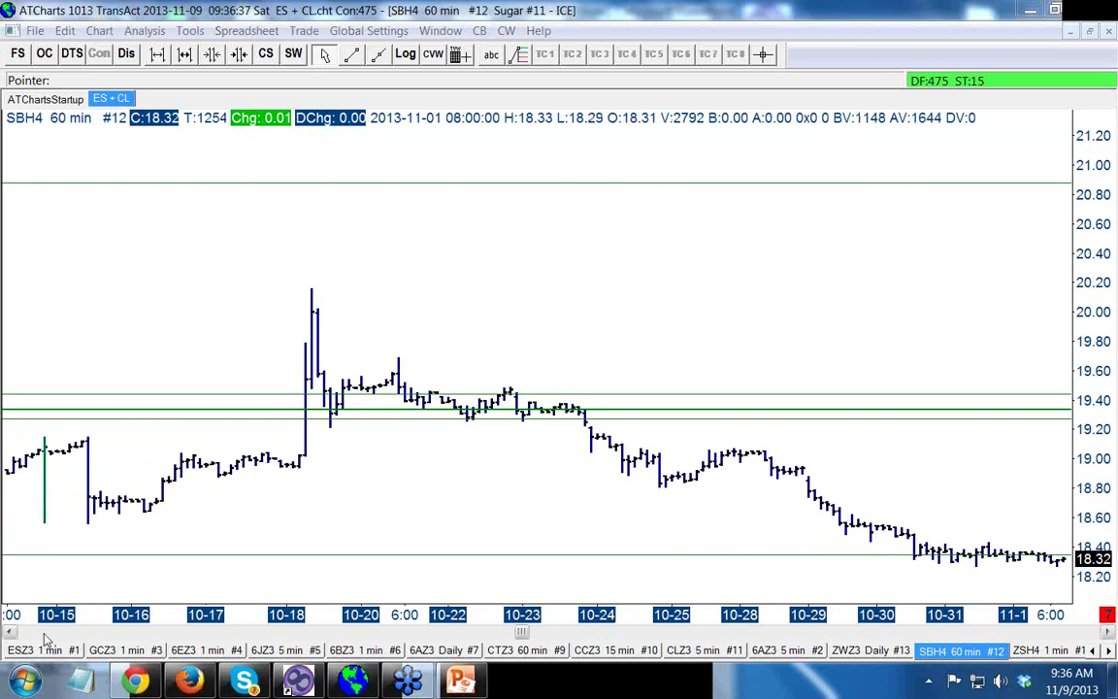
pyautogui.scroll(-2, 275, 482)
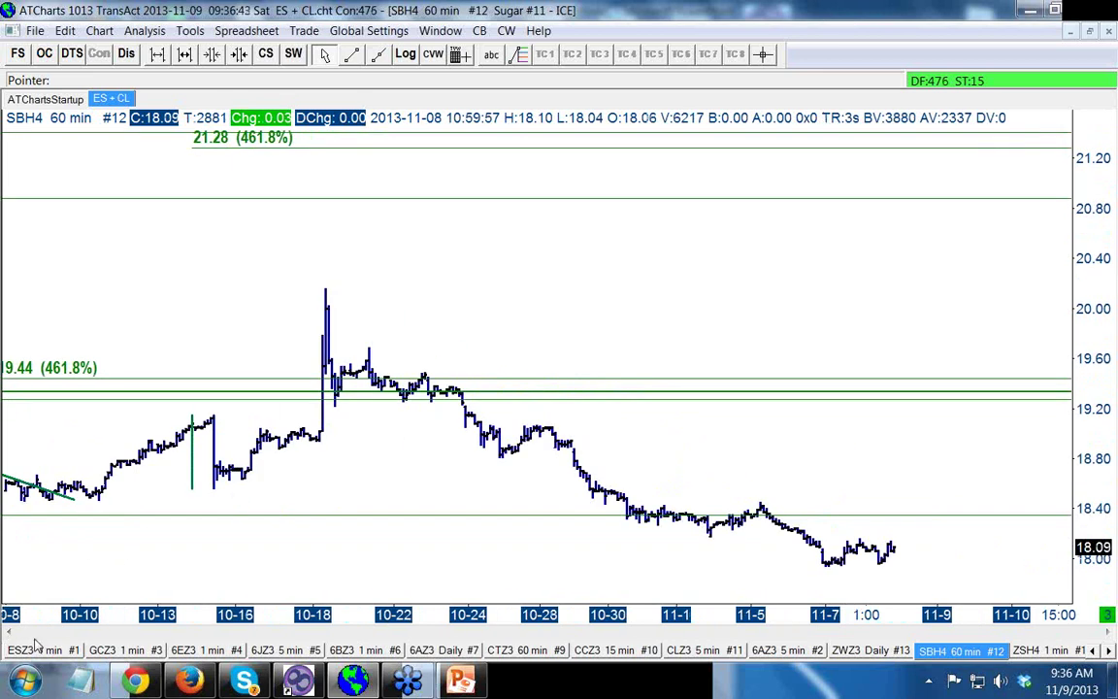
# Step: Stretch the price scale and draw 461.8% retracements at 19.70 and 19.44 beside the 10-18 spike
pyautogui.moveTo(997, 268)
pyautogui.mouseDown()
pyautogui.moveTo(988, 142)
pyautogui.moveTo(990, 292)
pyautogui.mouseUp()
pyautogui.click(520, 55)
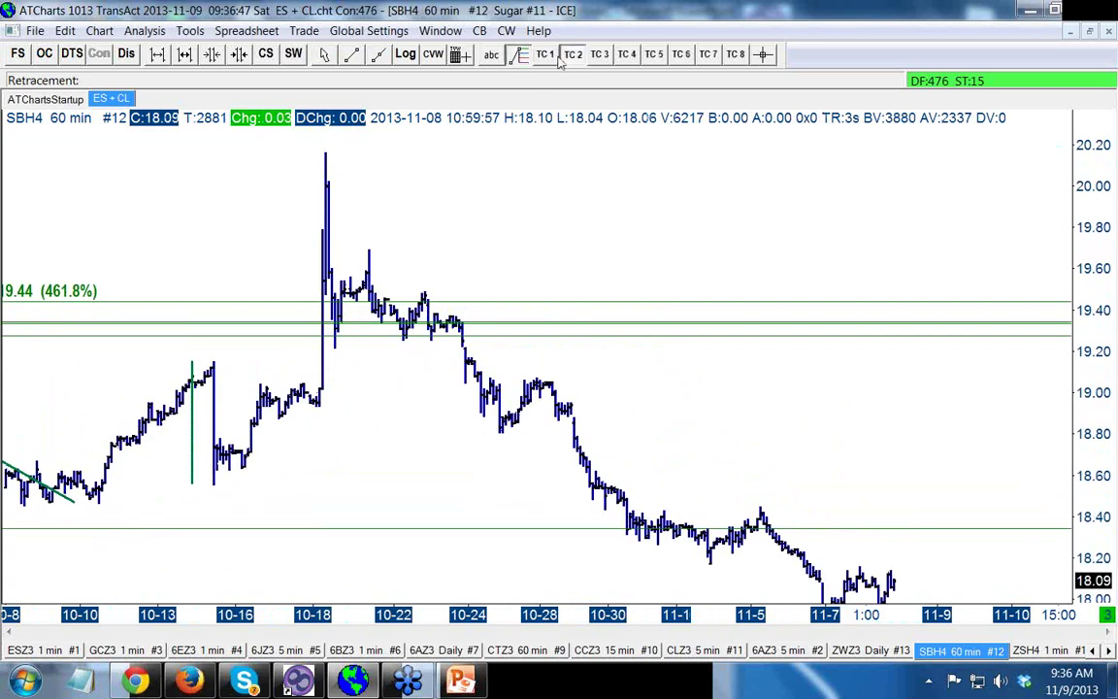
pyautogui.moveTo(262, 386); pyautogui.dragTo(281, 422)
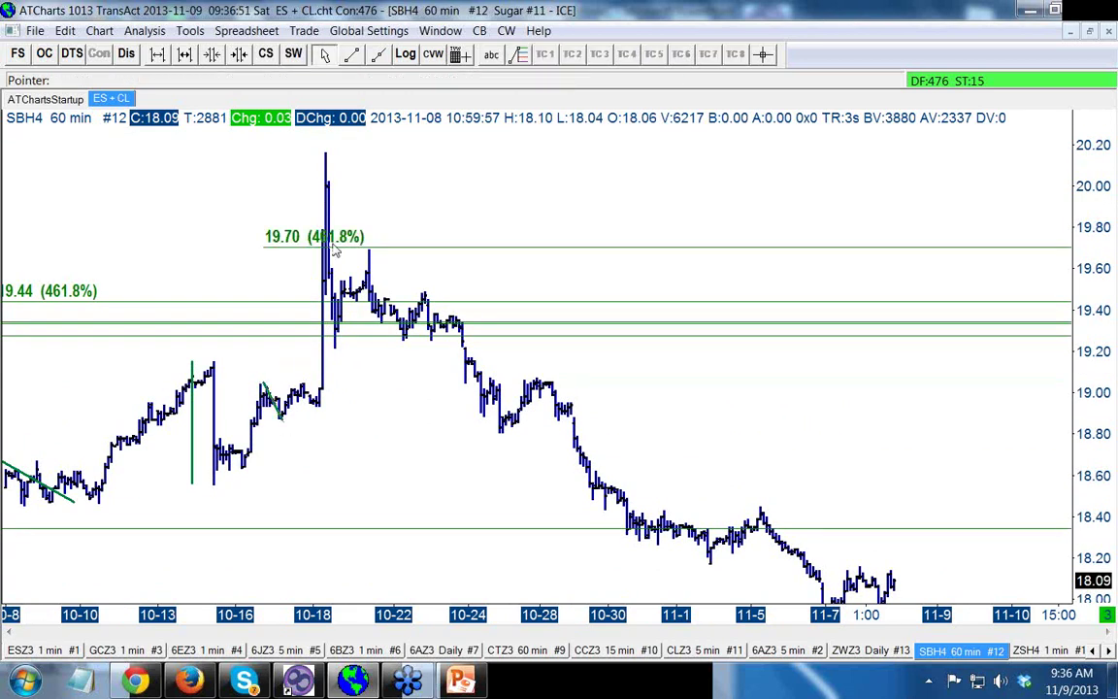
pyautogui.click(519, 57)
pyautogui.moveTo(311, 393); pyautogui.dragTo(324, 412)
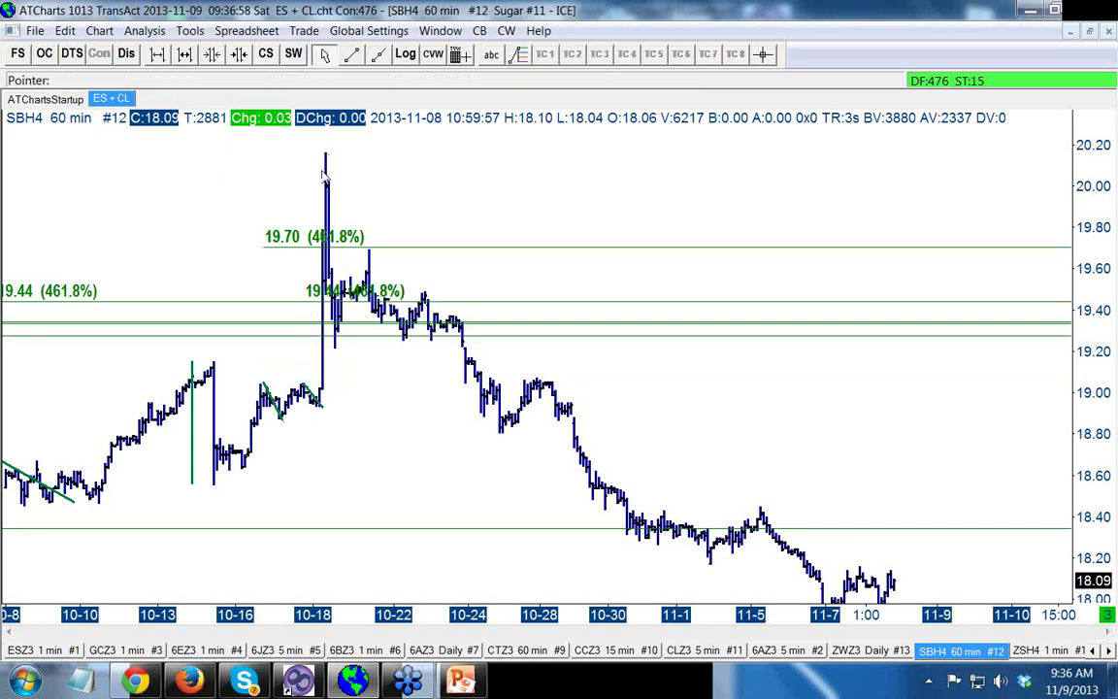
pyautogui.moveTo(1104, 268); pyautogui.dragTo(1116, 338)
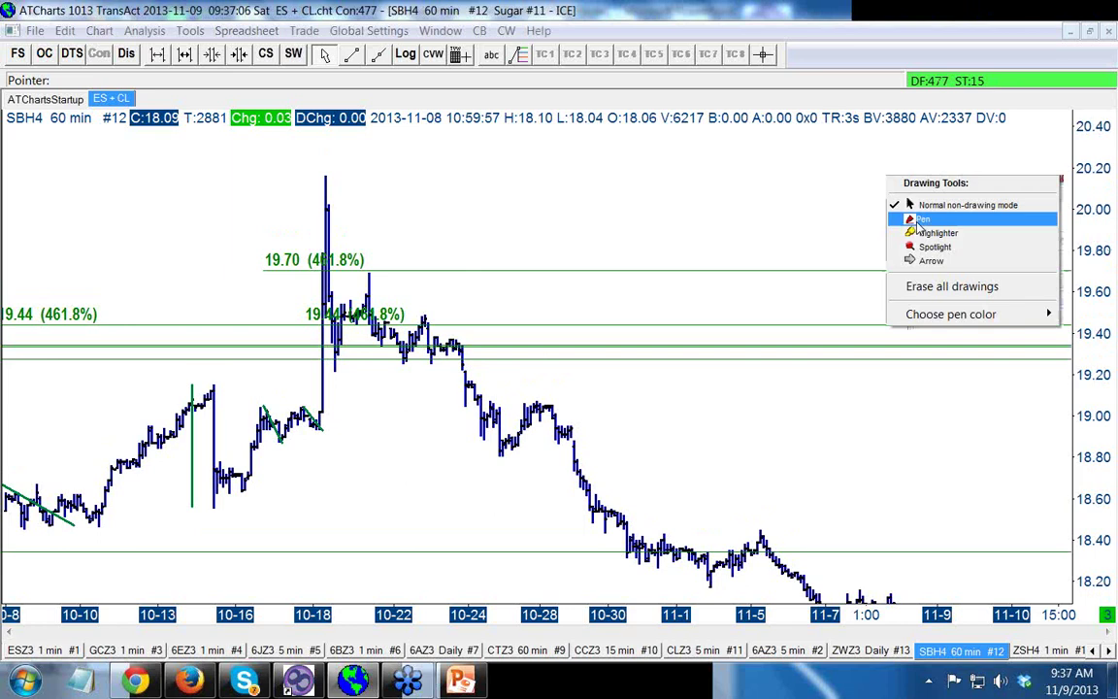
# Step: Sketch red paths from the spike top, the 19.70 peak and the 10-24 breakdown, then erase them
pyautogui.moveTo(326, 178)
pyautogui.mouseDown()
pyautogui.moveTo(345, 376)
pyautogui.moveTo(370, 281)
pyautogui.moveTo(448, 345)
pyautogui.moveTo(464, 377)
pyautogui.moveTo(487, 381)
pyautogui.mouseUp()
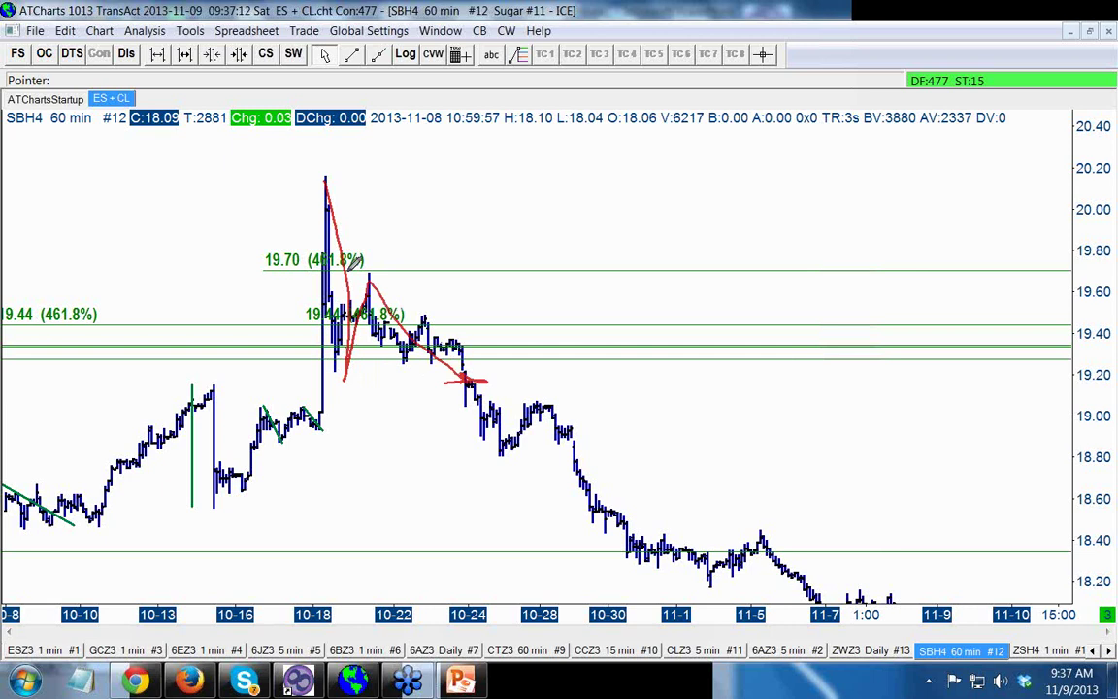
pyautogui.moveTo(364, 276); pyautogui.dragTo(378, 274)
pyautogui.moveTo(328, 175); pyautogui.dragTo(309, 176)
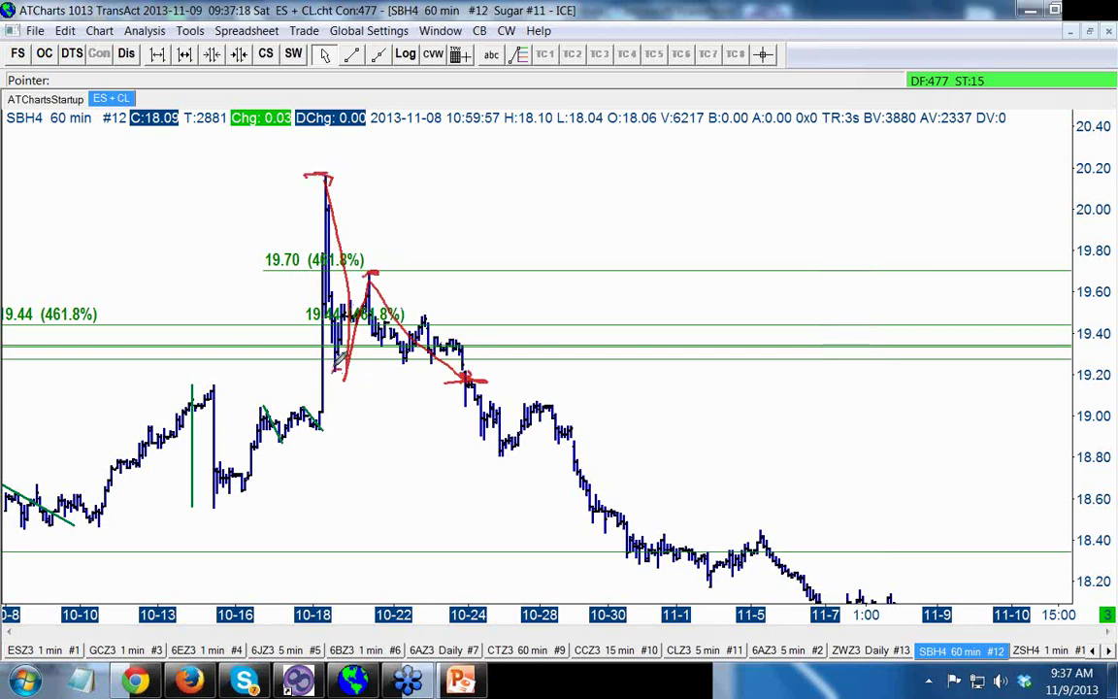
pyautogui.moveTo(497, 380)
pyautogui.mouseDown()
pyautogui.moveTo(479, 365)
pyautogui.moveTo(1080, 359)
pyautogui.mouseUp()
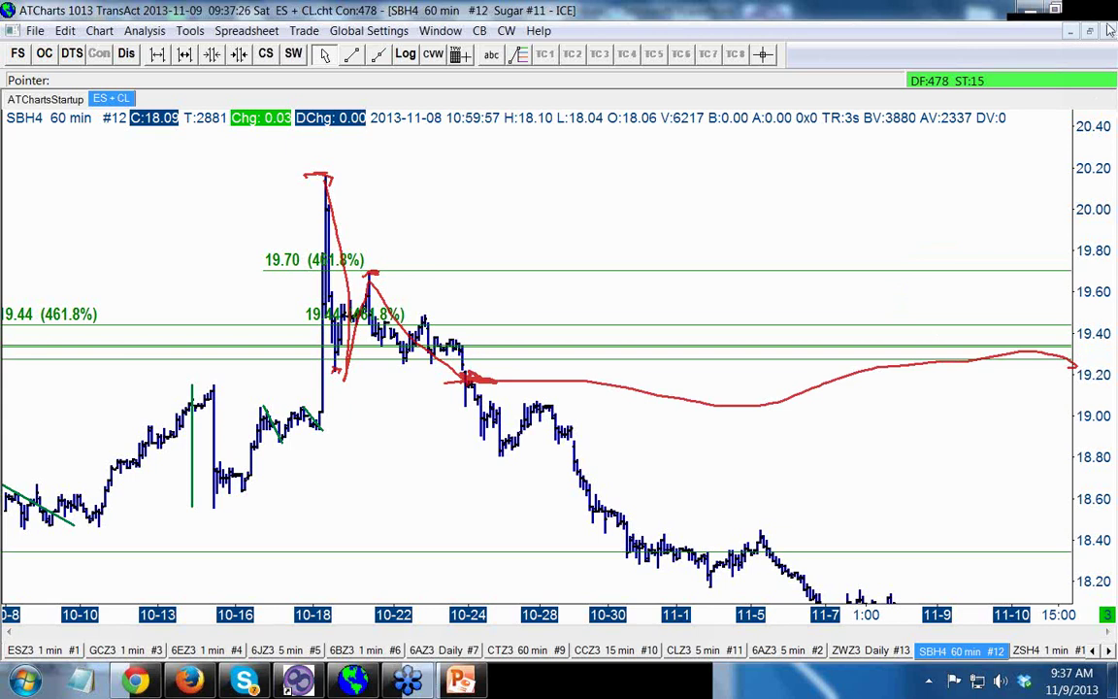
pyautogui.moveTo(472, 381)
pyautogui.mouseDown()
pyautogui.moveTo(487, 462)
pyautogui.moveTo(539, 398)
pyautogui.moveTo(632, 536)
pyautogui.moveTo(759, 534)
pyautogui.moveTo(779, 544)
pyautogui.moveTo(820, 610)
pyautogui.mouseUp()
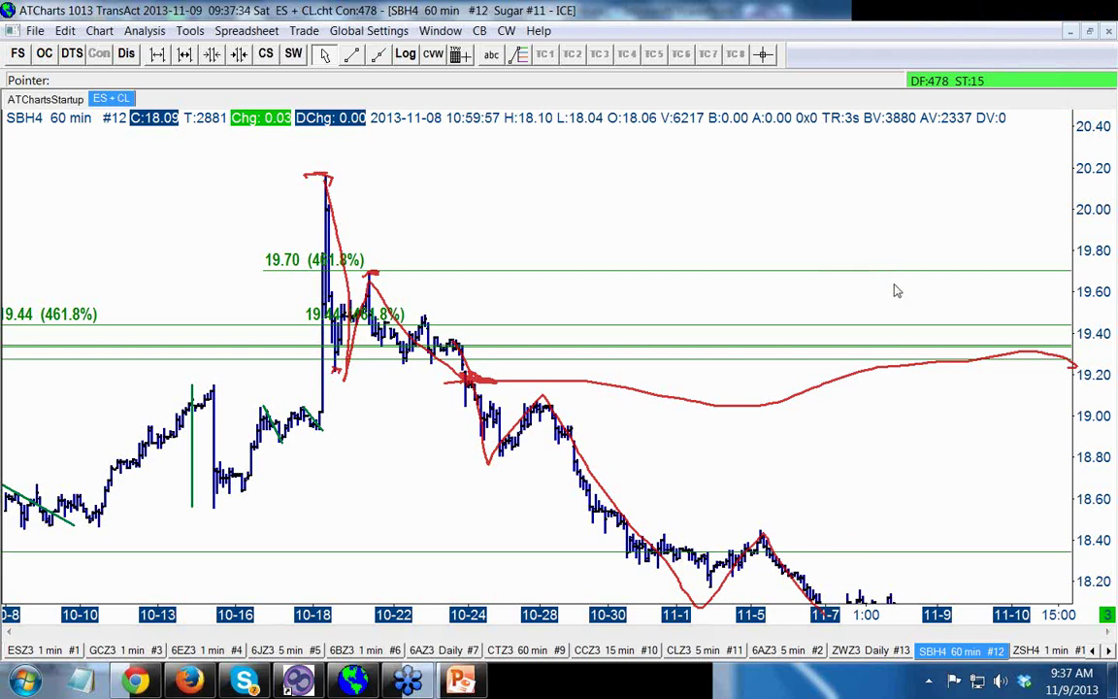
pyautogui.press('e')
# Step: Redraw red sketches of the 10-24 dip and rebound, erase them, and return to PowerPoint
pyautogui.moveTo(441, 375); pyautogui.dragTo(475, 381)
pyautogui.moveTo(334, 210); pyautogui.dragTo(330, 220)
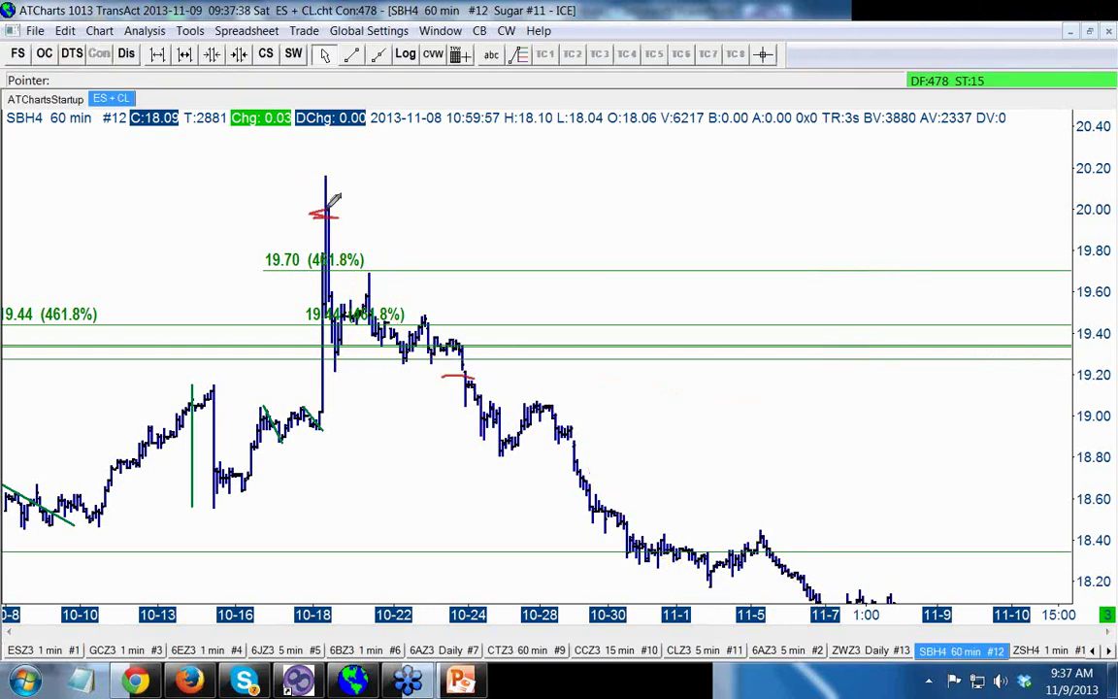
pyautogui.moveTo(443, 347)
pyautogui.mouseDown()
pyautogui.moveTo(494, 461)
pyautogui.moveTo(550, 406)
pyautogui.moveTo(680, 563)
pyautogui.moveTo(777, 543)
pyautogui.moveTo(839, 610)
pyautogui.mouseUp()
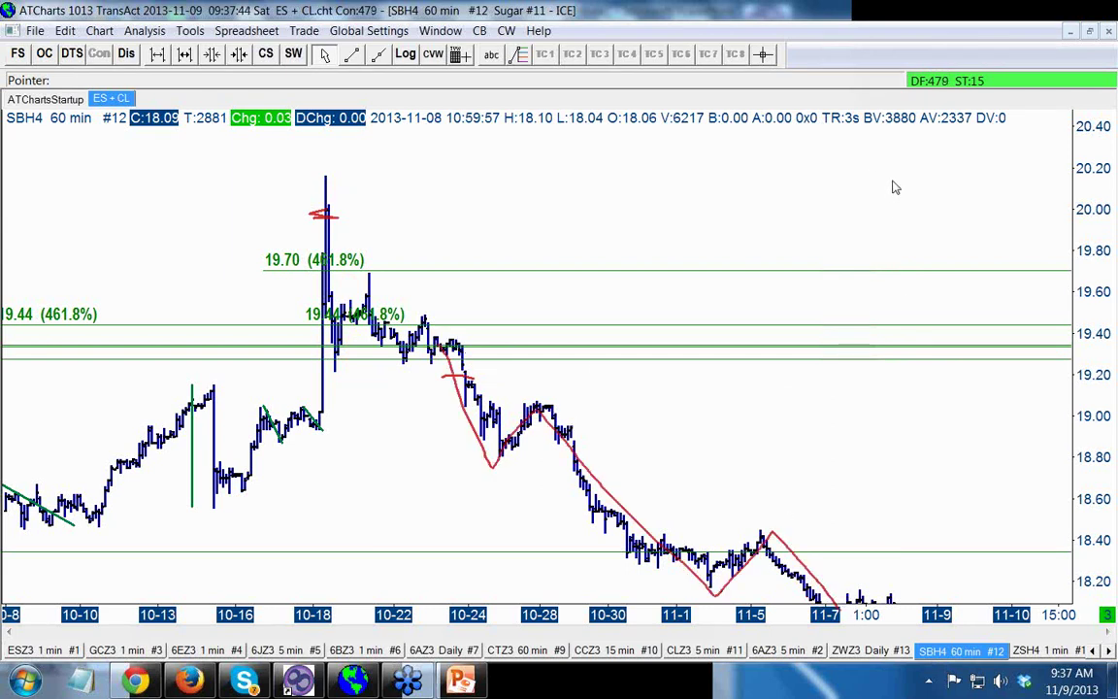
pyautogui.press('Escape')
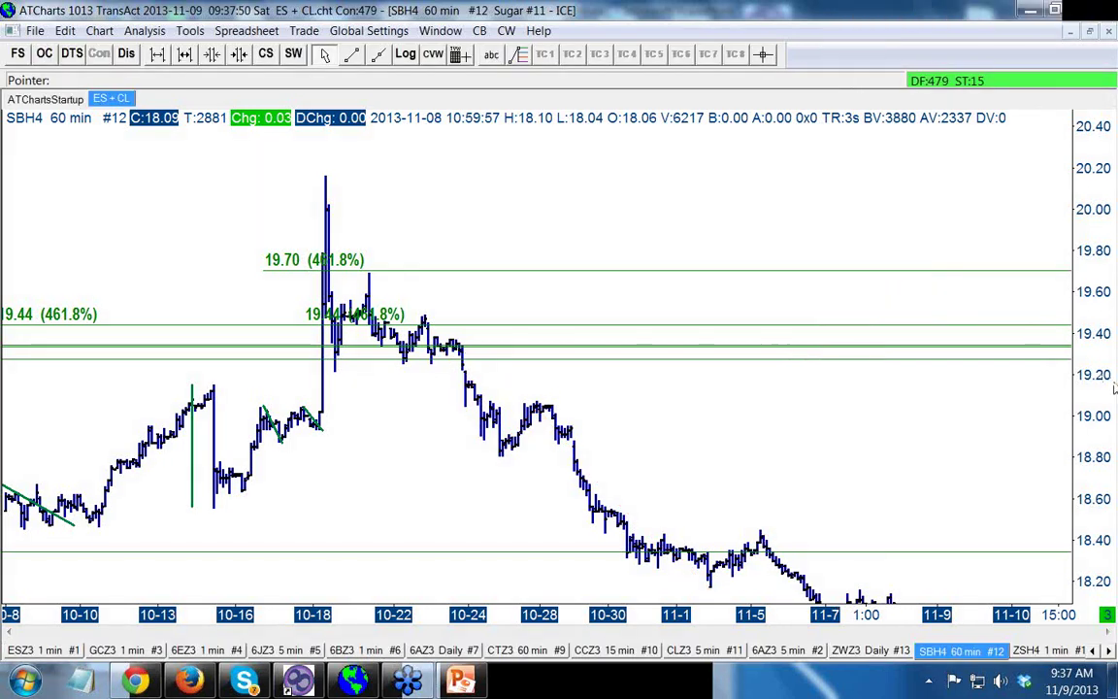
pyautogui.moveTo(1095, 434); pyautogui.dragTo(1095, 295)
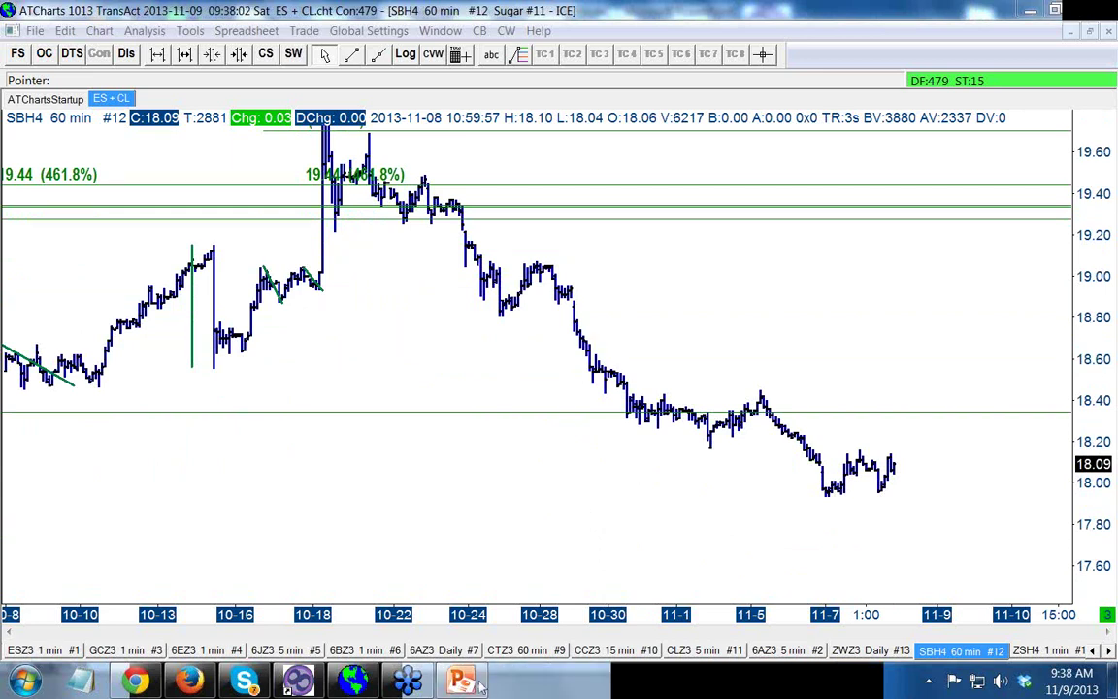
pyautogui.hotkey('alt', 'Tab')
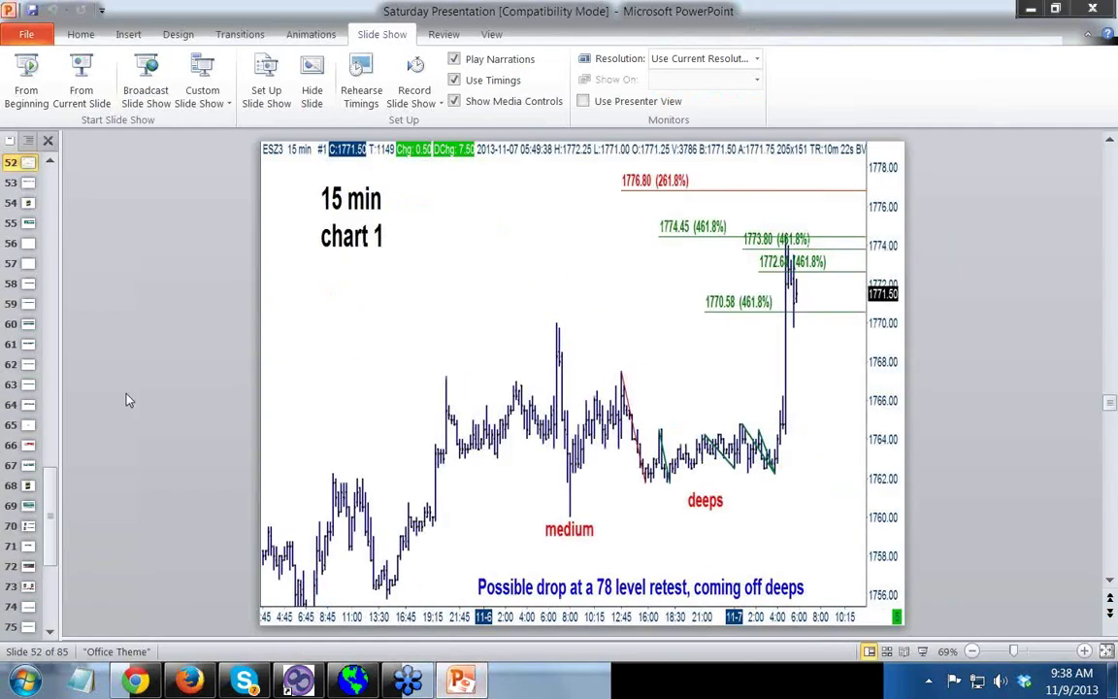
# Step: Play the slide show from slide 52 and advance to the SuperStructureTrading logo slide
pyautogui.click(82, 78)
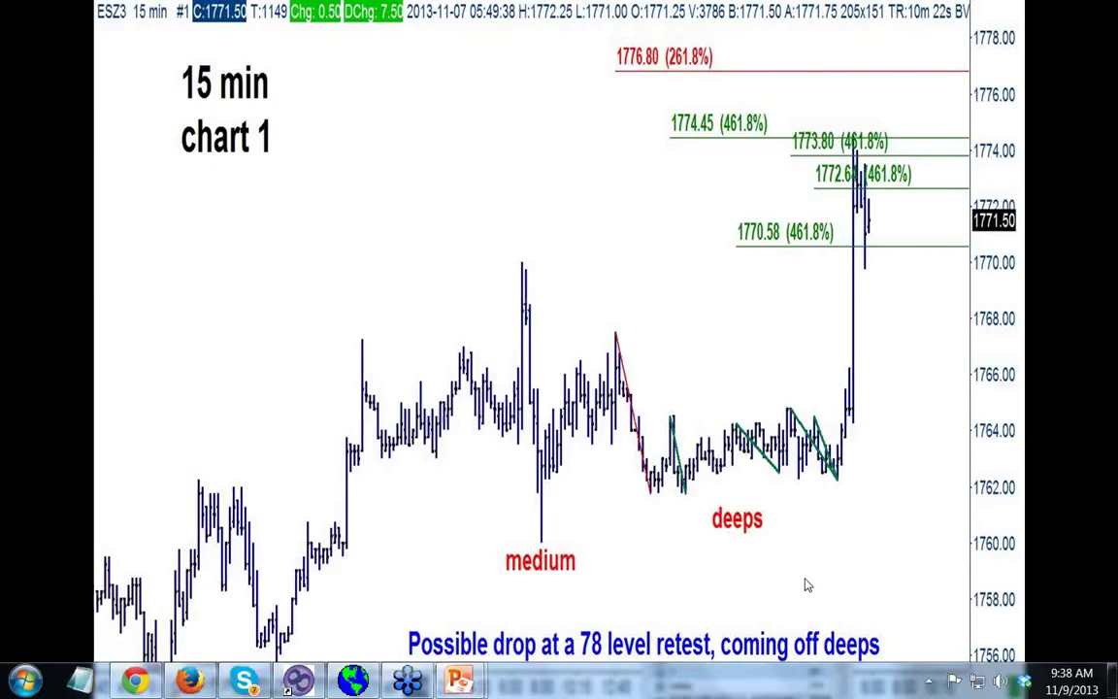
pyautogui.click(956, 385)
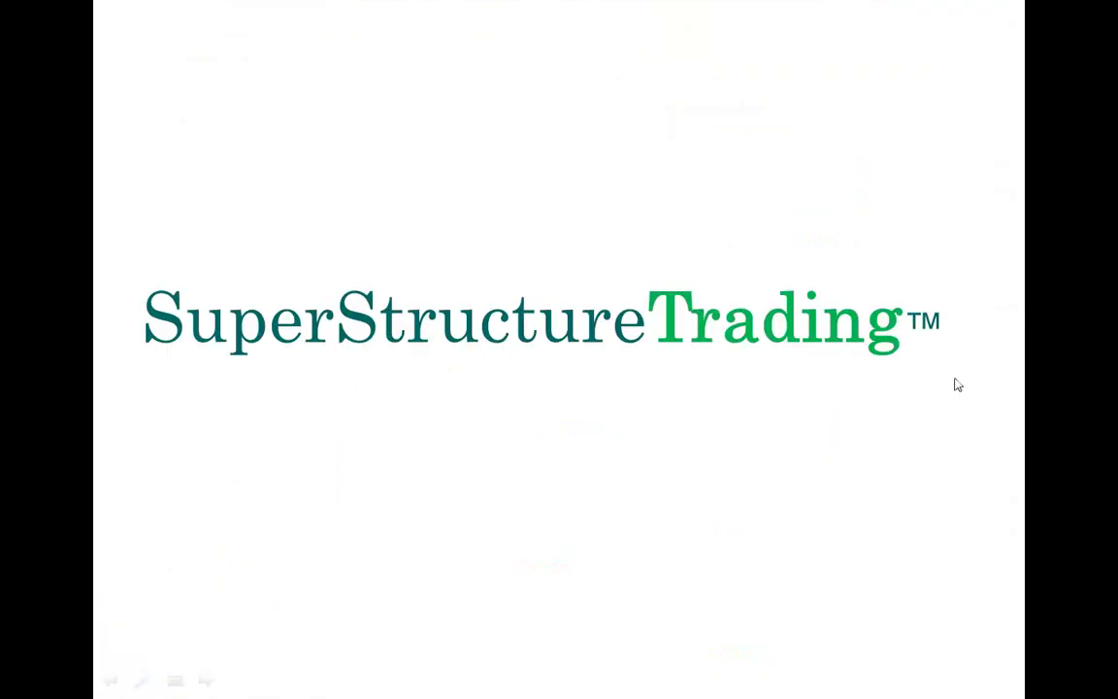